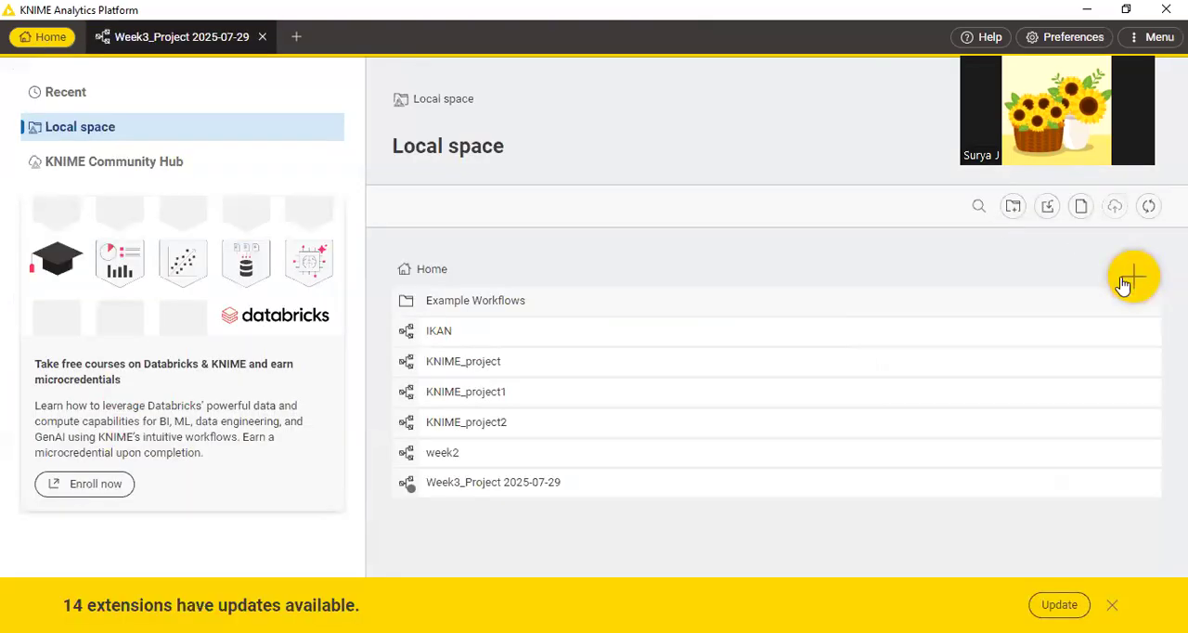
Open the Week3_Project 2025-07-29 workflow and review the CSV Reader node's input file and reader settings, keeping them as they are.
click(182, 37)
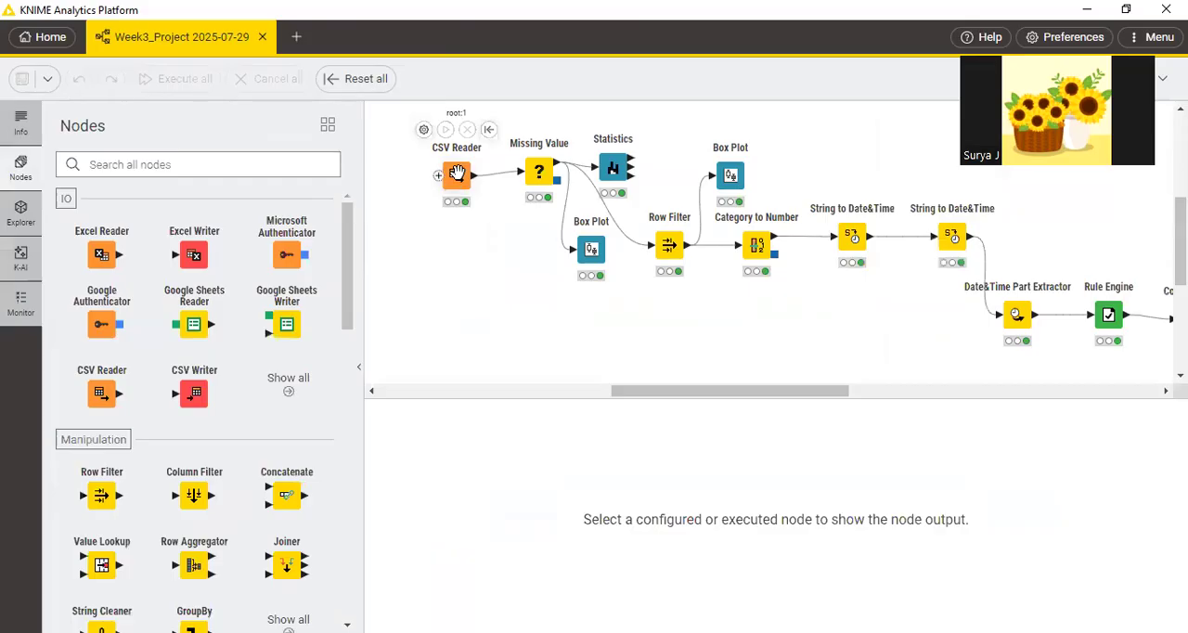
click(455, 172)
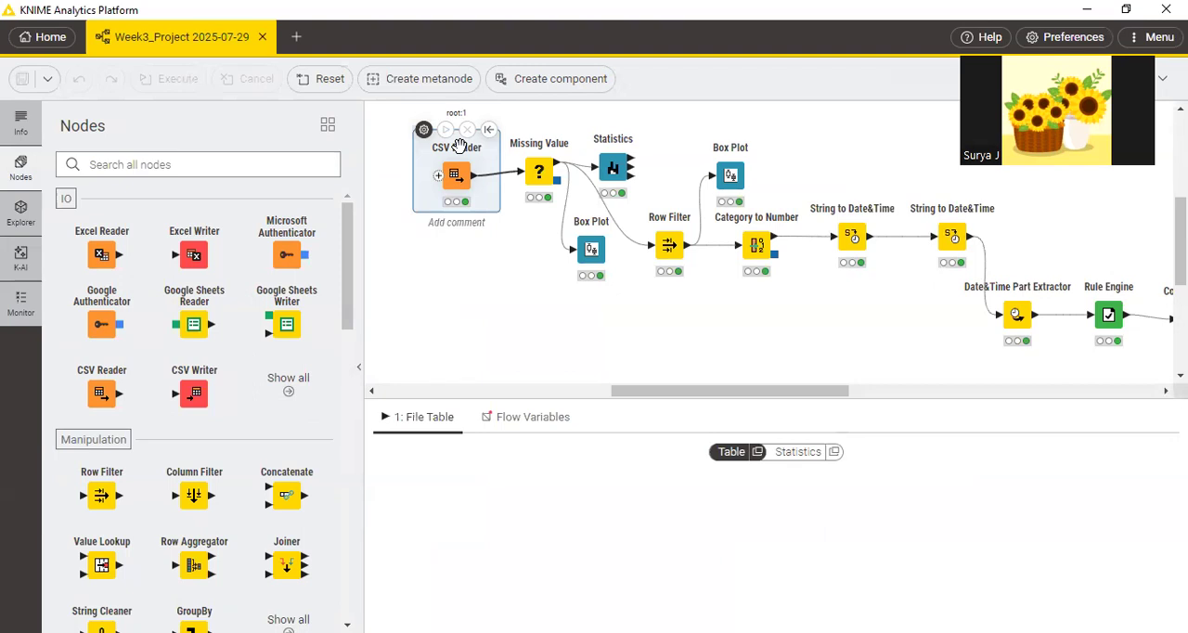
double_click(459, 146)
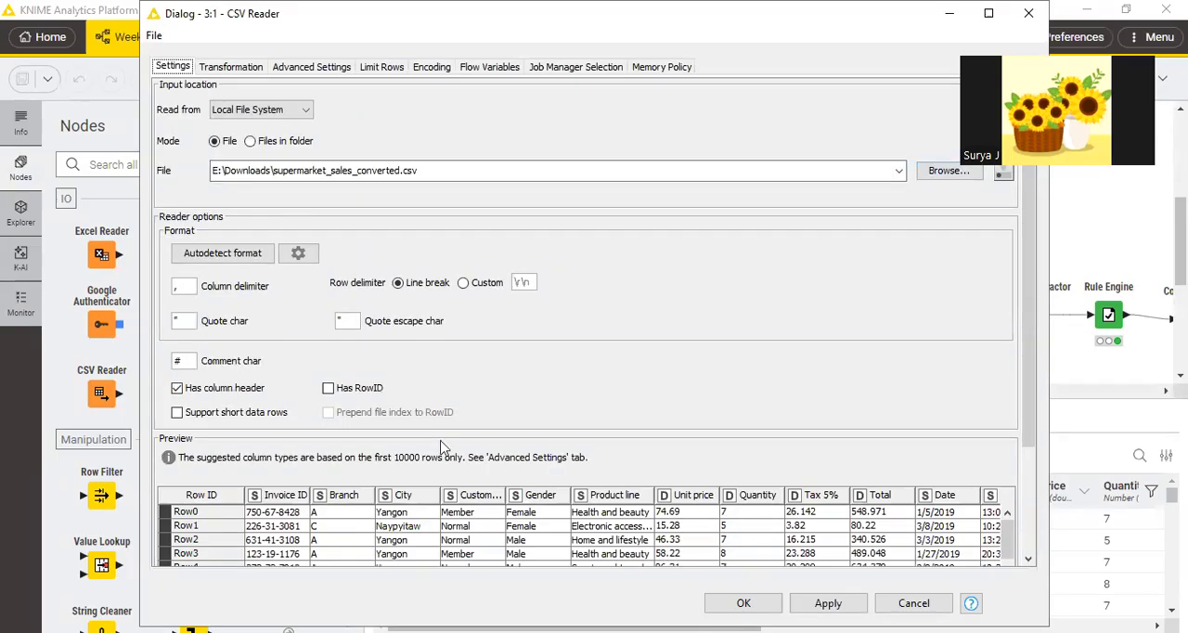
click(828, 604)
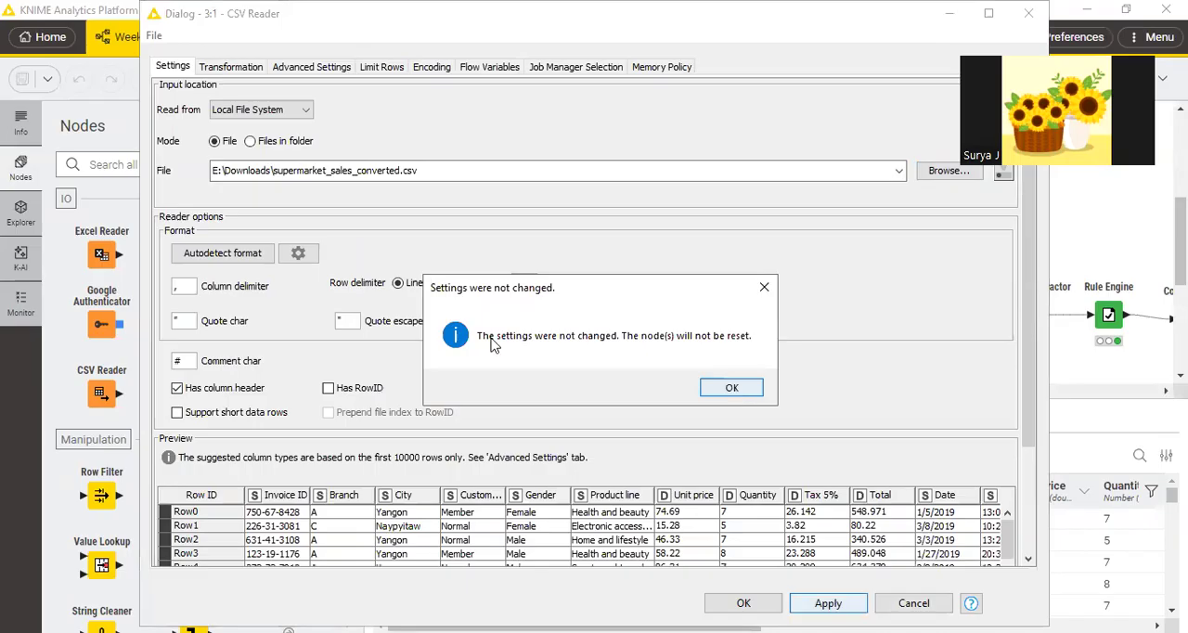
key(Escape)
key(Escape)
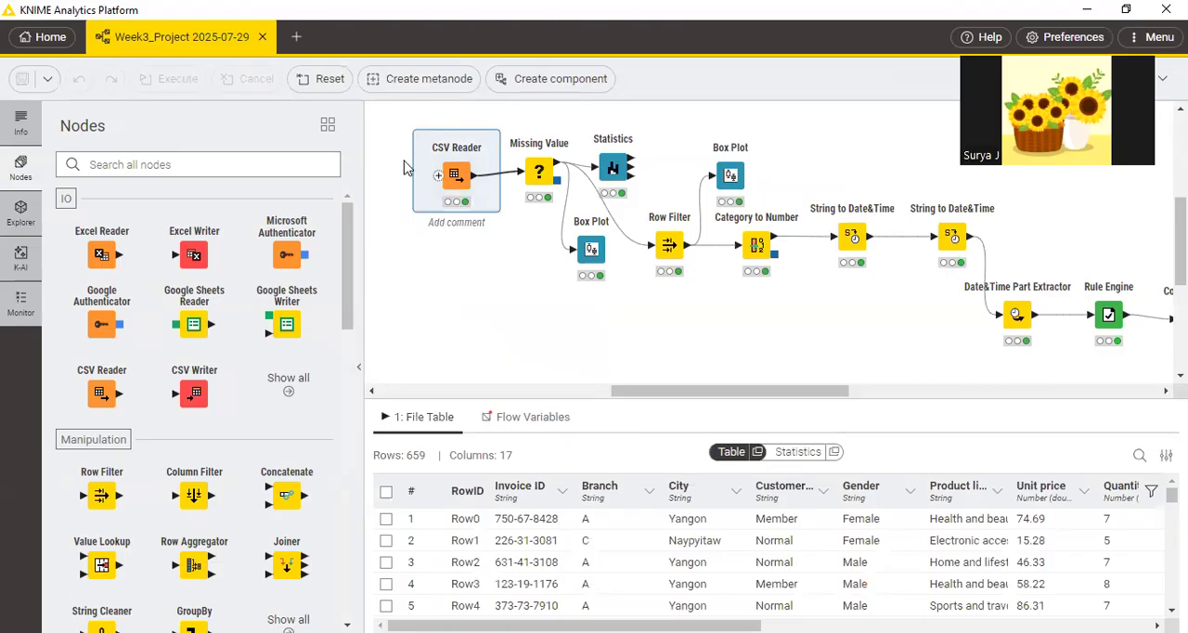
Switch to PraktikumWeek3-IPMI.pdf in Microsoft Edge and mark steps a and b on page 3 with freehand check marks.
key(alt+Tab)
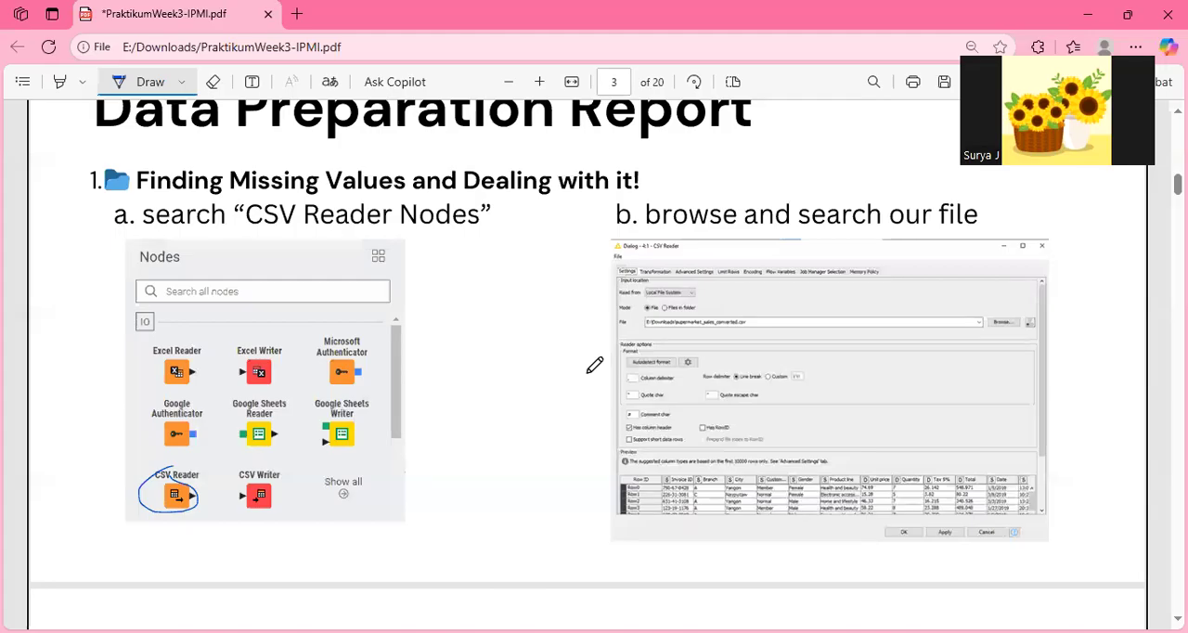
drag(480, 258, 521, 204)
drag(585, 263, 623, 232)
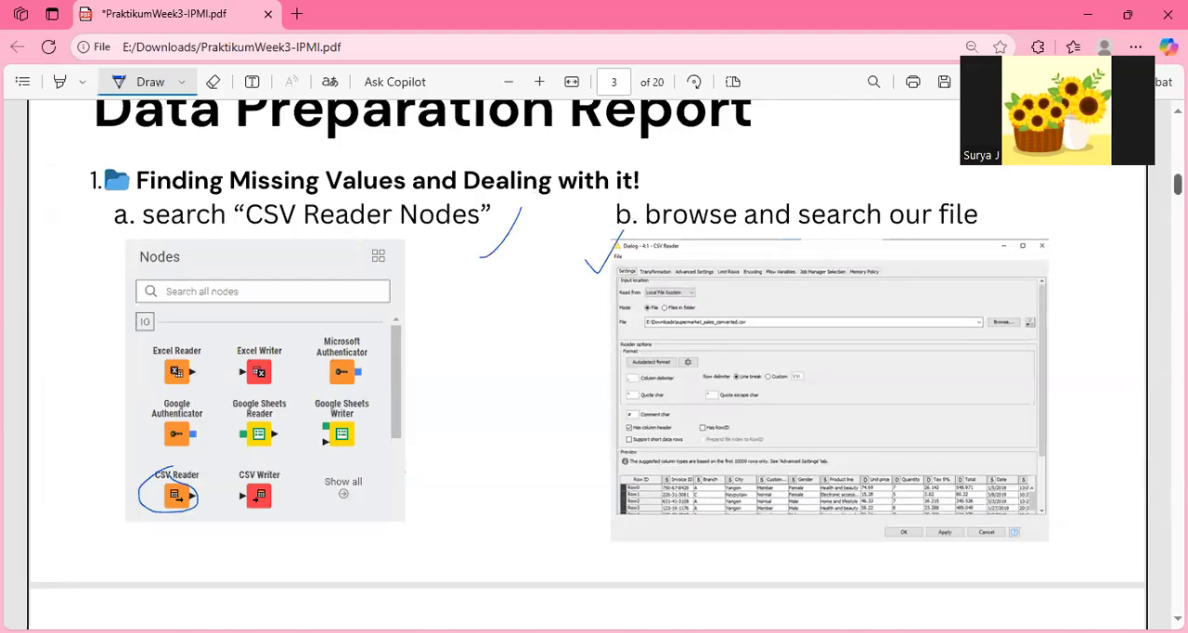
On page 4 of the PDF, circle the Table/Statistics toggle in step c's screenshot and draw a check mark above it.
scroll(588, 353, down, 5)
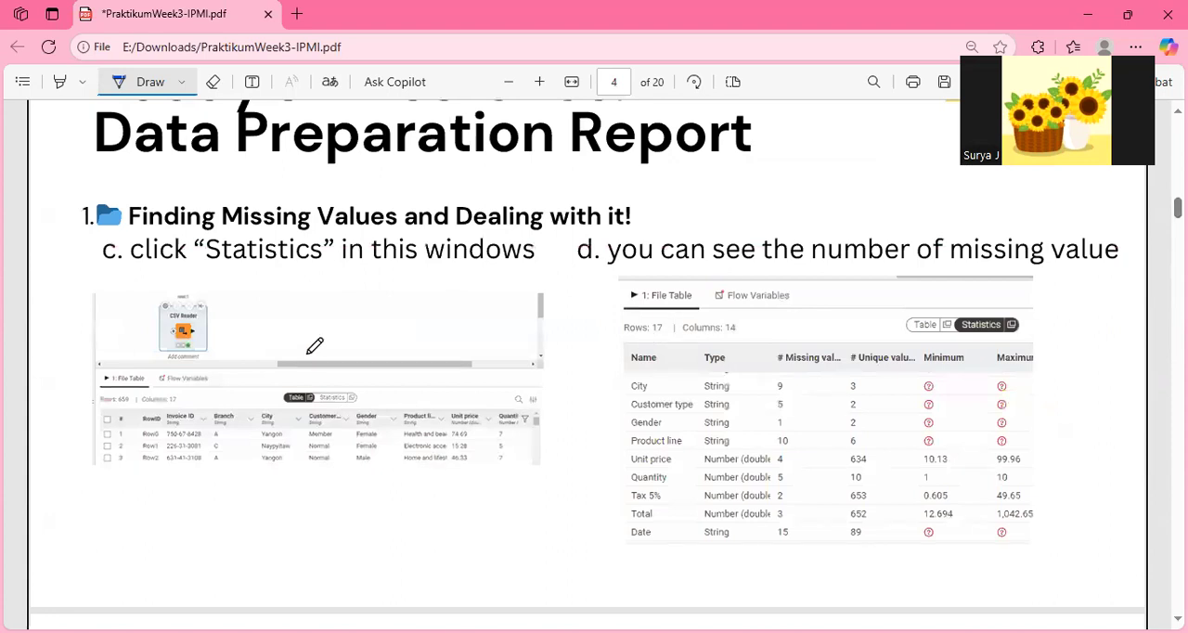
mouse_move(326, 391)
mouse_down()
mouse_move(304, 383)
mouse_move(334, 409)
mouse_move(362, 393)
mouse_move(321, 385)
mouse_up()
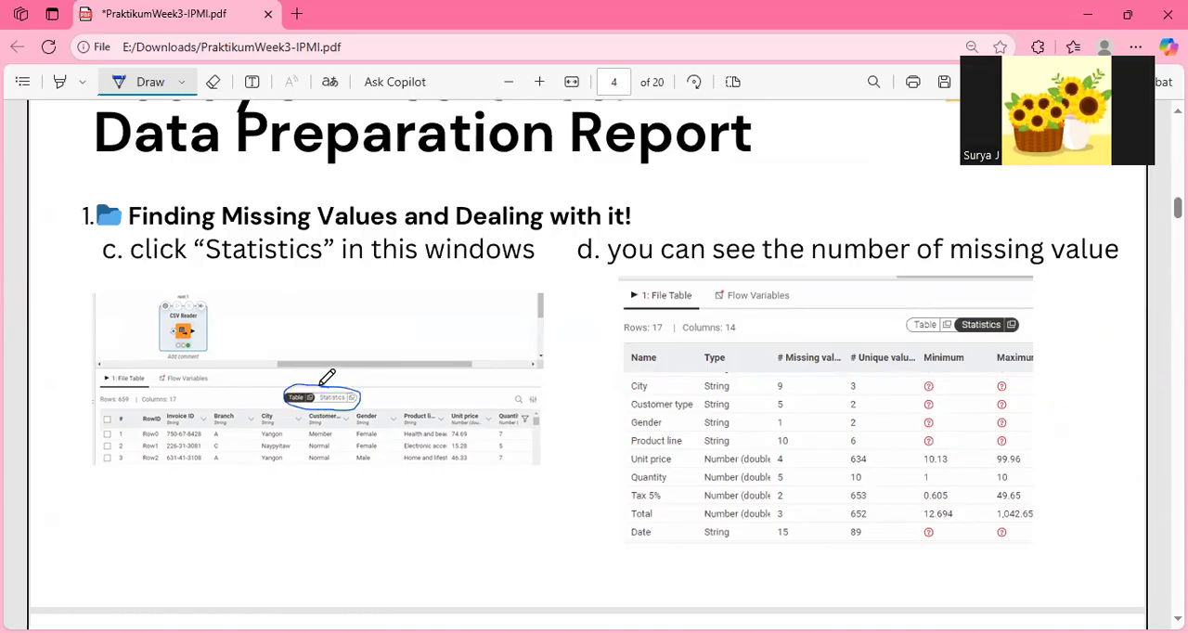
drag(372, 342, 414, 311)
Switch to KNIME and examine the missing value counts of all columns in the CSV Reader's output statistics.
key(alt+Tab)
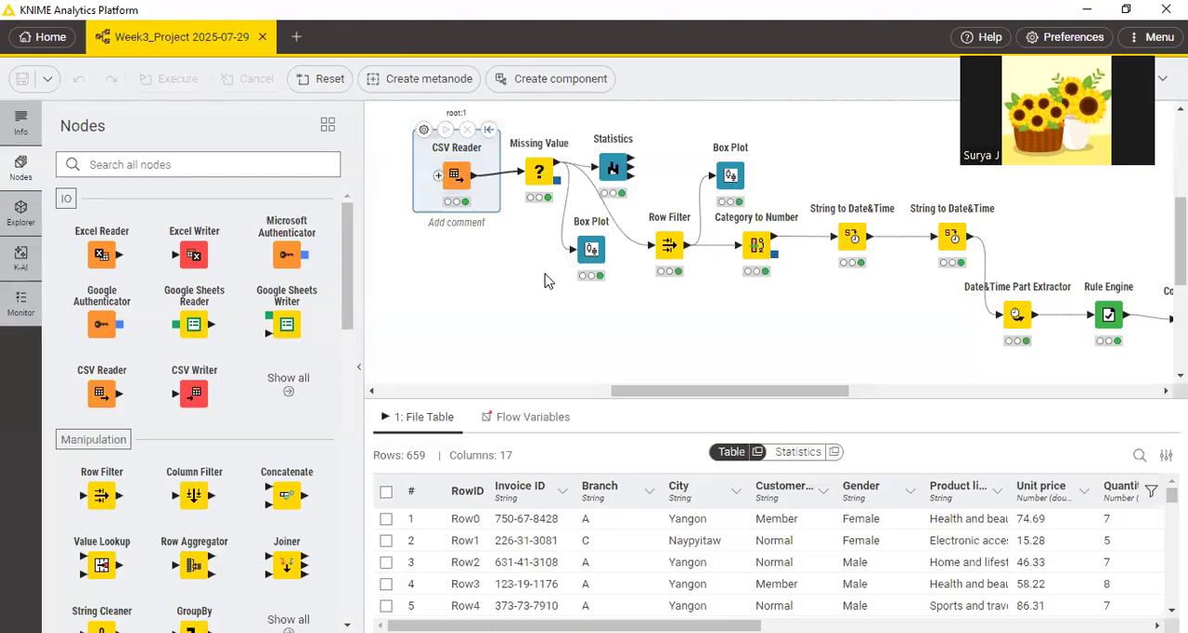
click(798, 452)
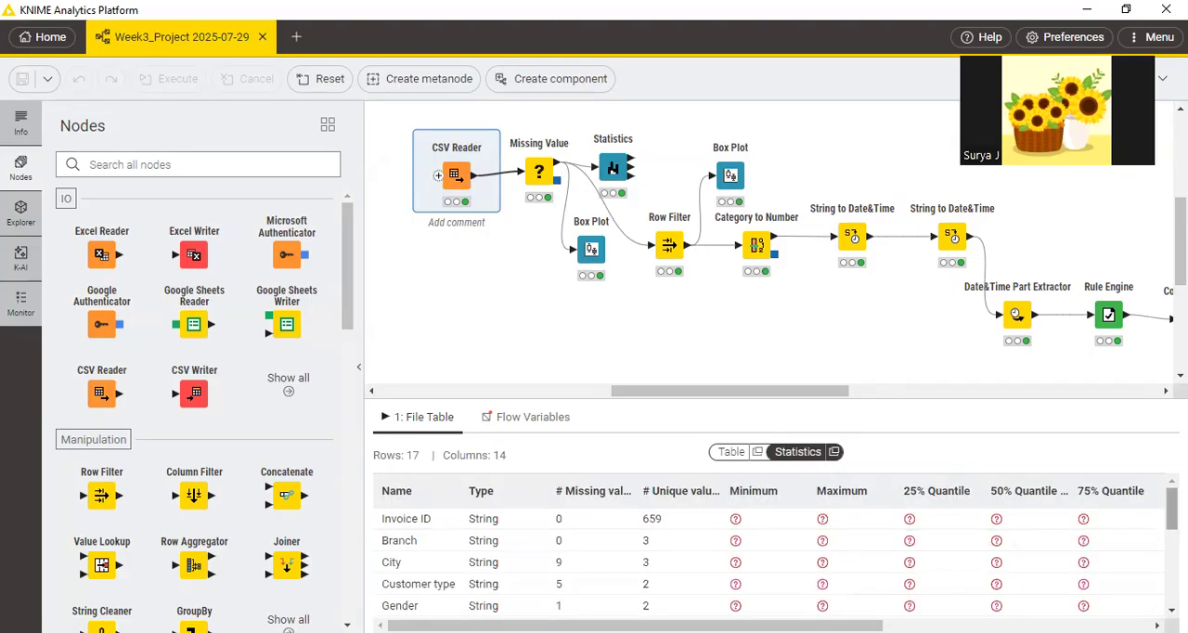
scroll(771, 557, down, 1)
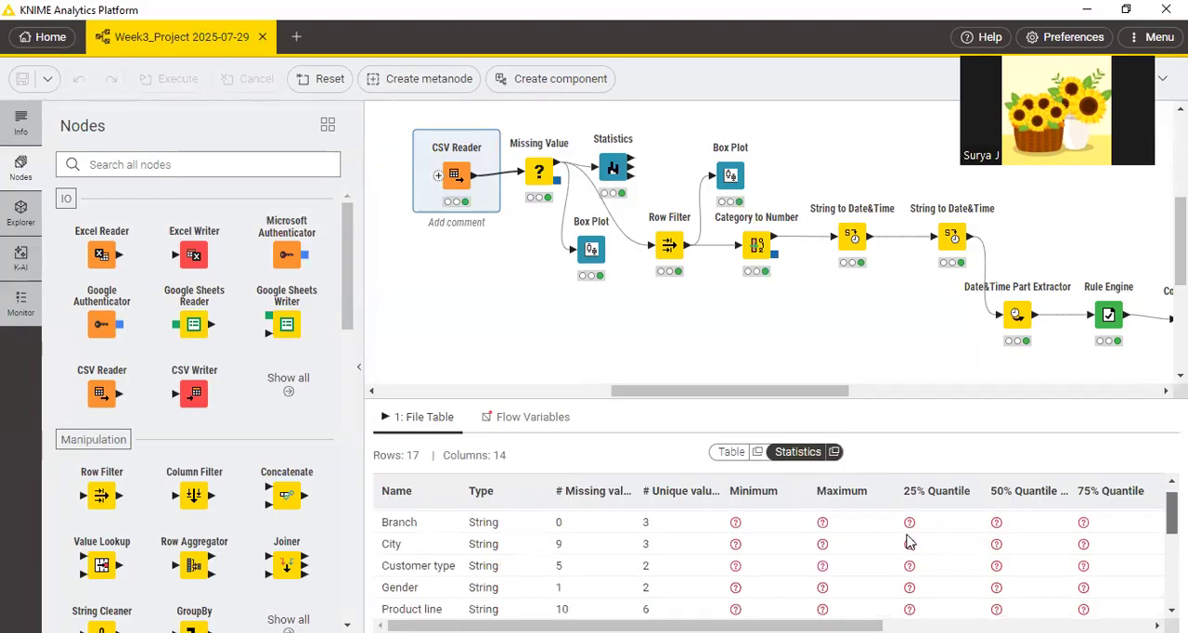
scroll(576, 502, down, 1)
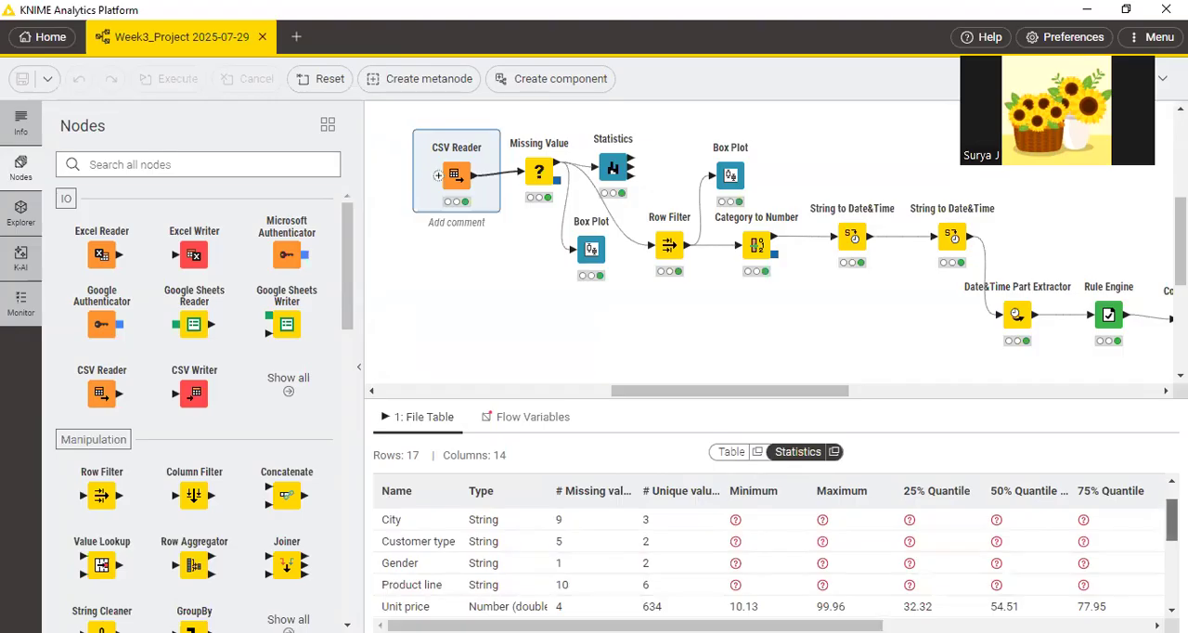
scroll(1172, 520, down, 3)
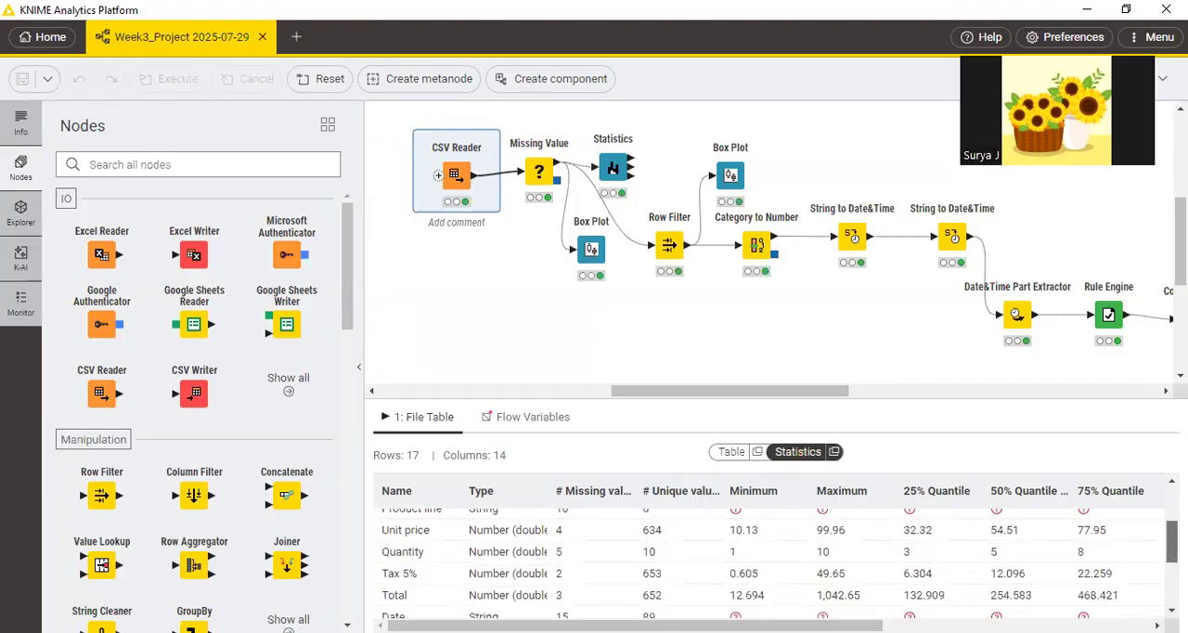
scroll(777, 558, down, 3)
scroll(607, 581, down, 1)
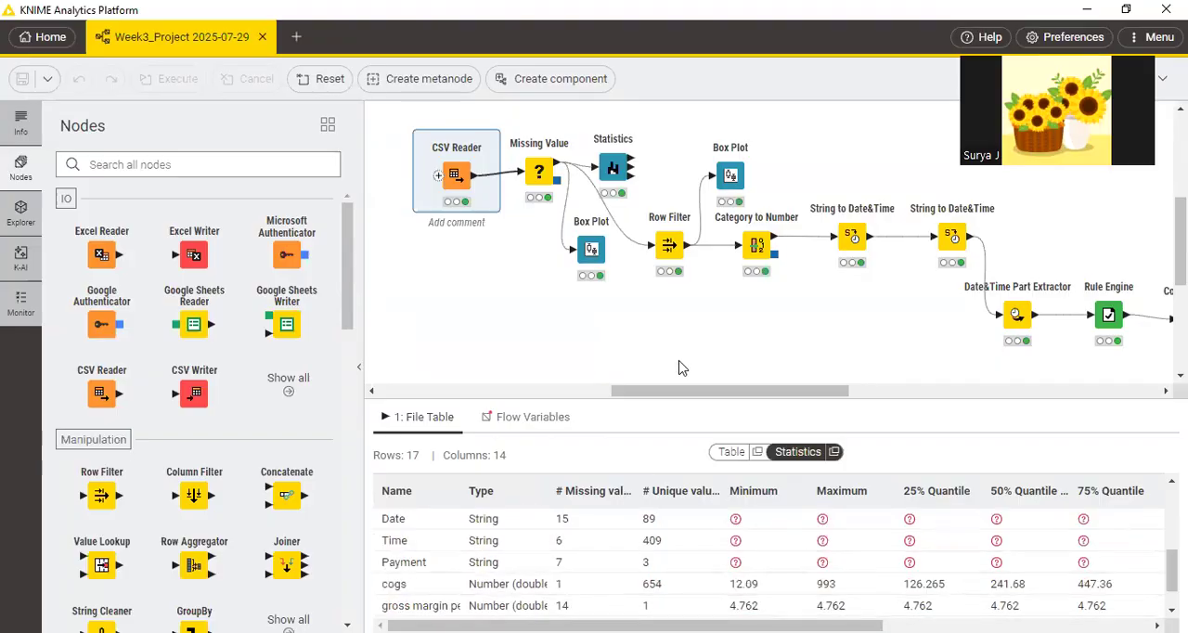
In the PDF in Edge, circle page 4's missing values column and mark the Missing Value node's heading and screenshots on page 5.
key(alt+Tab)
mouse_move(788, 357)
mouse_down()
mouse_move(758, 448)
mouse_move(782, 537)
mouse_move(837, 358)
mouse_move(784, 354)
mouse_up()
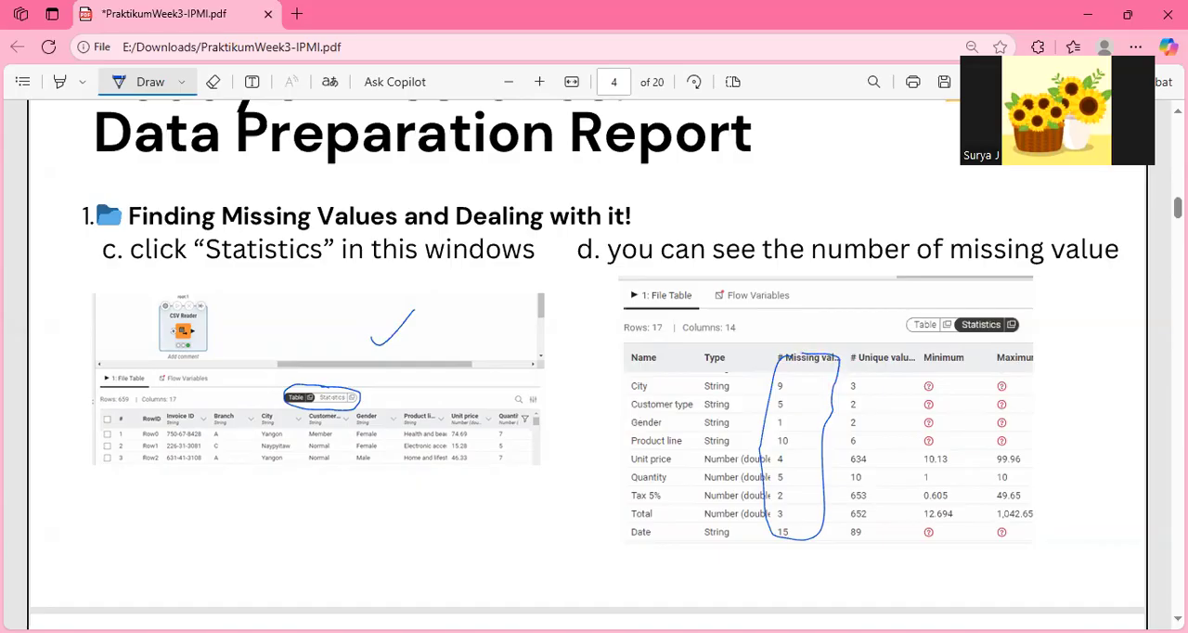
scroll(594, 362, down, 7)
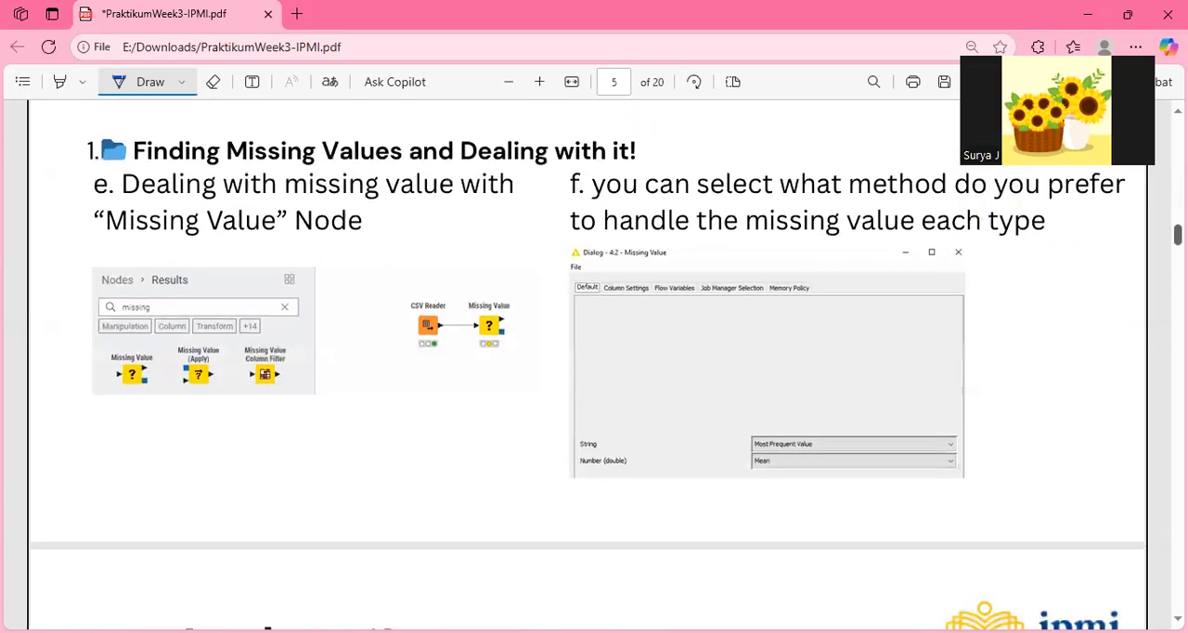
drag(123, 284, 412, 294)
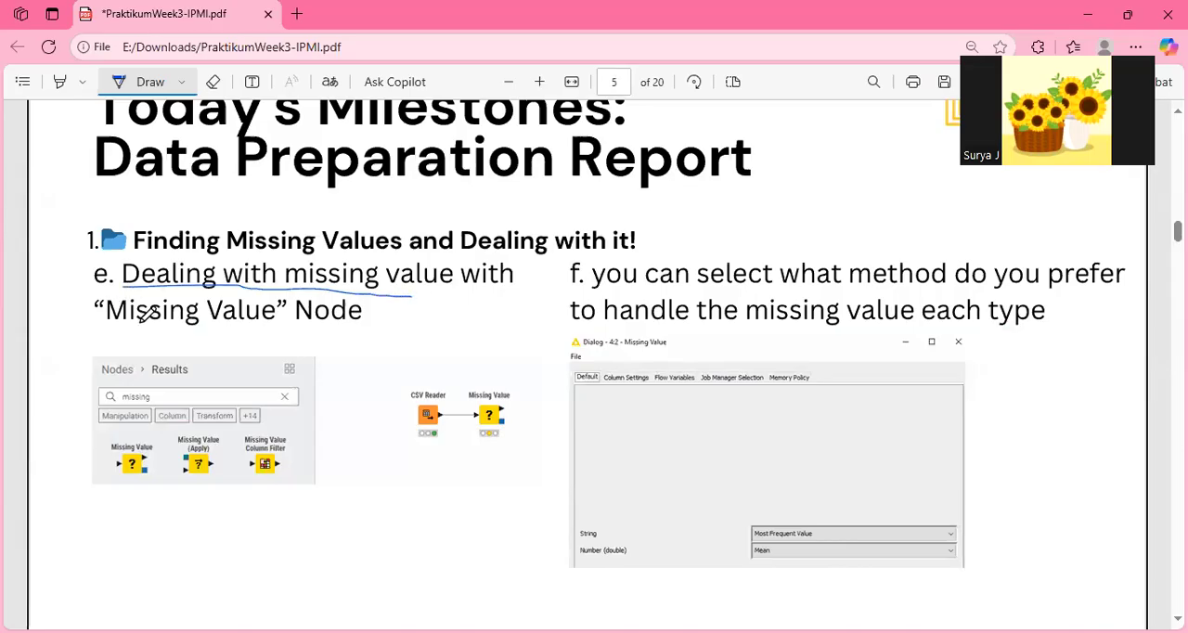
drag(111, 331, 265, 331)
mouse_move(470, 375)
mouse_down()
mouse_move(436, 376)
mouse_move(562, 430)
mouse_move(455, 362)
mouse_up()
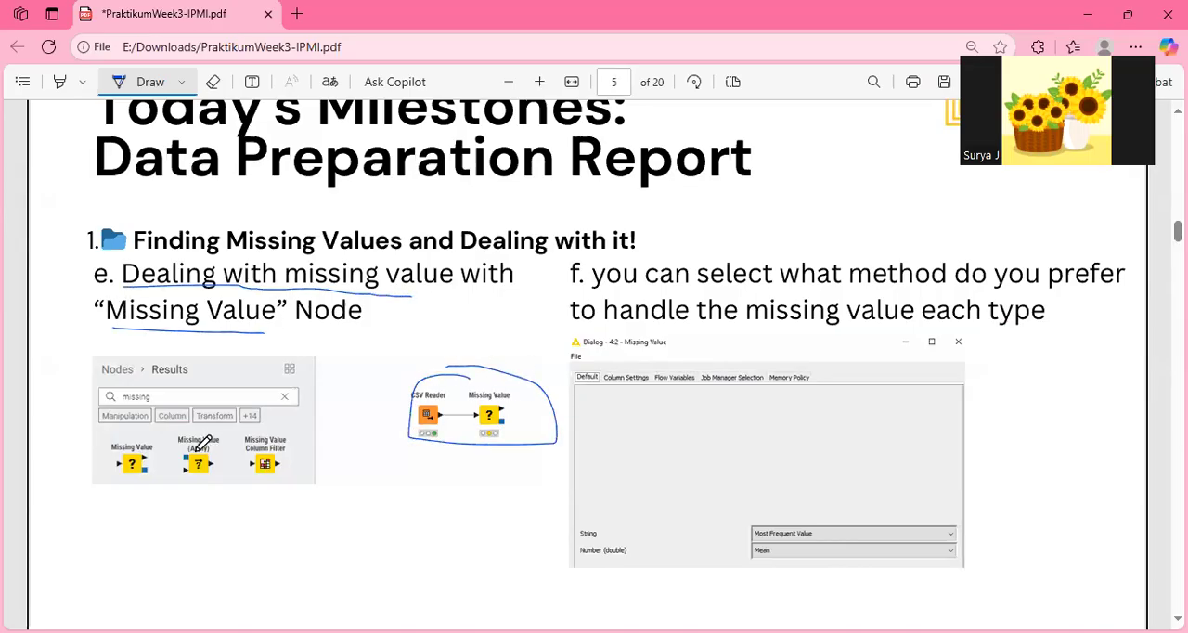
mouse_move(127, 423)
mouse_down()
mouse_move(134, 469)
mouse_move(141, 433)
mouse_move(131, 433)
mouse_up()
Switch to KNIME and open the configuration of the Missing Value node connected to the CSV Reader.
key(alt+Tab)
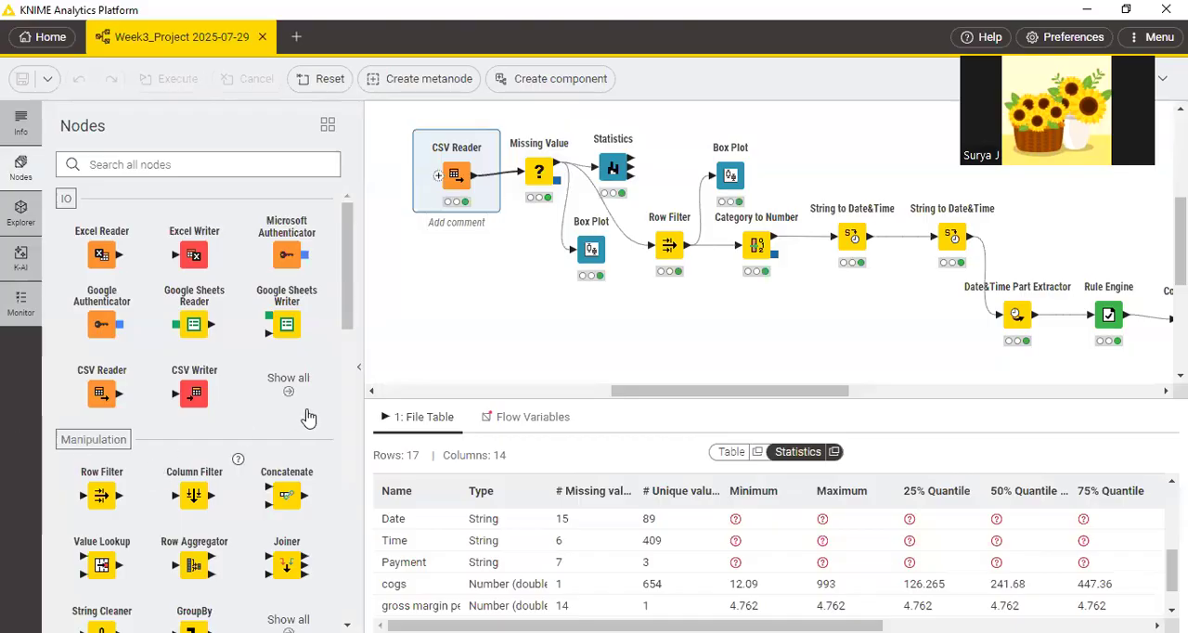
click(185, 165)
mouse_move(475, 182)
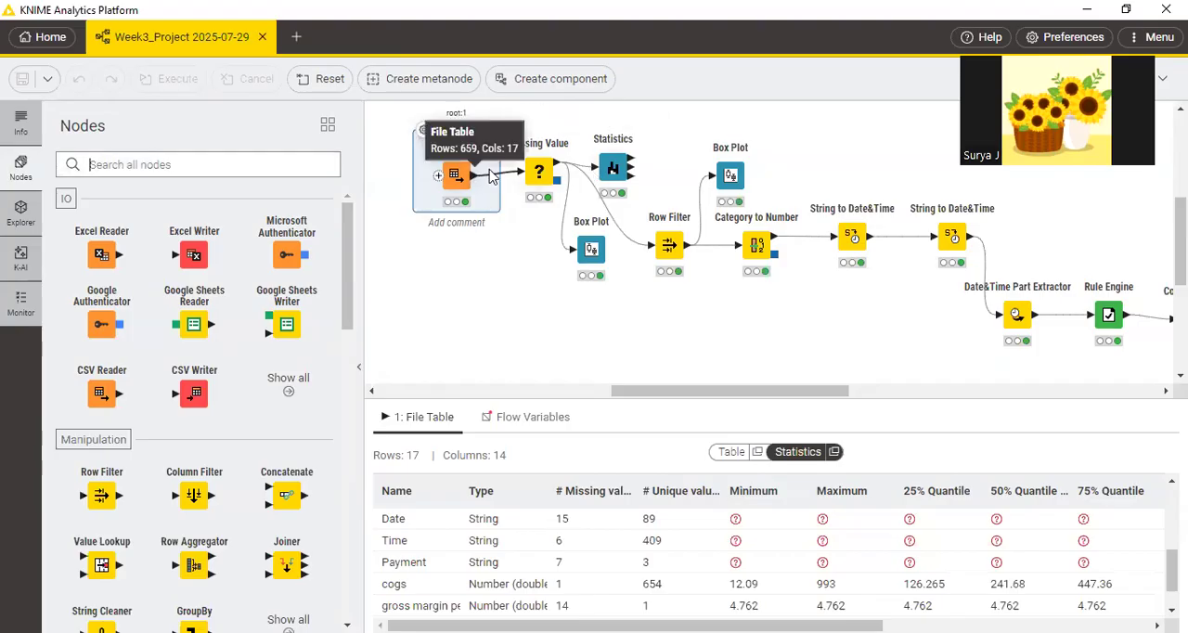
click(512, 147)
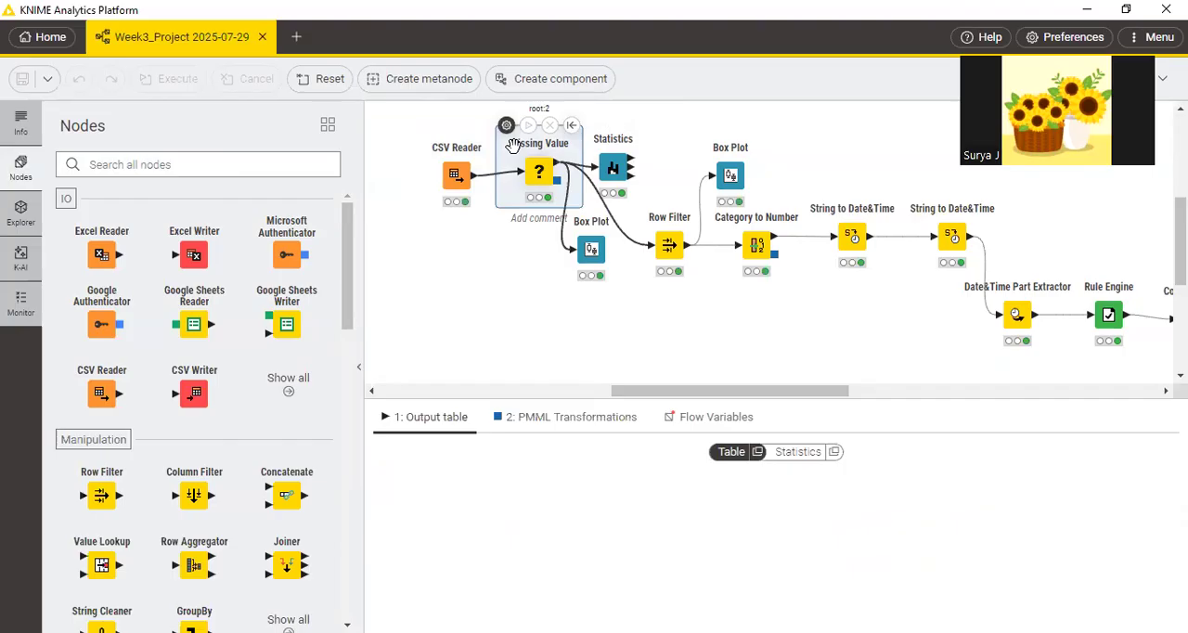
double_click(512, 146)
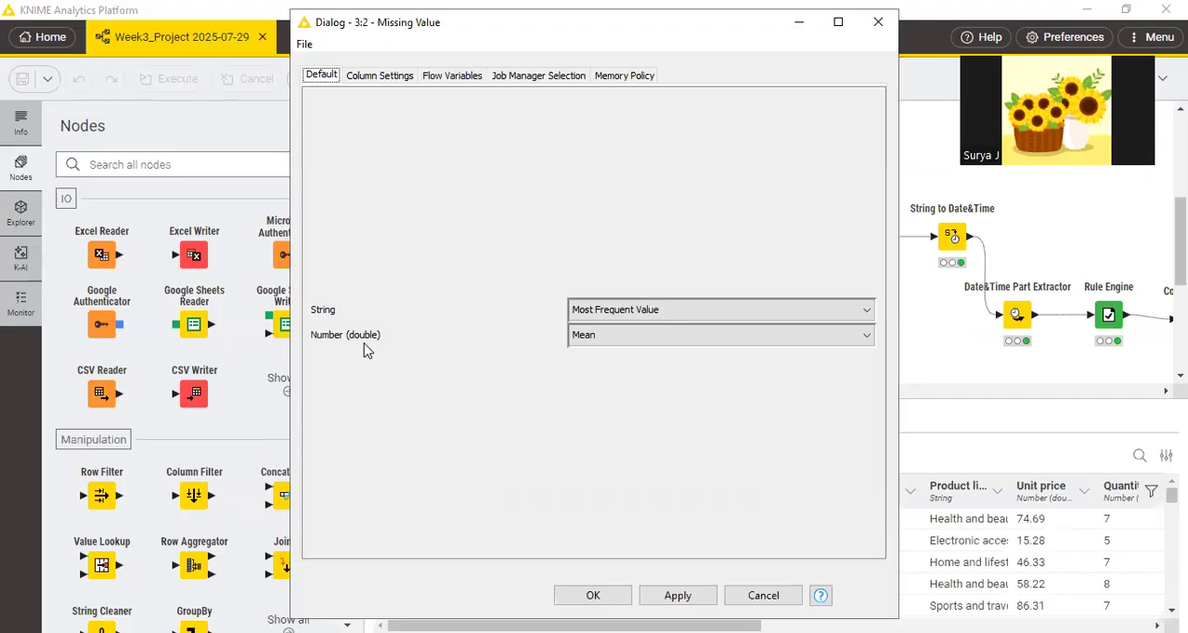
Switch to the PDF in Edge, circle the String and Number (double) methods in step f's screenshot, and add a check mark.
key(alt+Tab)
mouse_move(798, 510)
mouse_down()
mouse_move(748, 547)
mouse_move(886, 547)
mouse_move(750, 506)
mouse_up()
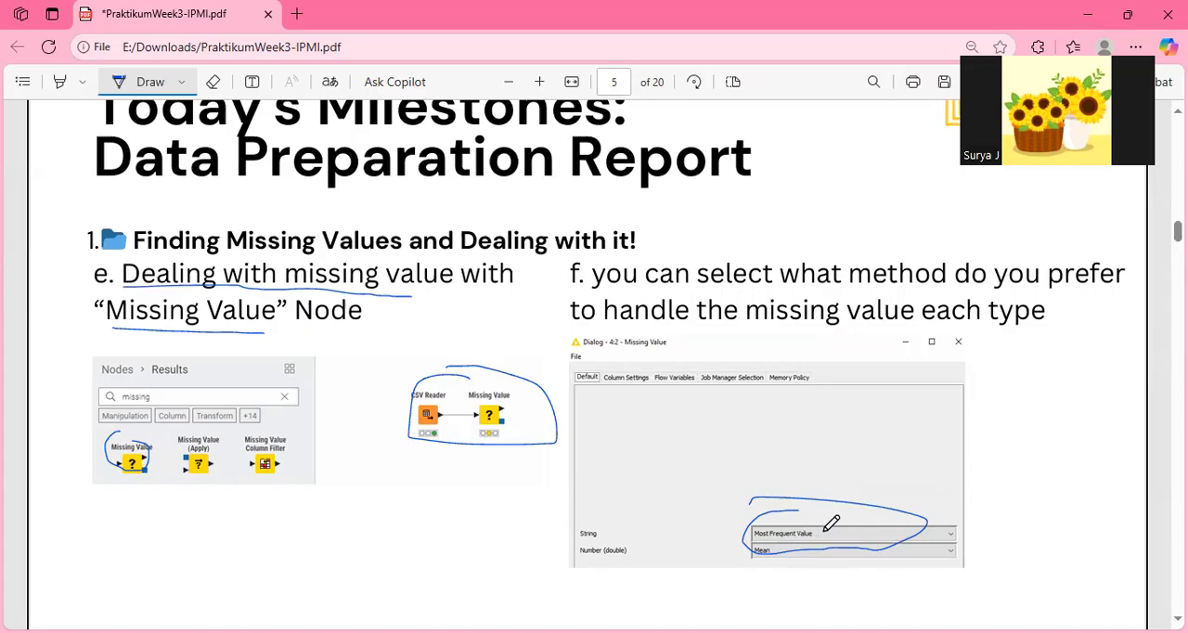
drag(829, 527, 859, 507)
Return to KNIME and apply the Missing Value settings, Most Frequent Value for String and Mean for Number (double), closing the dialog.
key(alt+Tab)
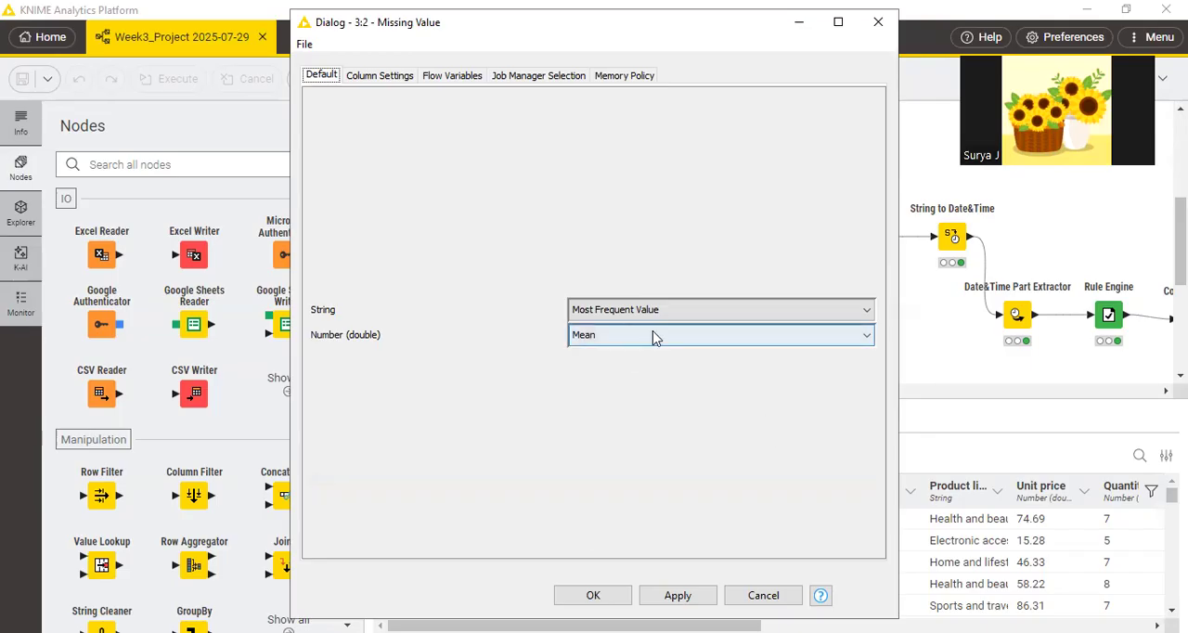
click(679, 596)
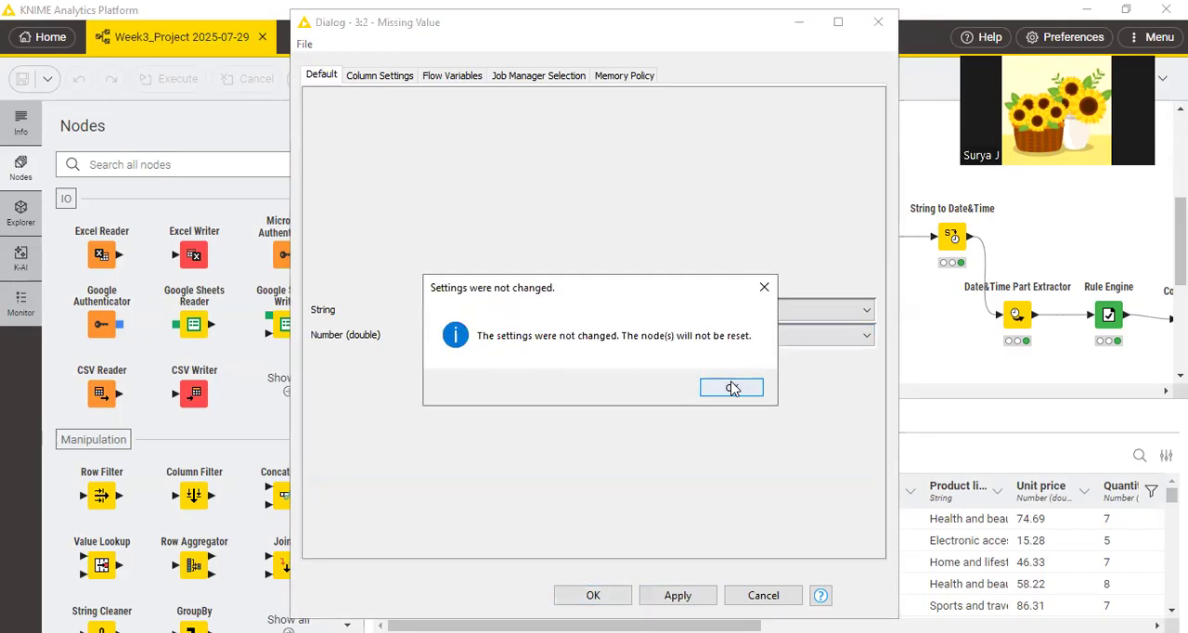
click(731, 387)
click(594, 597)
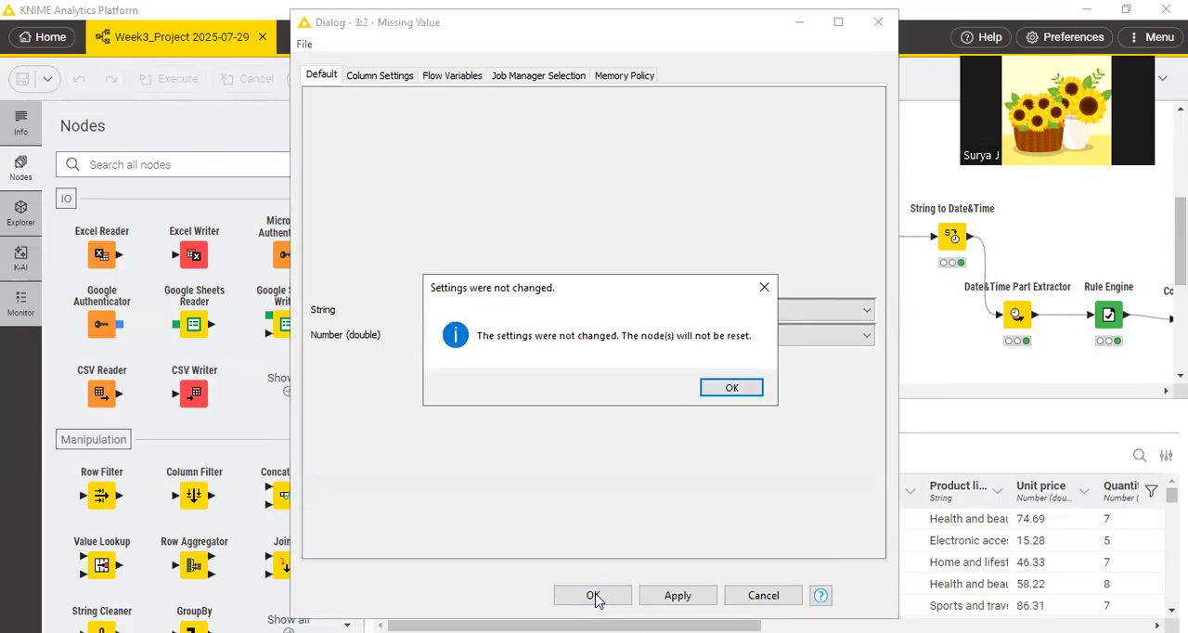
click(765, 290)
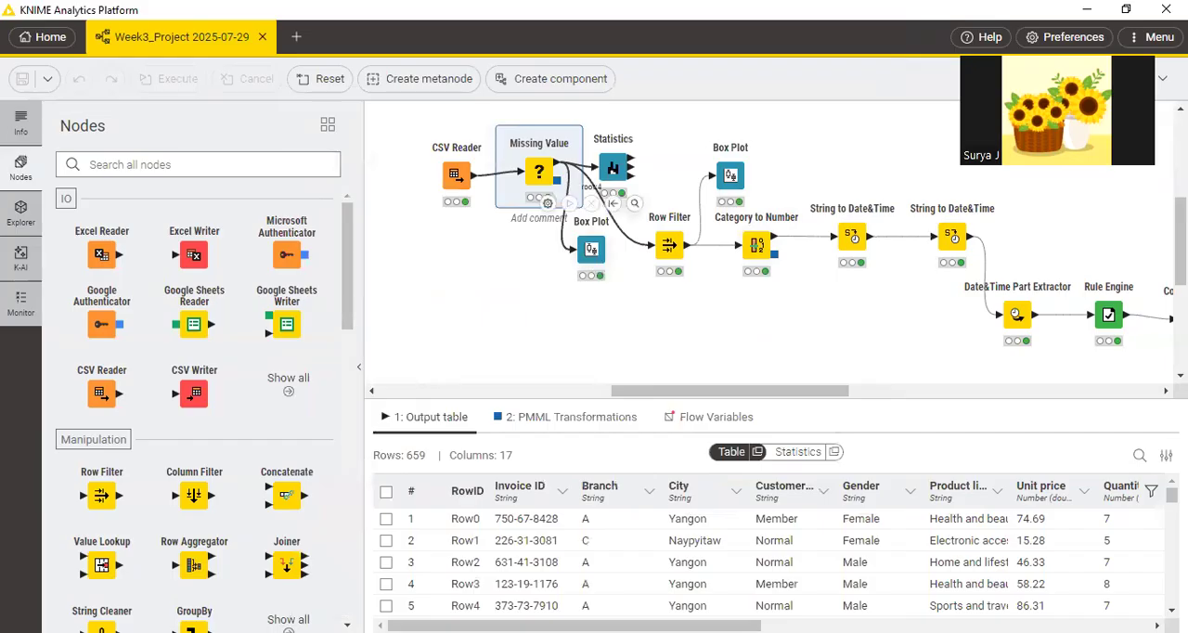
Switch to the PDF in Edge and circle the Statistics node in step g's screenshot on page 6.
key(alt+Tab)
scroll(1009, 287, down, 7)
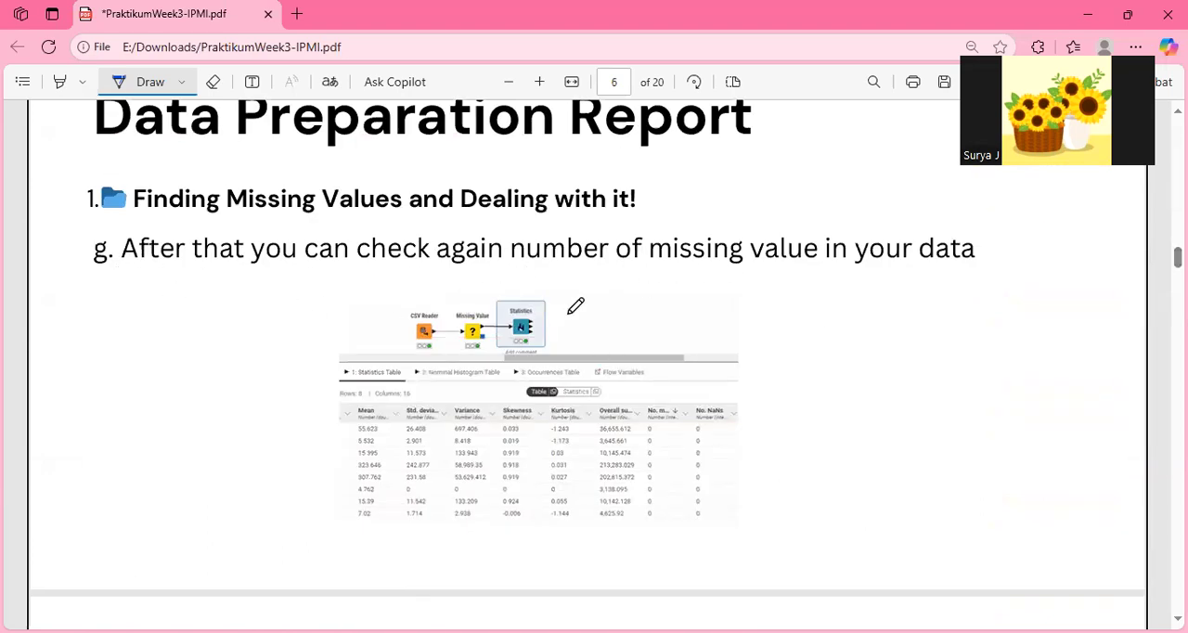
mouse_move(516, 309)
mouse_down()
mouse_move(531, 330)
mouse_move(548, 314)
mouse_move(516, 309)
mouse_up()
Switch to KNIME and check the number of missing values per column in the Statistics node's output table.
key(alt+Tab)
click(455, 176)
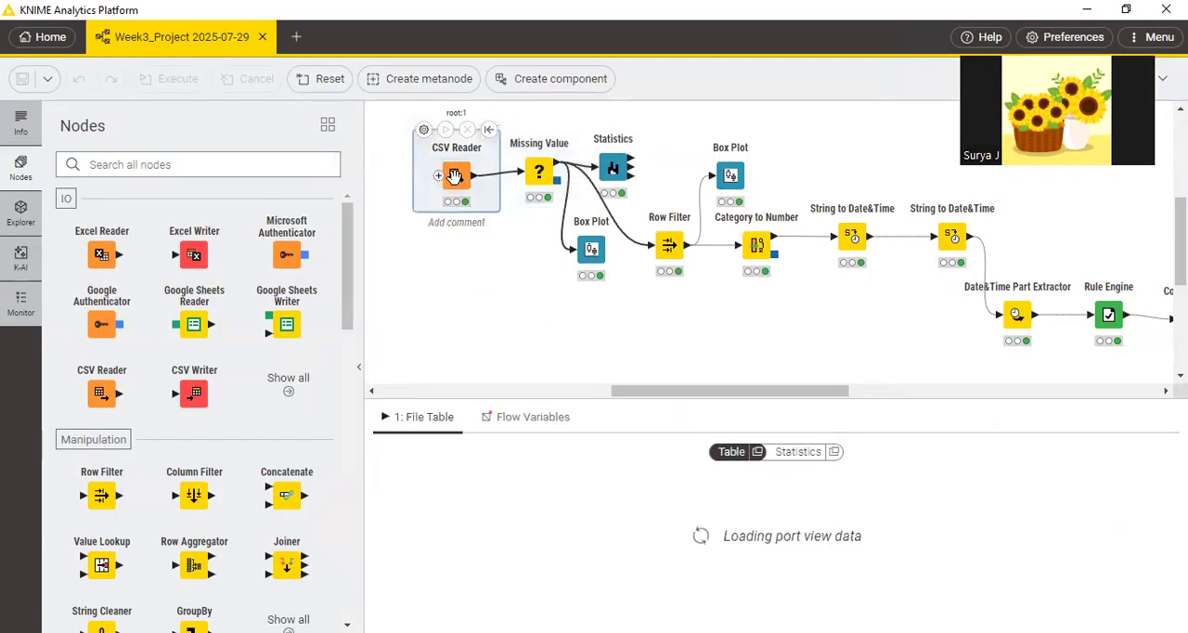
click(614, 170)
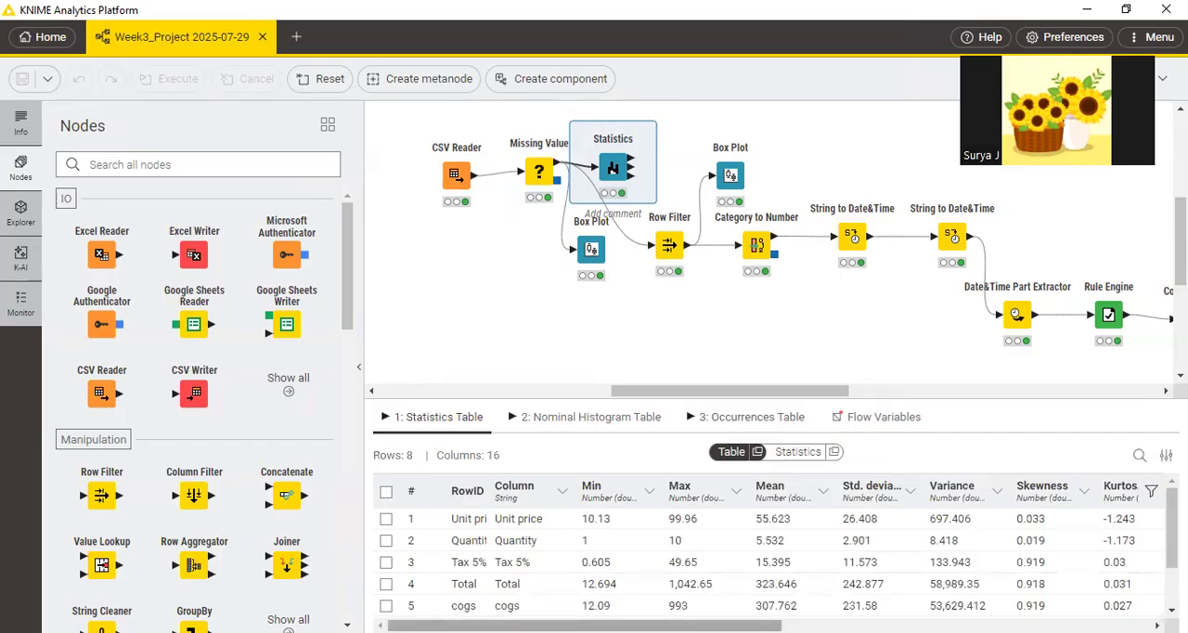
drag(588, 626, 933, 626)
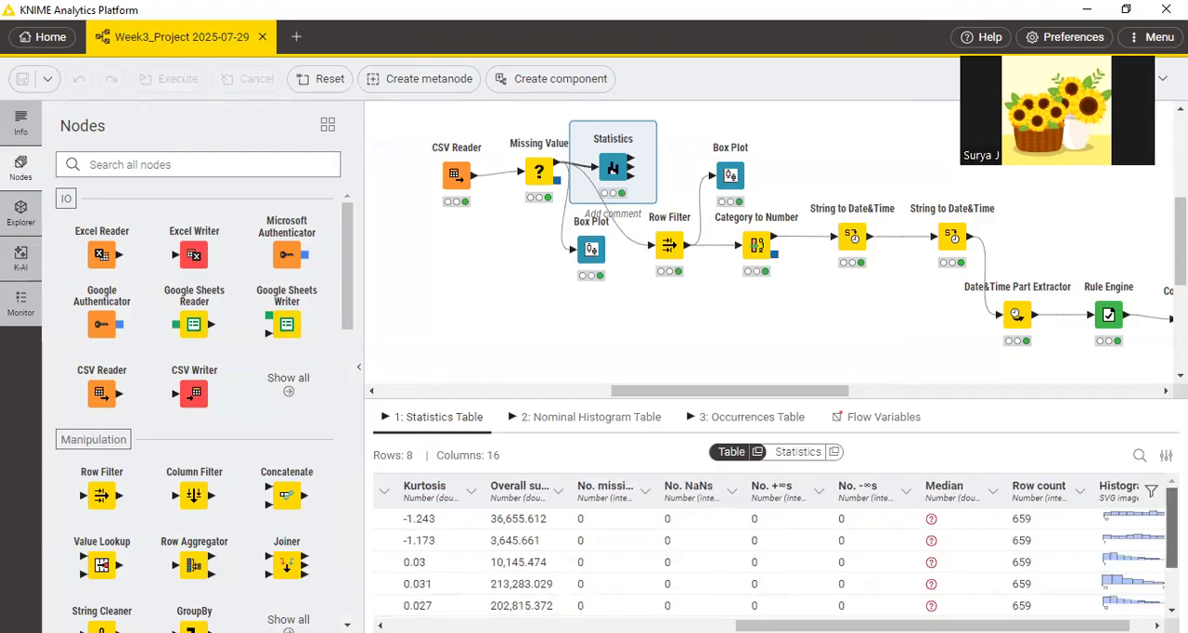
scroll(711, 557, down, 1)
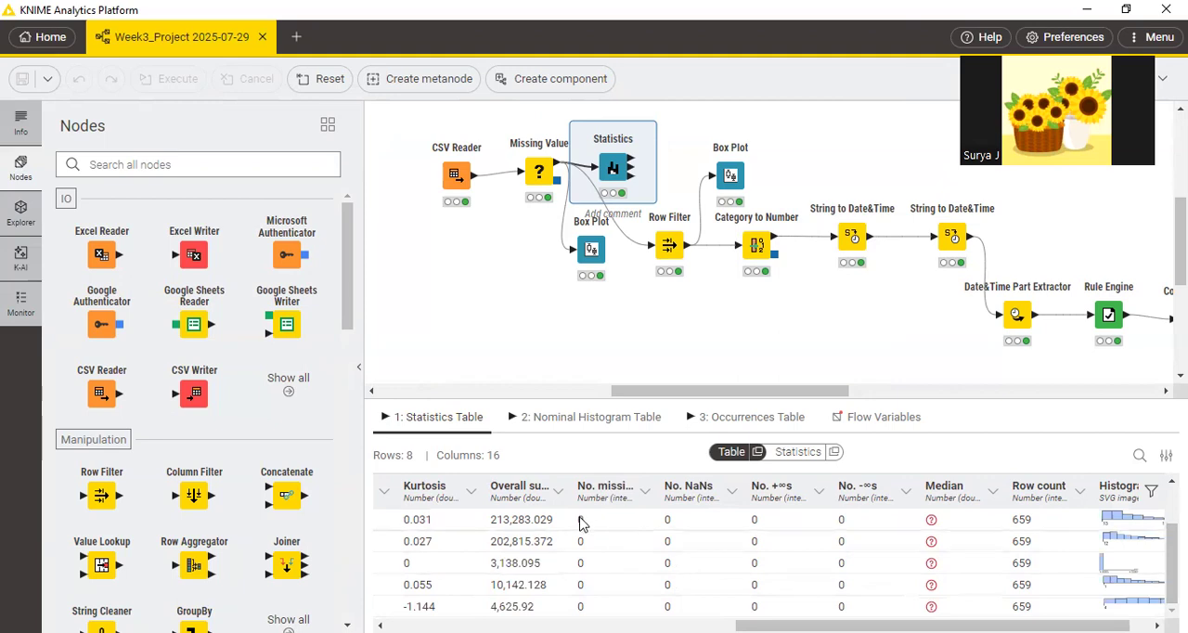
click(657, 304)
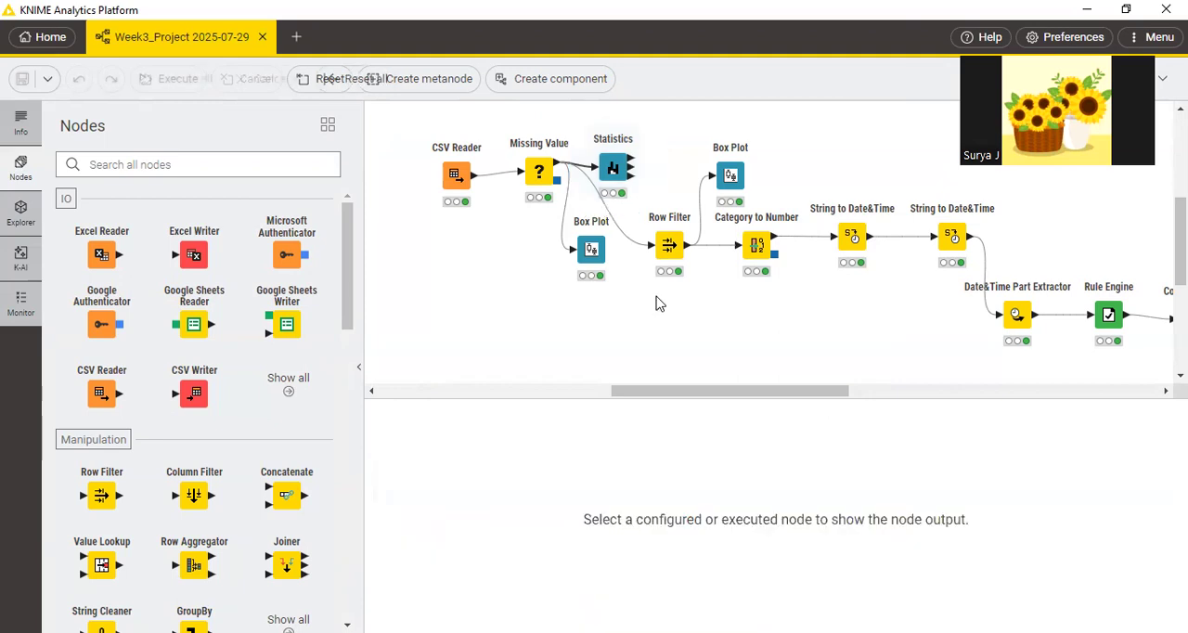
Switch to the PDF in Edge, add a check mark beside step g's screenshot on page 6, and mark the section 1 heading.
key(alt+Tab)
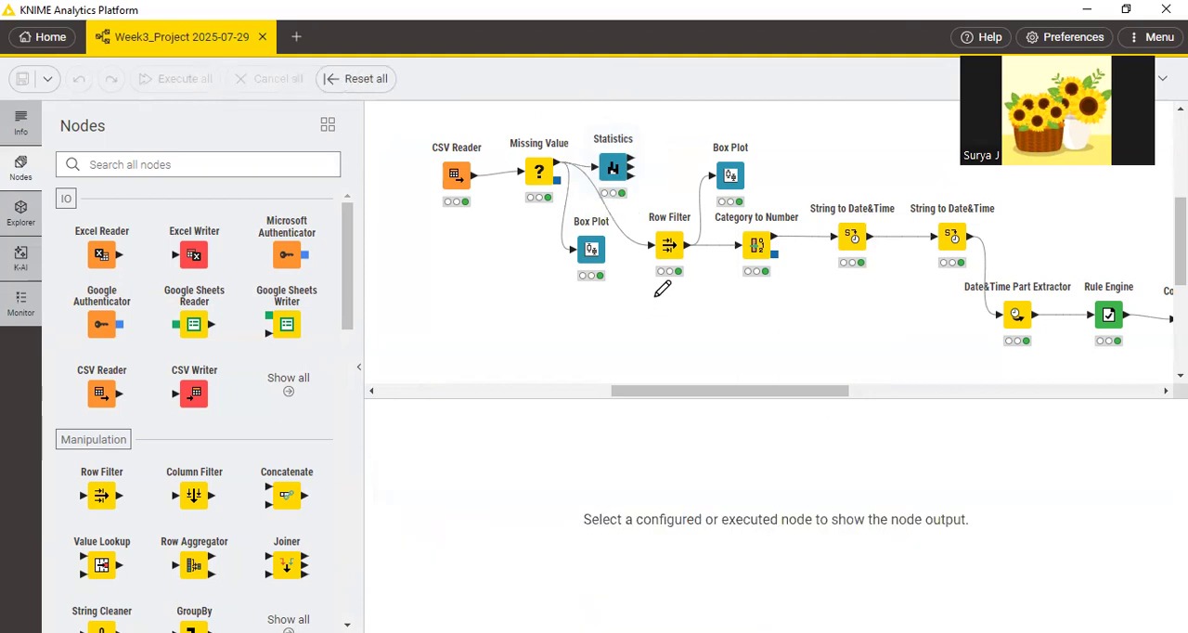
mouse_move(612, 306)
mouse_down()
mouse_move(668, 303)
mouse_move(687, 288)
mouse_up()
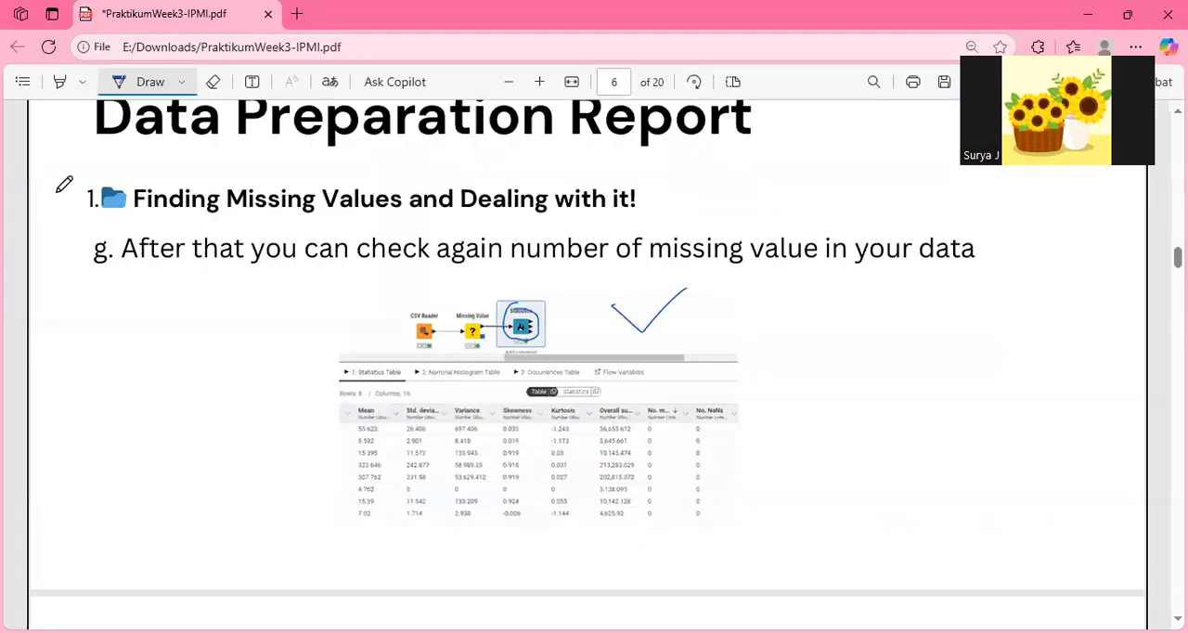
mouse_move(93, 186)
mouse_down()
mouse_move(80, 197)
mouse_move(78, 184)
mouse_up()
Underline the "2. Finding Outliers and Dealing with it!" heading on page 7 and the word "boxplot" in step a.
scroll(431, 291, down, 6)
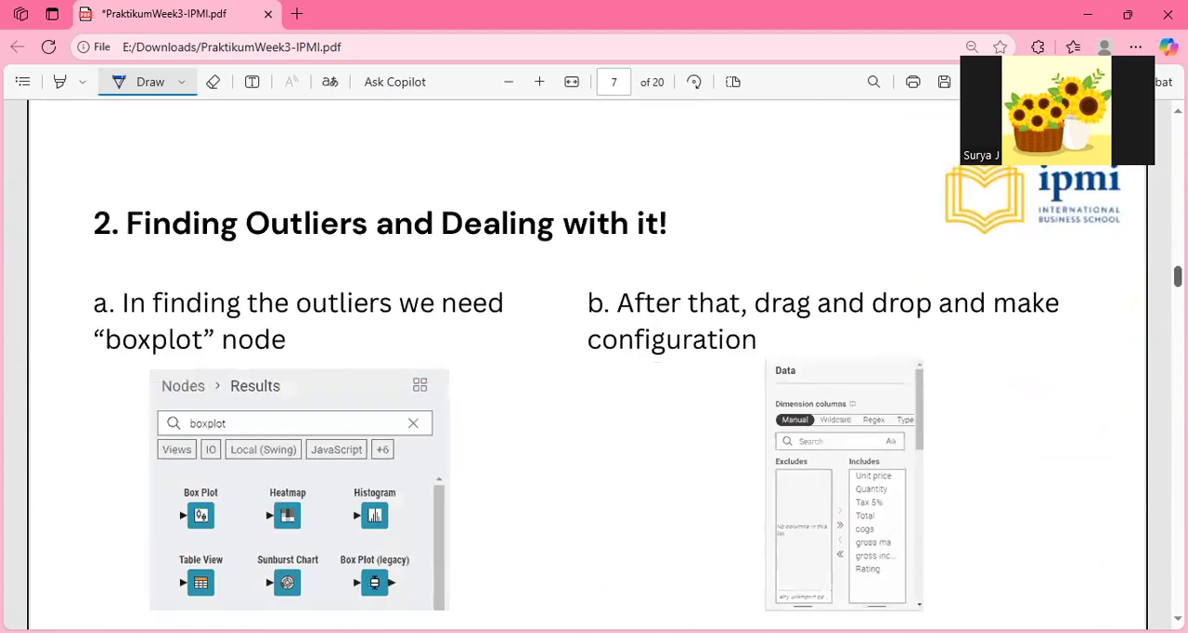
drag(96, 233, 449, 239)
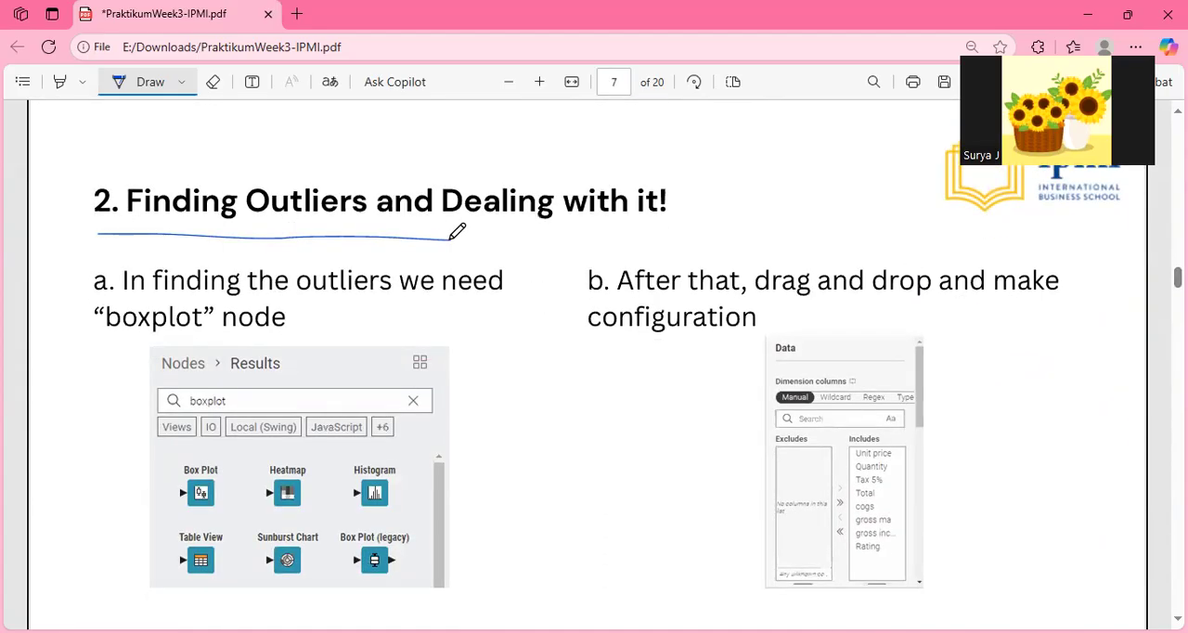
key(alt+Tab)
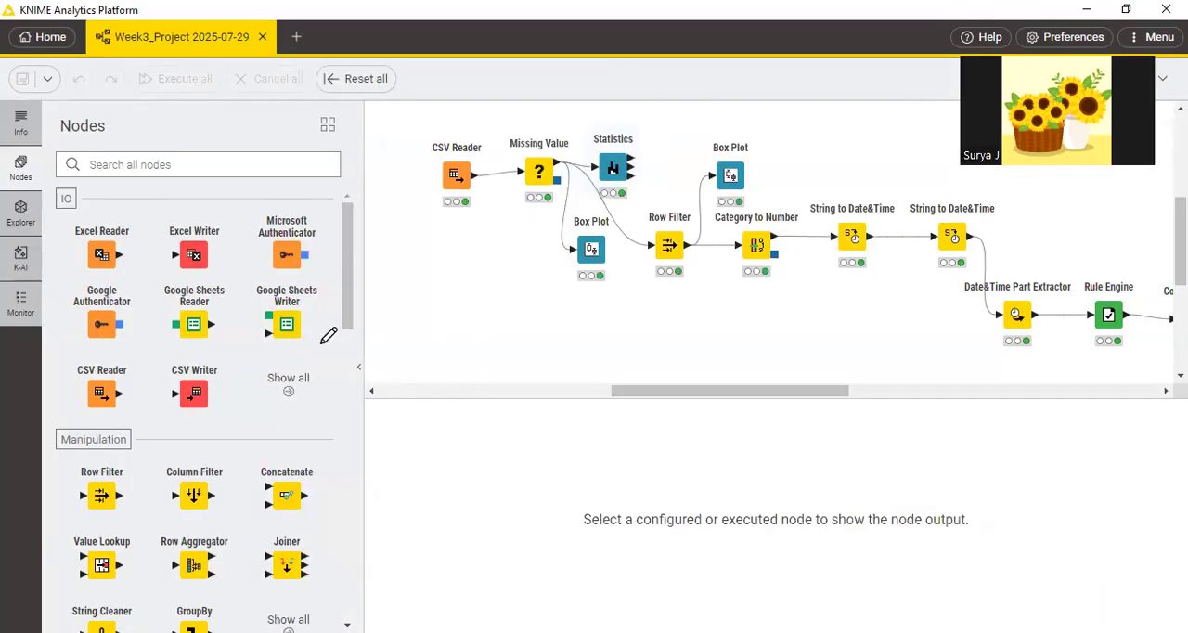
key(alt+Tab)
drag(96, 340, 204, 332)
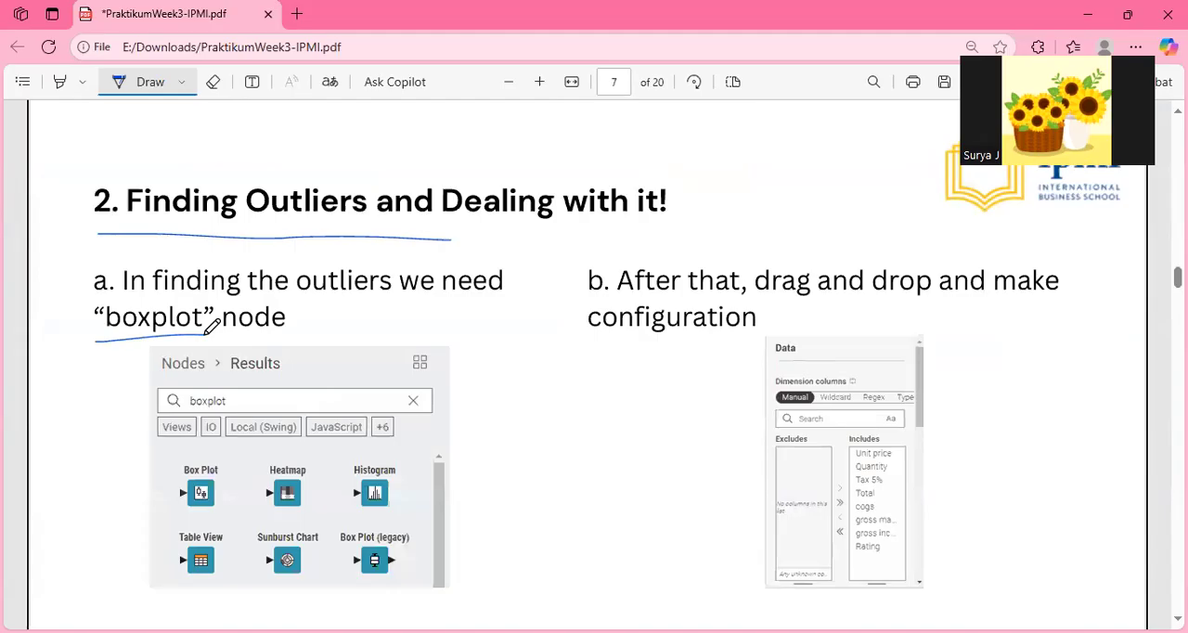
Switch to KNIME to locate the Box Plot node connected to Missing Value, and return to step b in the PDF in Edge.
key(alt+Tab)
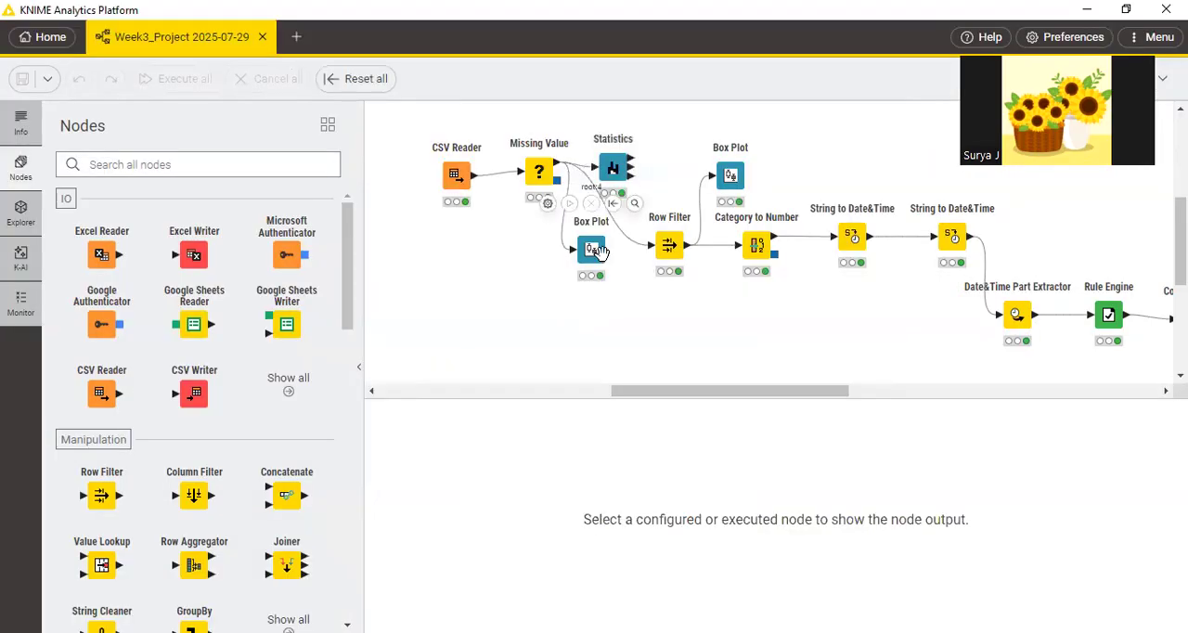
key(alt+Tab)
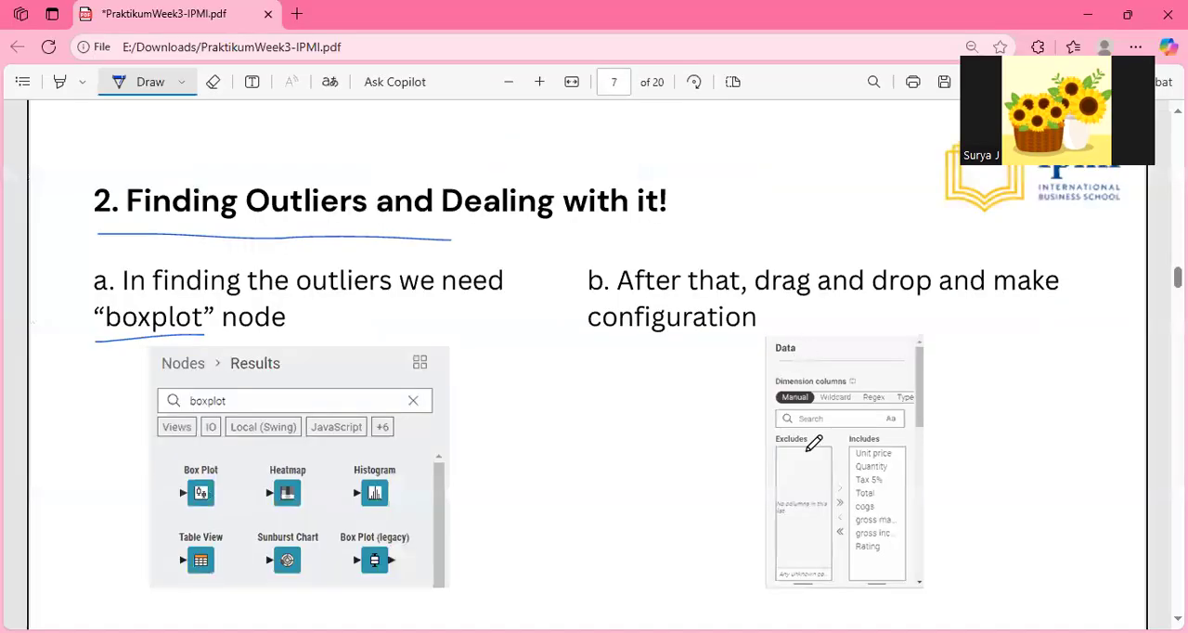
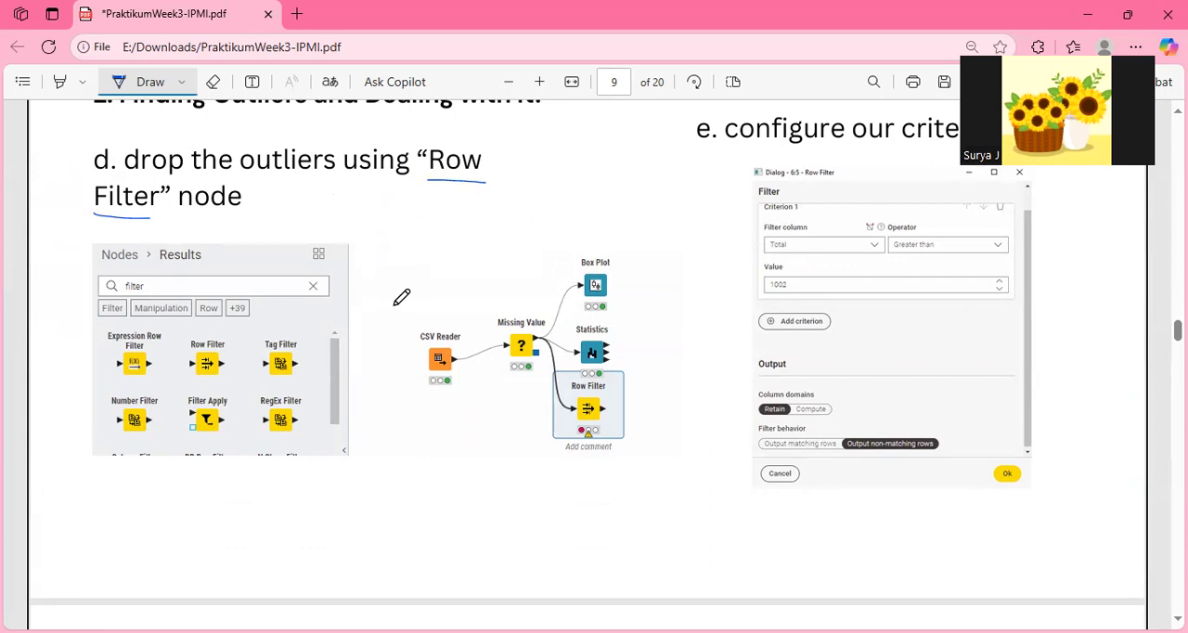
Switch to KNIME to locate the Row Filter node, and return to steps d and e on page 9 of the PDF in Edge.
key(alt+Tab)
click(668, 244)
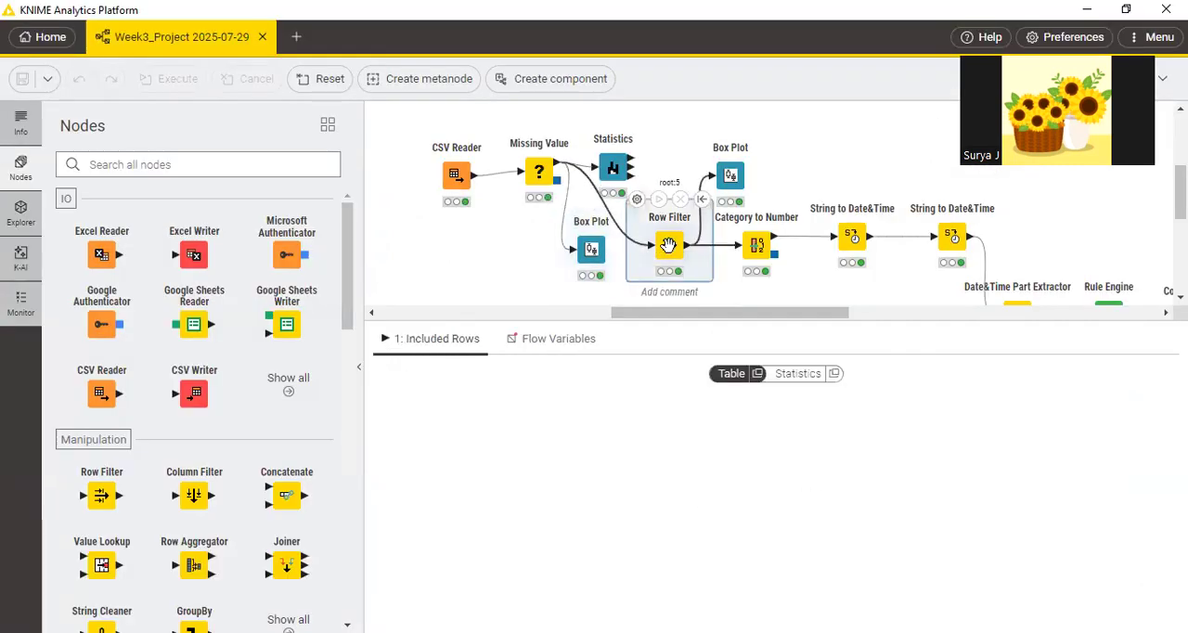
key(alt+Tab)
scroll(594, 371, up, 1)
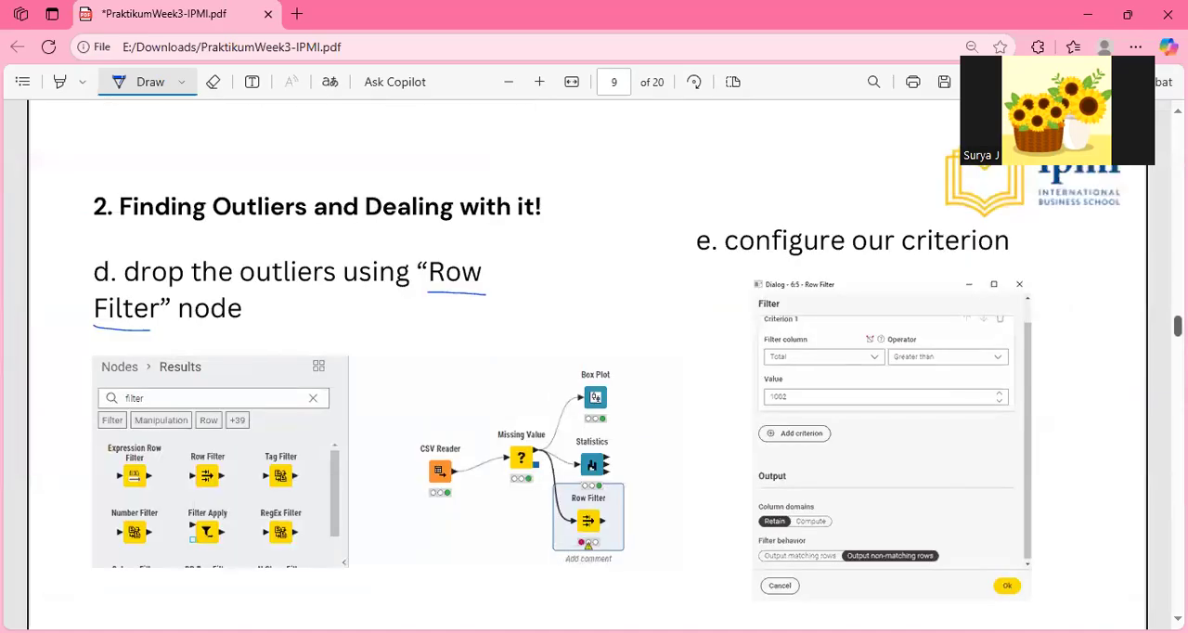
scroll(606, 362, down, 1)
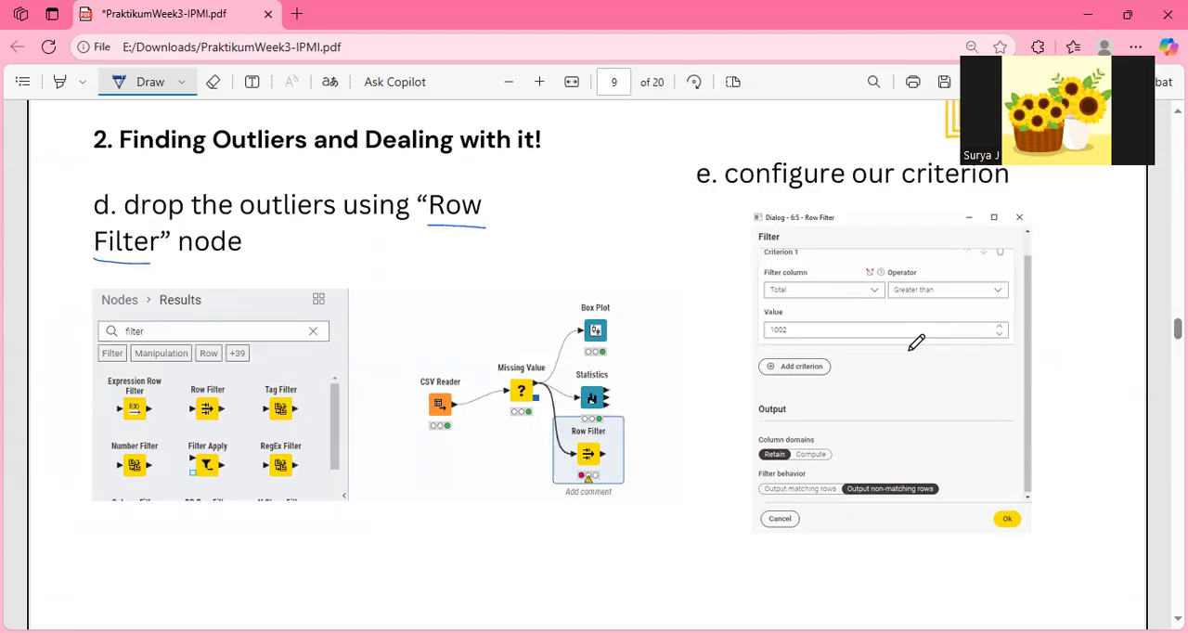
Switch to KNIME and open the Row Filter node's configuration to examine its filter column, operator and value.
key(alt+Tab)
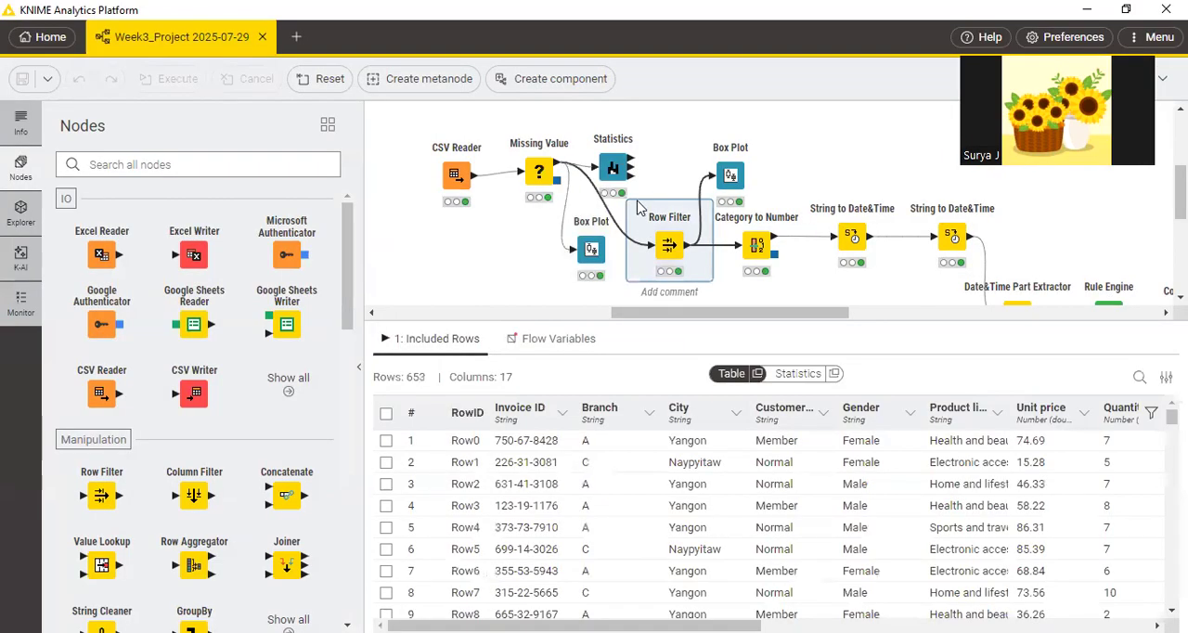
mouse_move(646, 215)
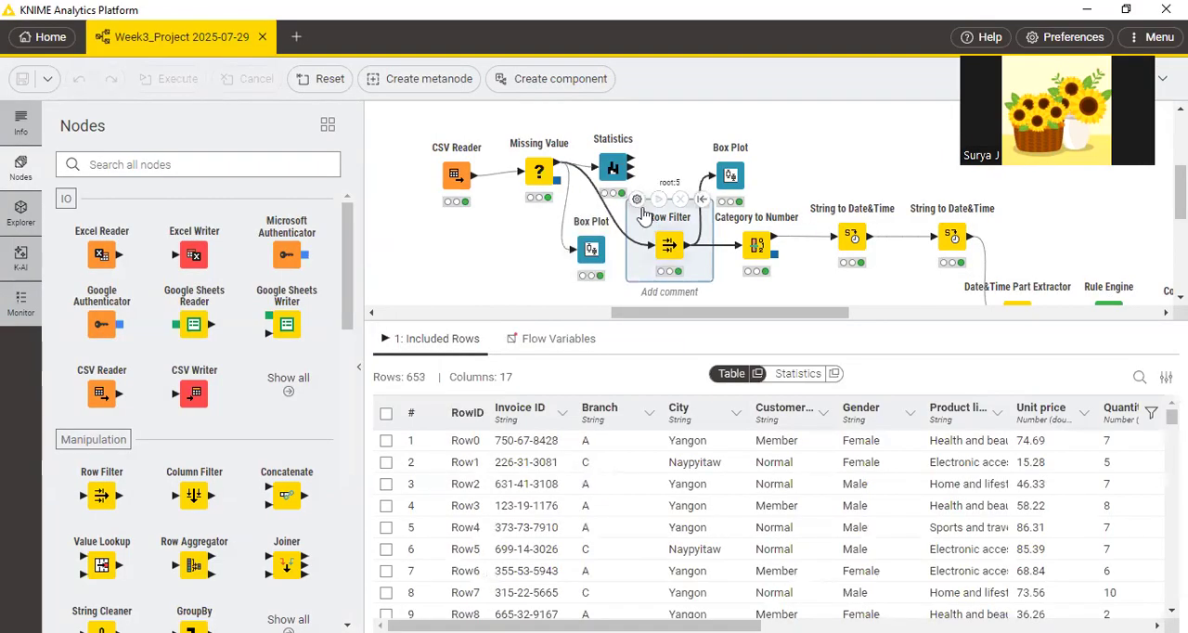
click(637, 203)
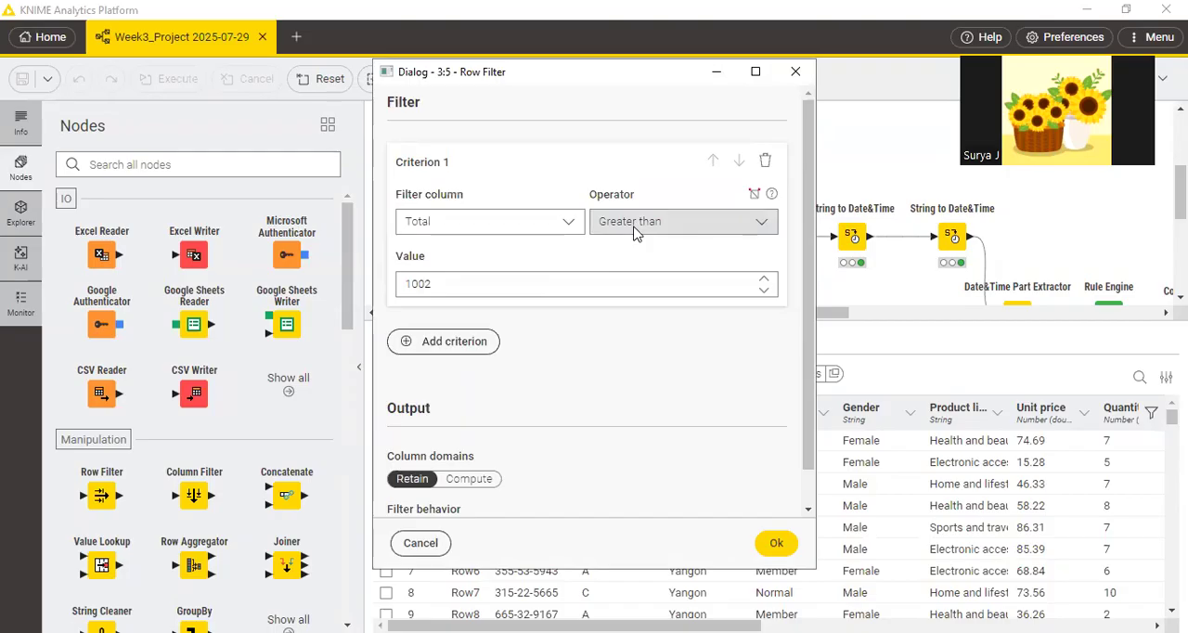
Switch to the PDF in Edge and cross out the circled outlier dots above the Total box plot on page 8.
key(alt+Tab)
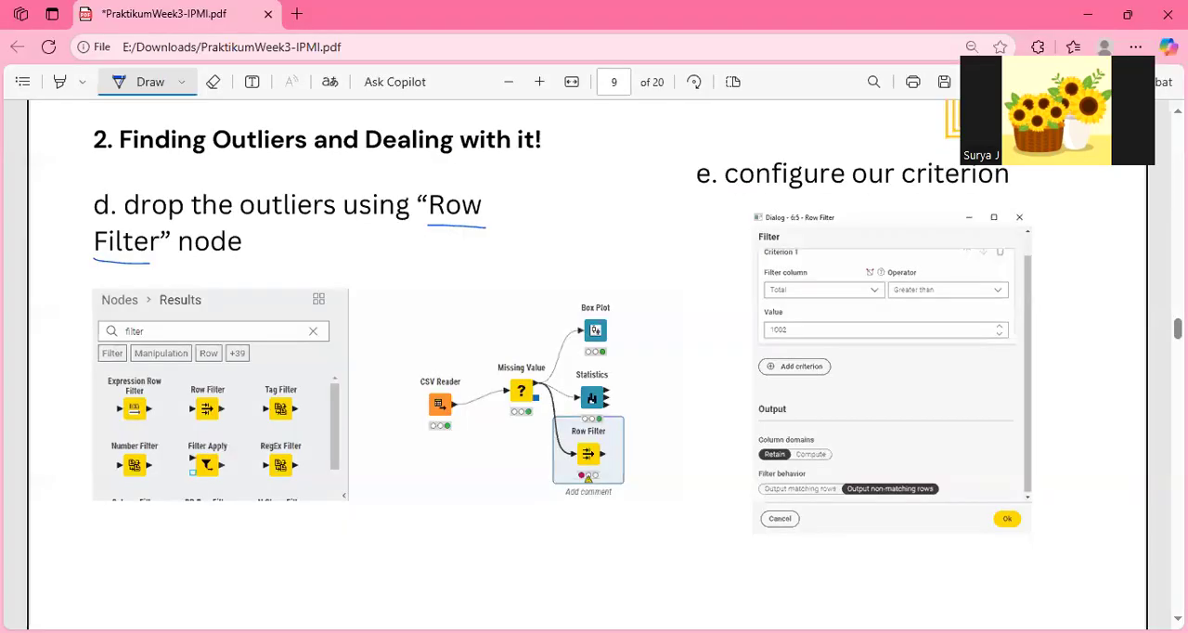
scroll(594, 371, up, 6)
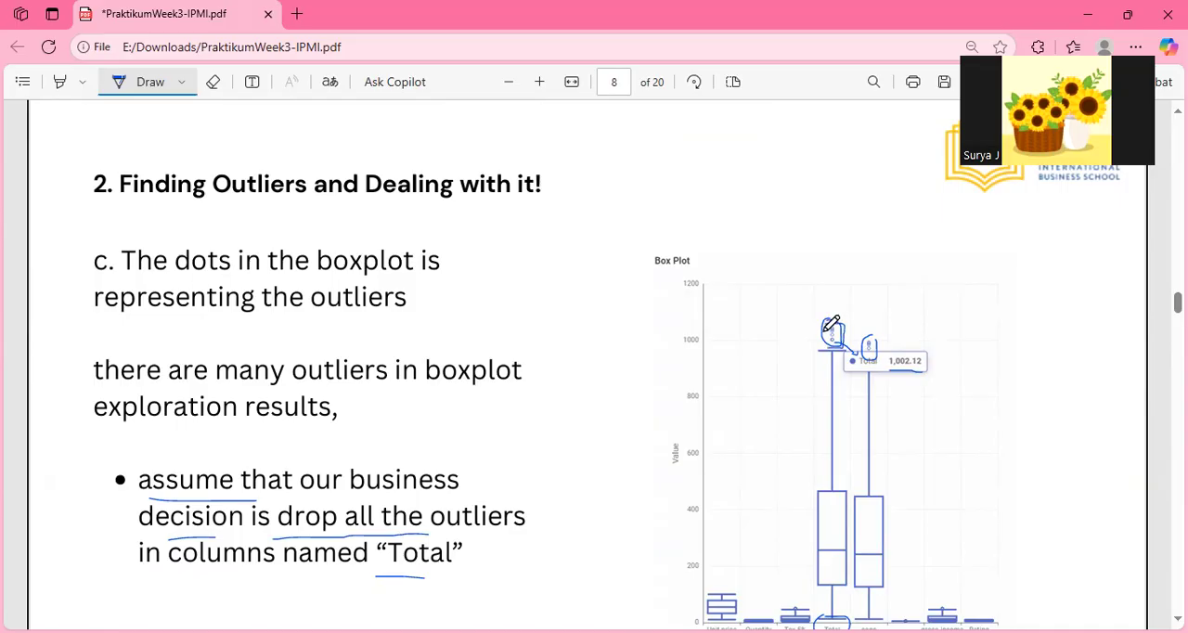
mouse_move(824, 333)
mouse_down()
mouse_move(839, 345)
mouse_move(839, 327)
mouse_up()
Switch to KNIME, review the Row Filter's column domains and filter behavior settings, and accept the configuration.
key(alt+Tab)
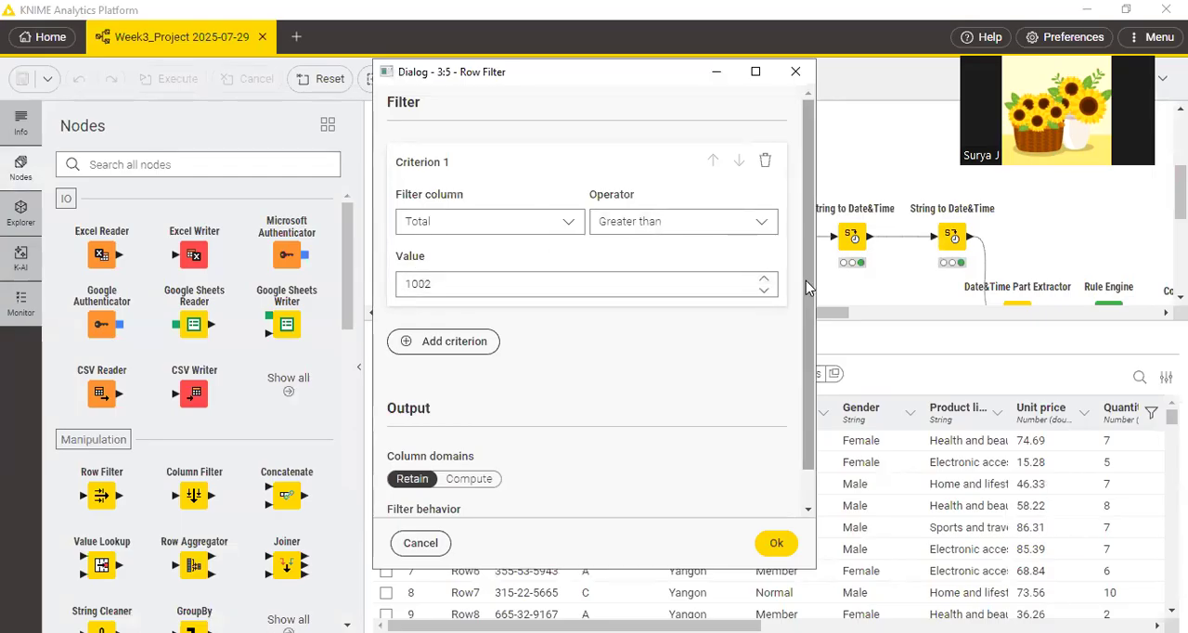
scroll(809, 288, down, 2)
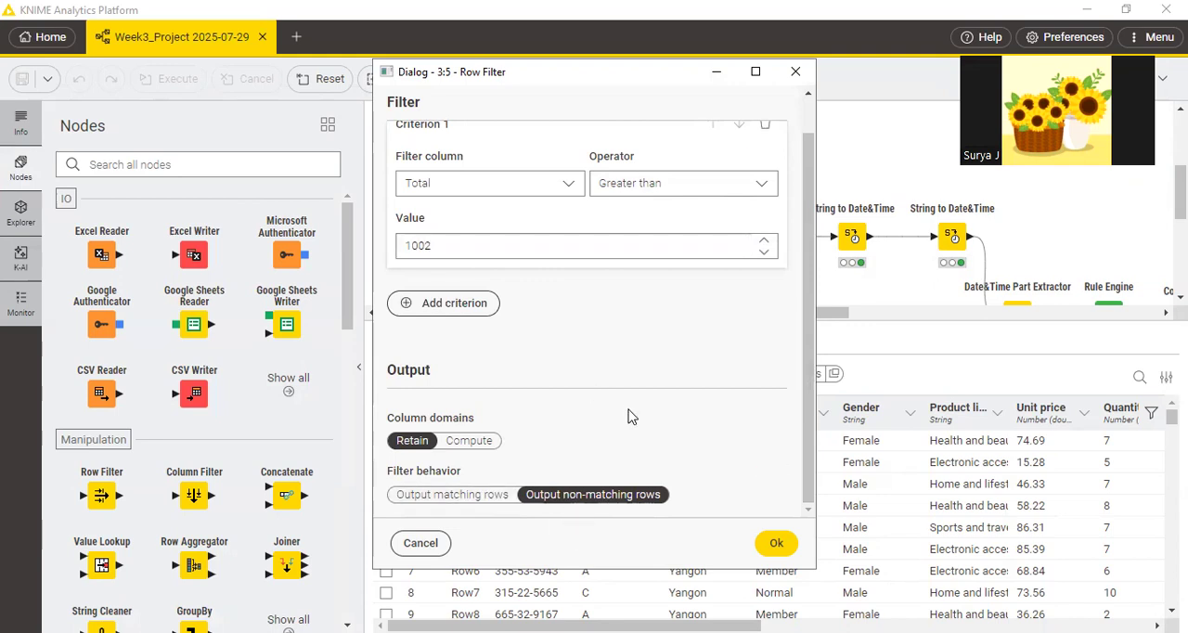
click(777, 545)
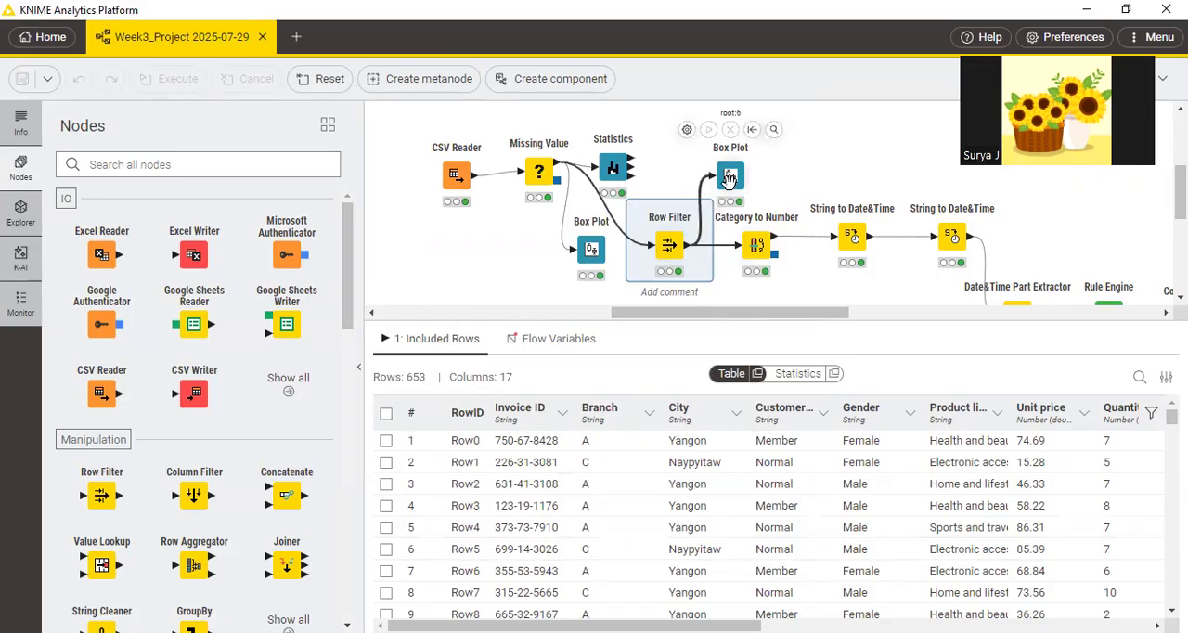
Compare step f on page 10 of the PDF in Edge with the view of KNIME's Box Plot node after Row Filter.
key(alt+Tab)
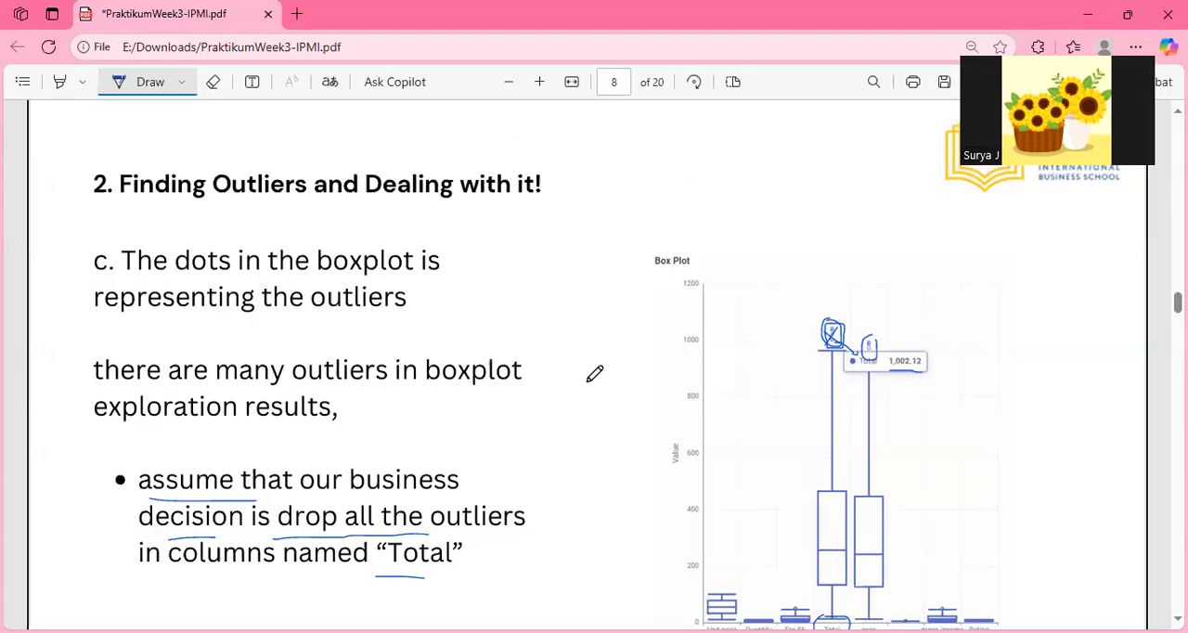
drag(1178, 302, 1178, 351)
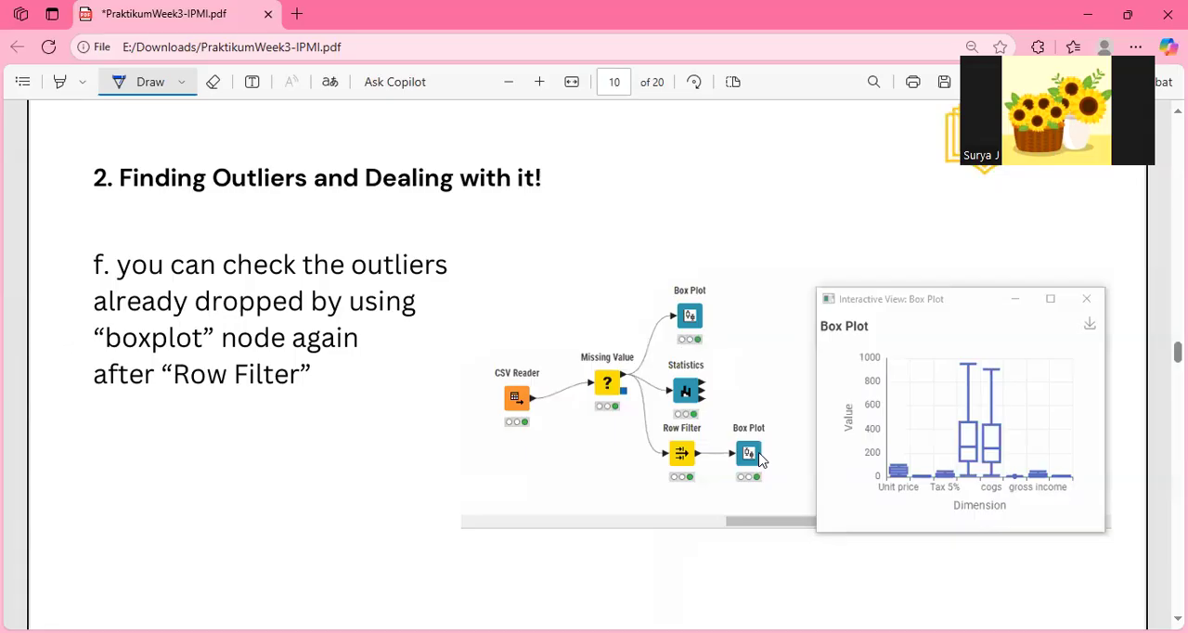
key(alt+Tab)
click(730, 176)
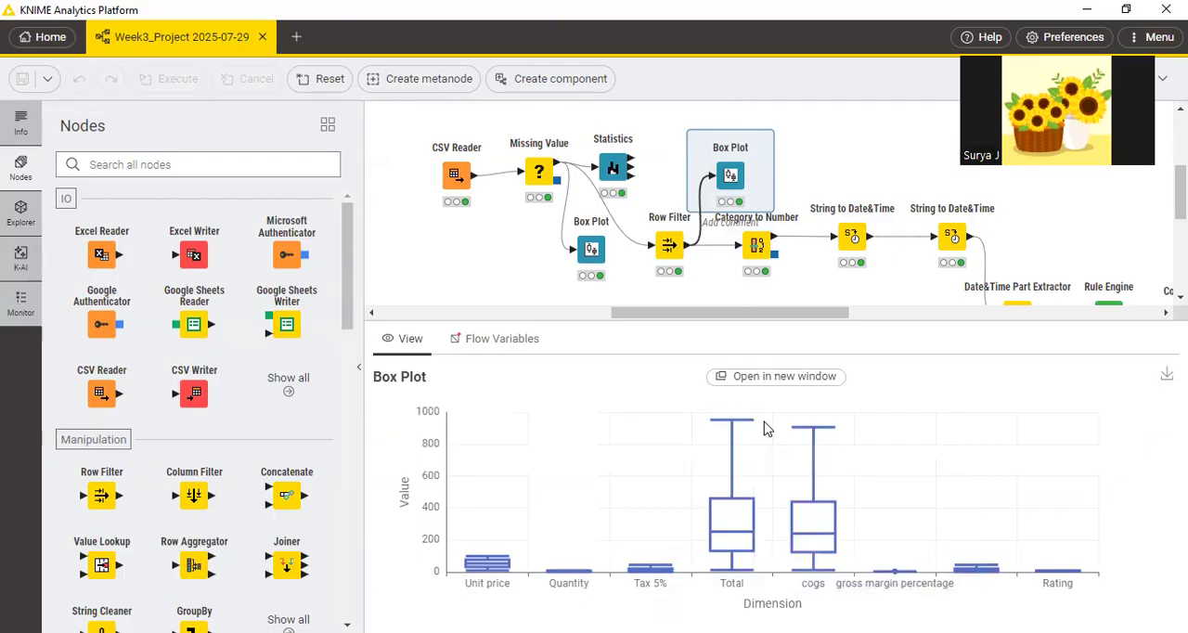
key(alt+Tab)
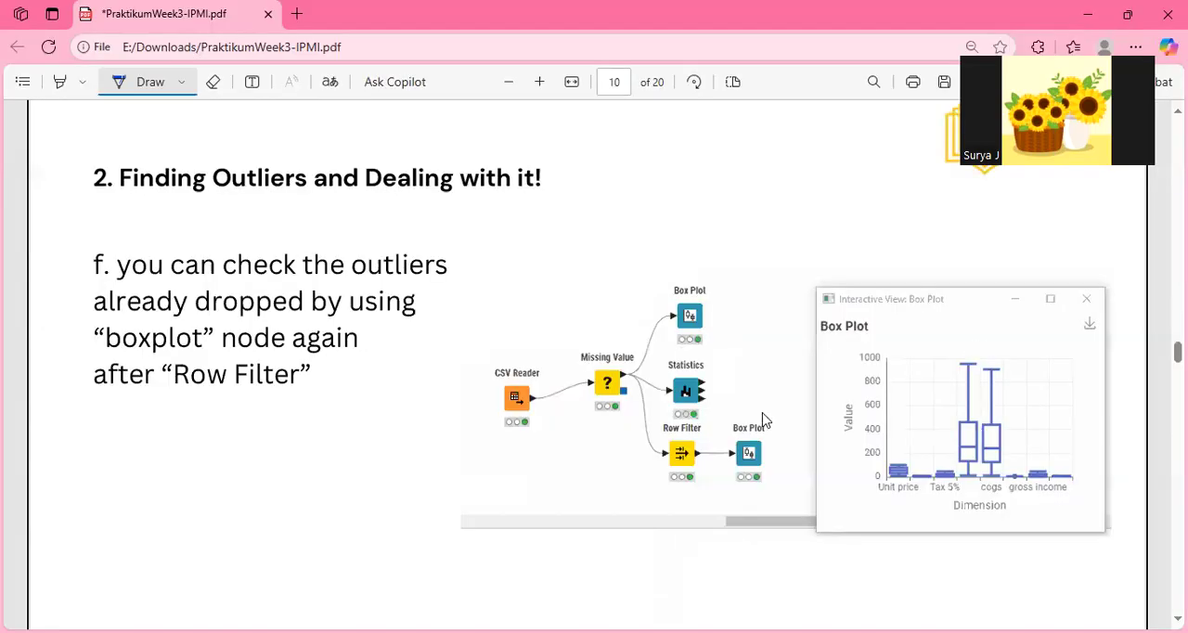
key(alt+Tab)
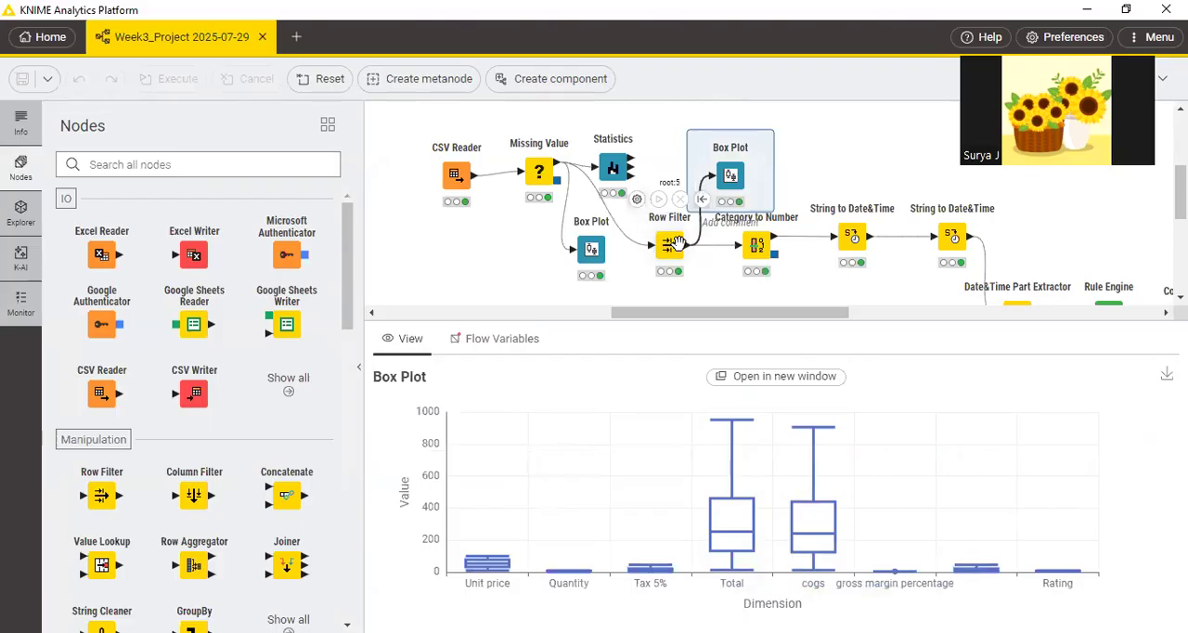
Switch to the PDF in Edge, add a check mark above step f on page 10, and go to section 3, Encoding, on page 11.
key(alt+Tab)
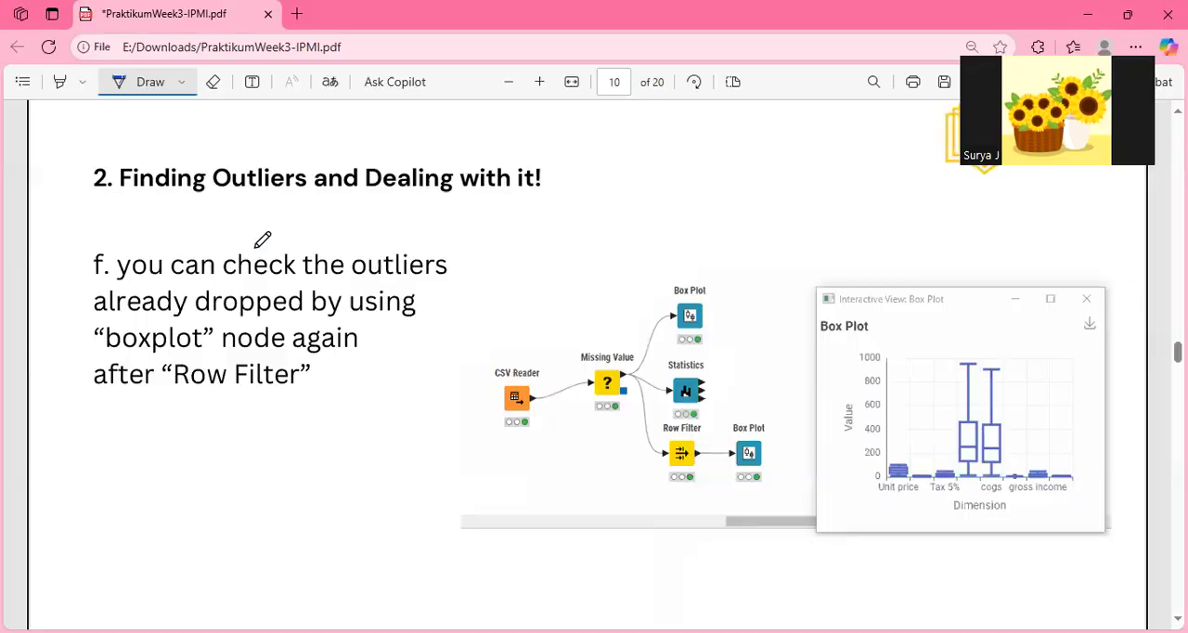
drag(122, 239, 227, 183)
scroll(588, 365, down, 5)
scroll(587, 365, up, 5)
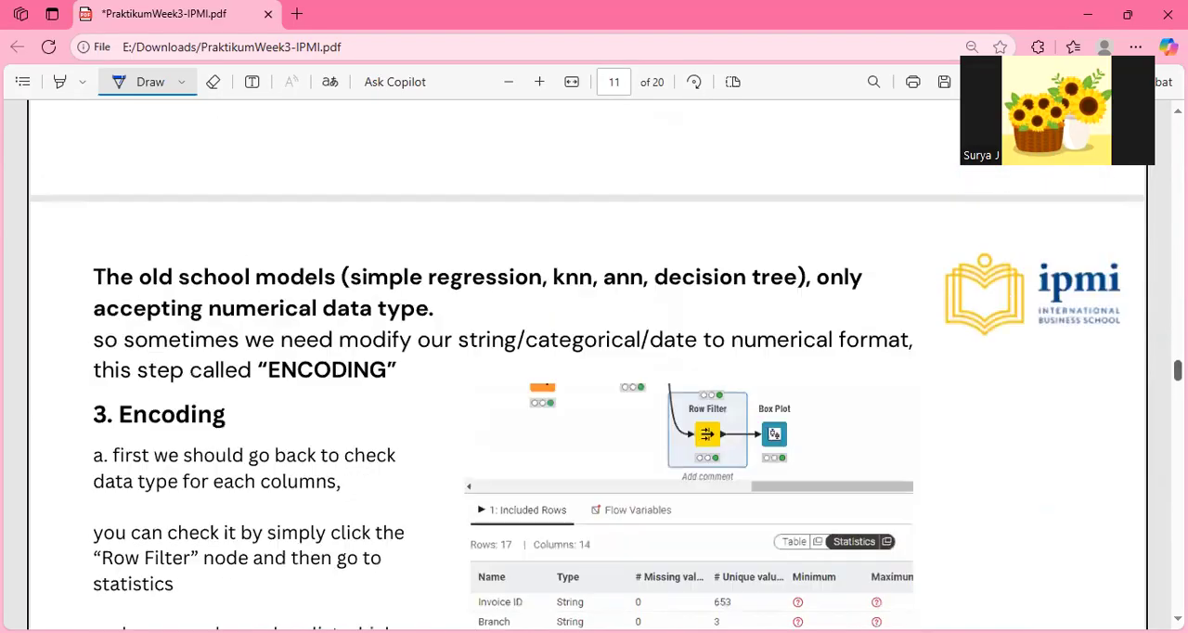
scroll(594, 371, up, 2)
scroll(588, 366, down, 5)
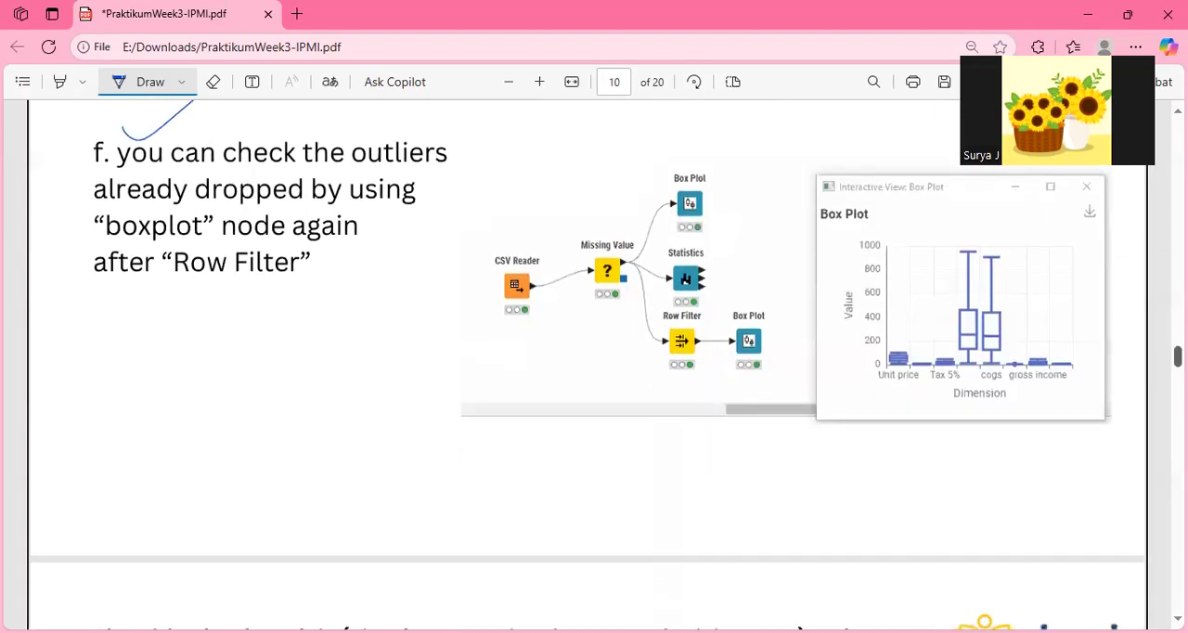
scroll(588, 365, down, 1)
scroll(588, 366, up, 2)
scroll(588, 365, down, 3)
scroll(587, 365, down, 2)
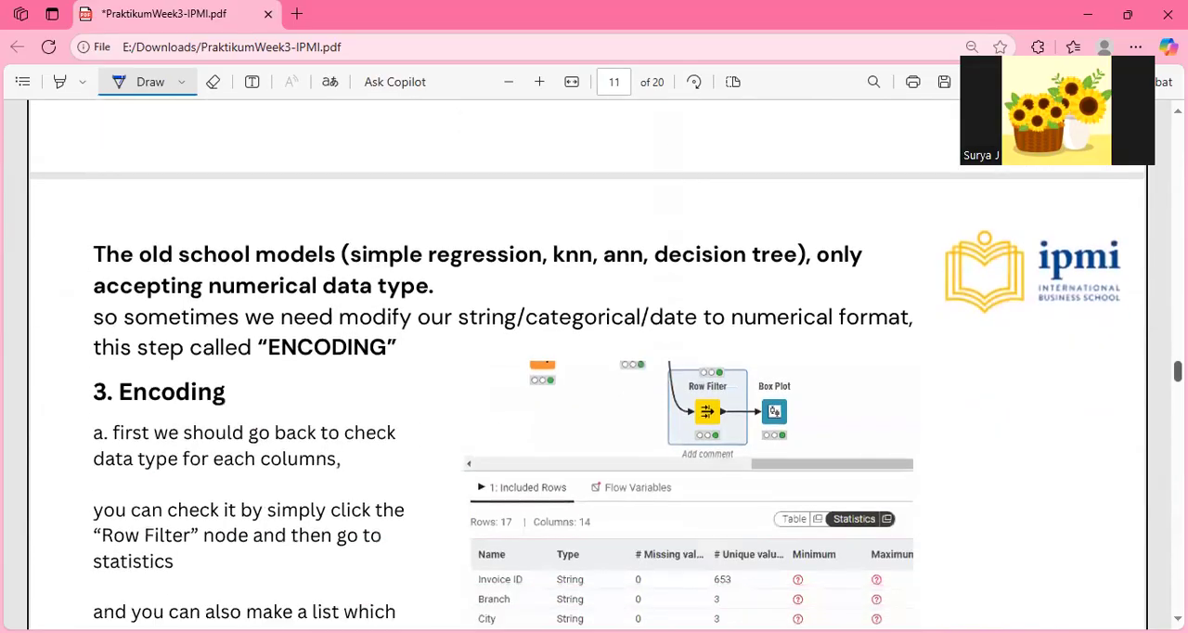
scroll(588, 366, up, 1)
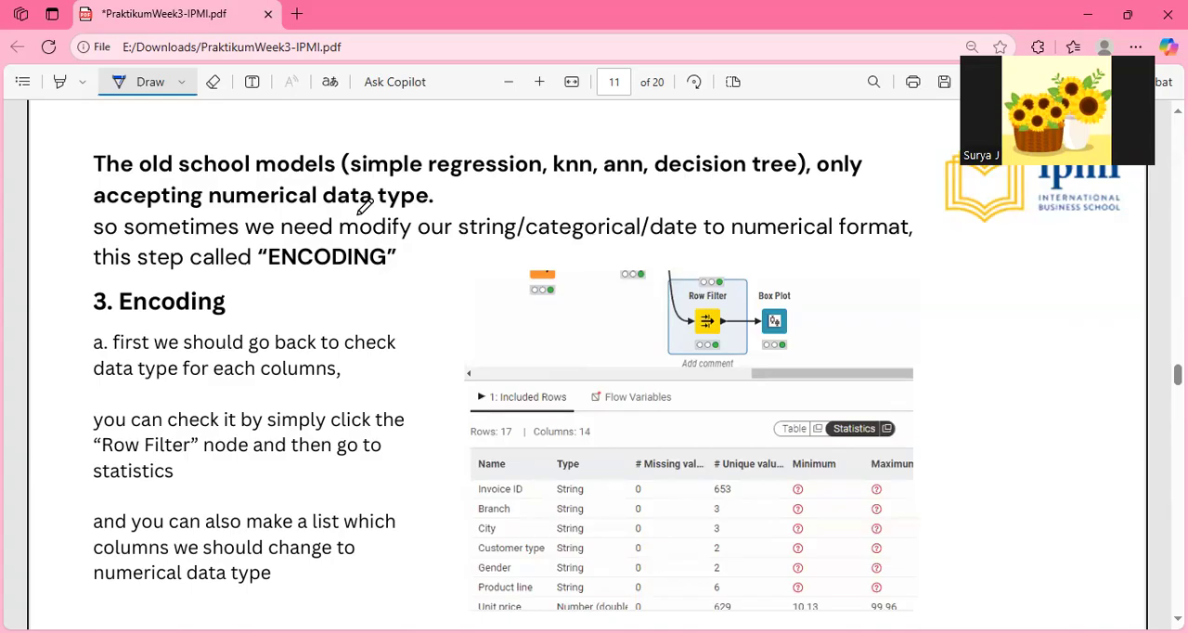
Underline "ENCODING", the data types to modify, "numerical format", the section 3 heading and "each columns" on page 11, and mark the pictured Row Filter node.
drag(277, 280, 372, 280)
drag(468, 243, 889, 249)
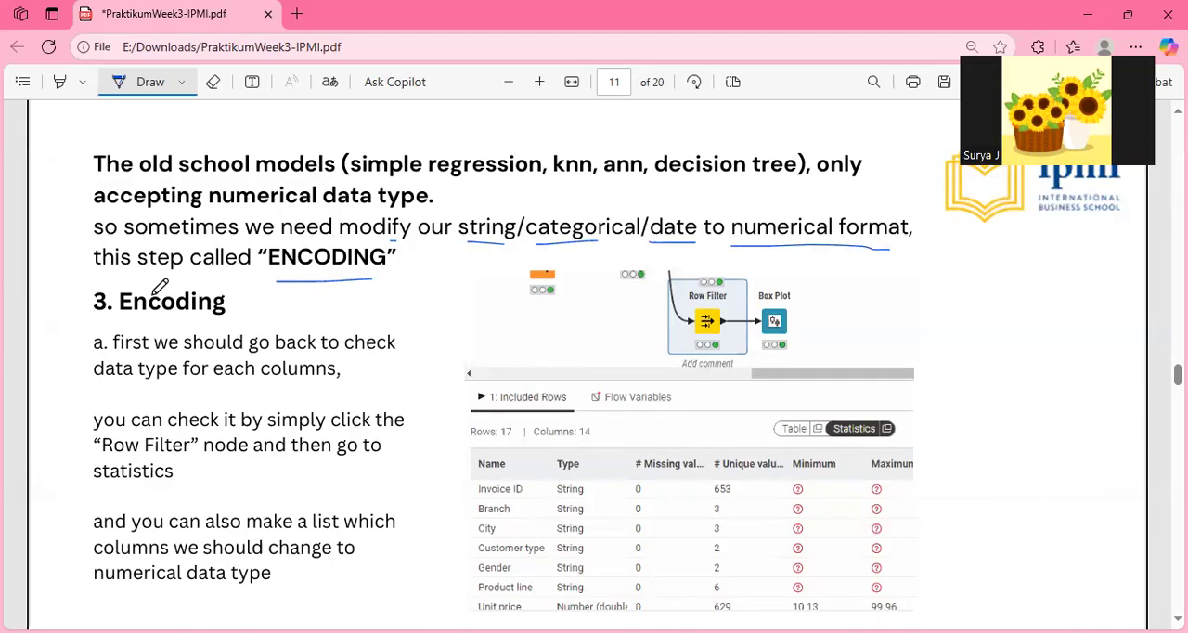
drag(104, 324, 172, 324)
drag(198, 389, 296, 390)
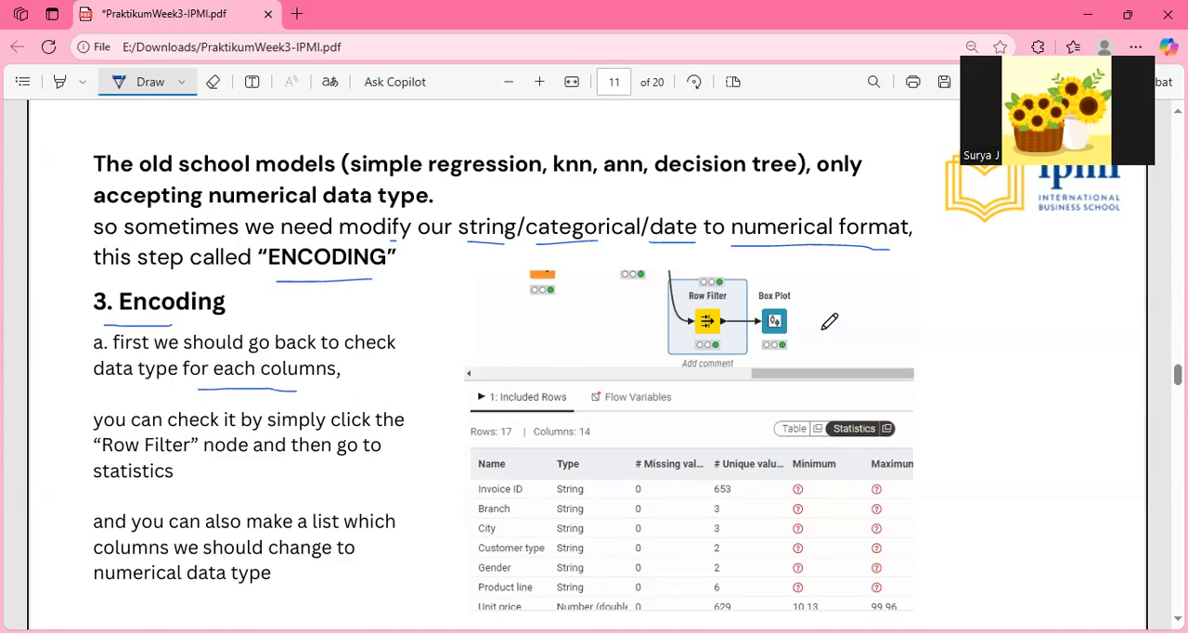
drag(702, 284, 689, 325)
Switch to KNIME and show the Row Filter output's column statistics to check each column's data type.
key(alt+Tab)
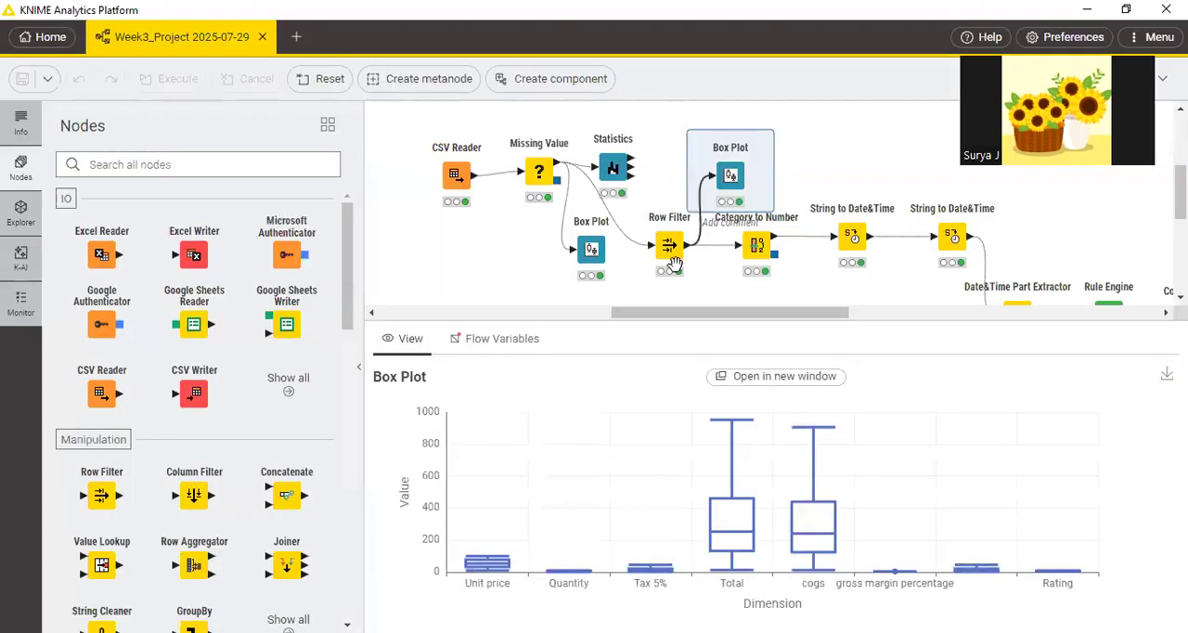
click(668, 247)
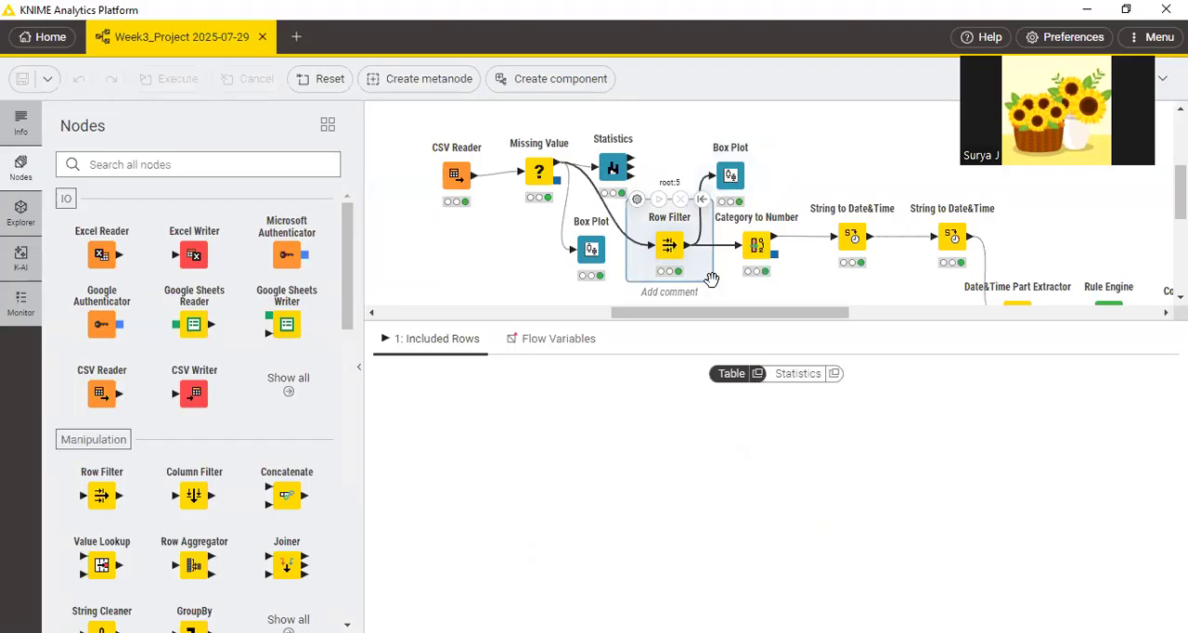
click(797, 375)
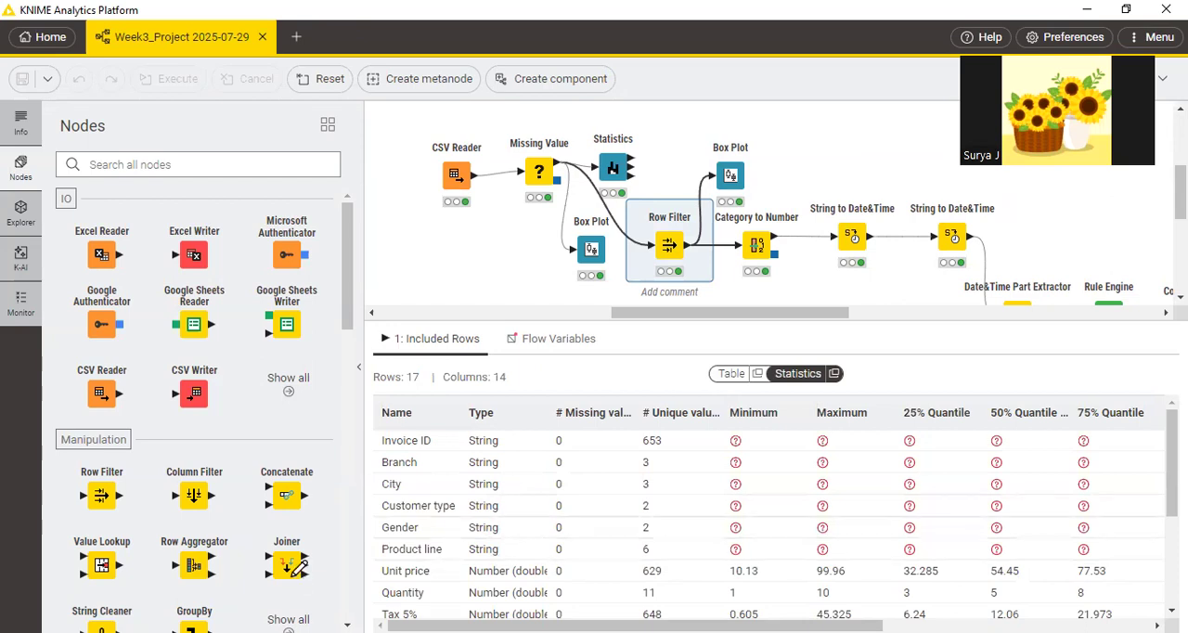
Switch to the PDF in Edge, underline "make a list which" on page 11, and circle the String entries in the Type column.
key(alt+Tab)
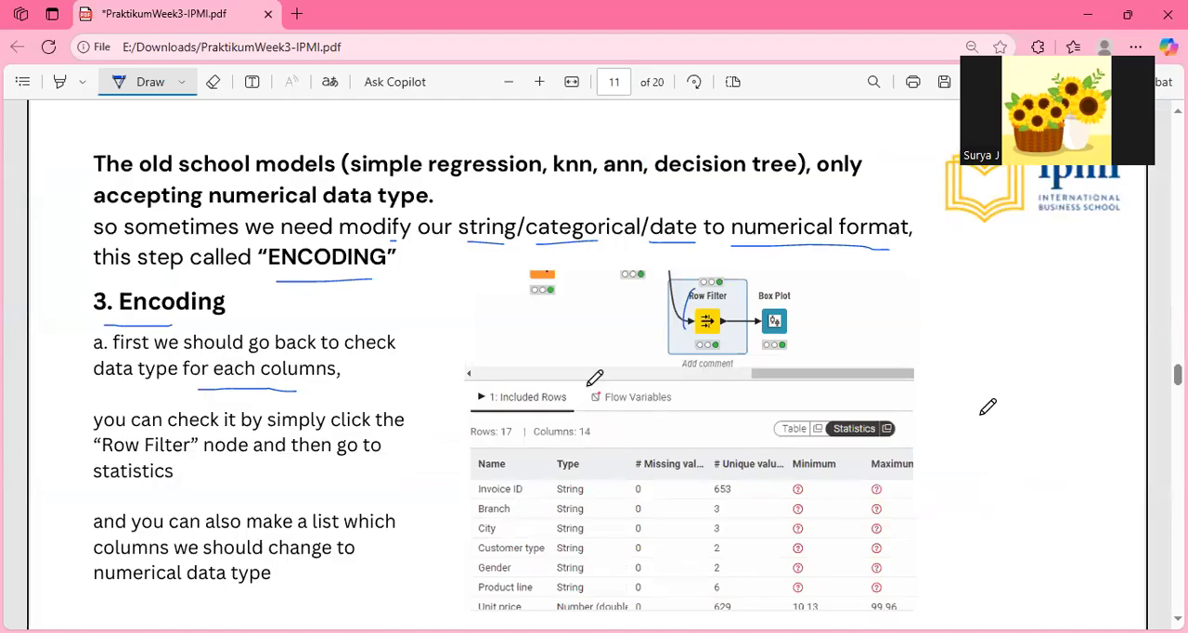
drag(247, 528, 375, 527)
mouse_move(563, 479)
mouse_down()
mouse_move(575, 594)
mouse_move(603, 544)
mouse_up()
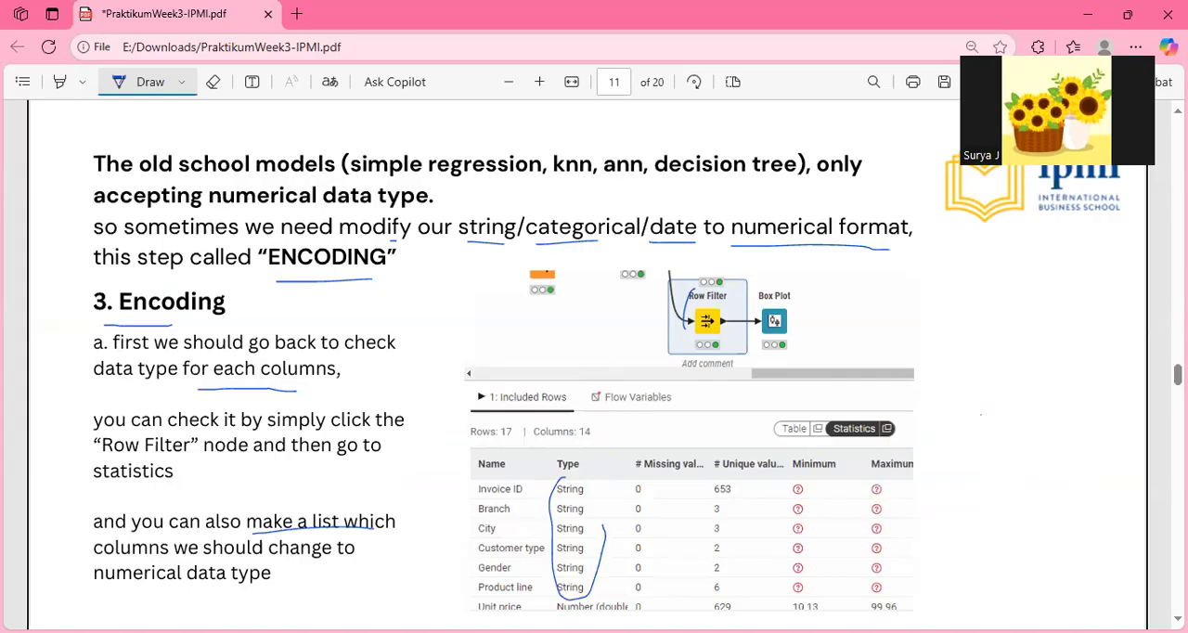
Underline the "Category to Number" node name in step b on page 12 and circle that node in both screenshots.
scroll(594, 372, down, 5)
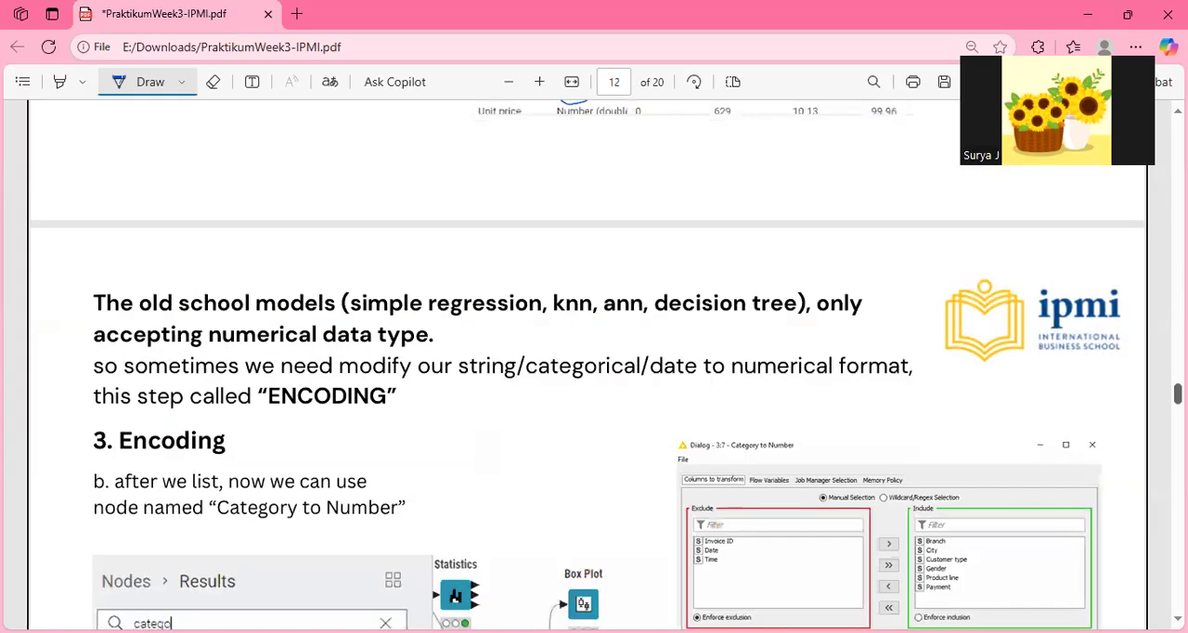
scroll(594, 371, down, 2)
scroll(1113, 432, down, 1)
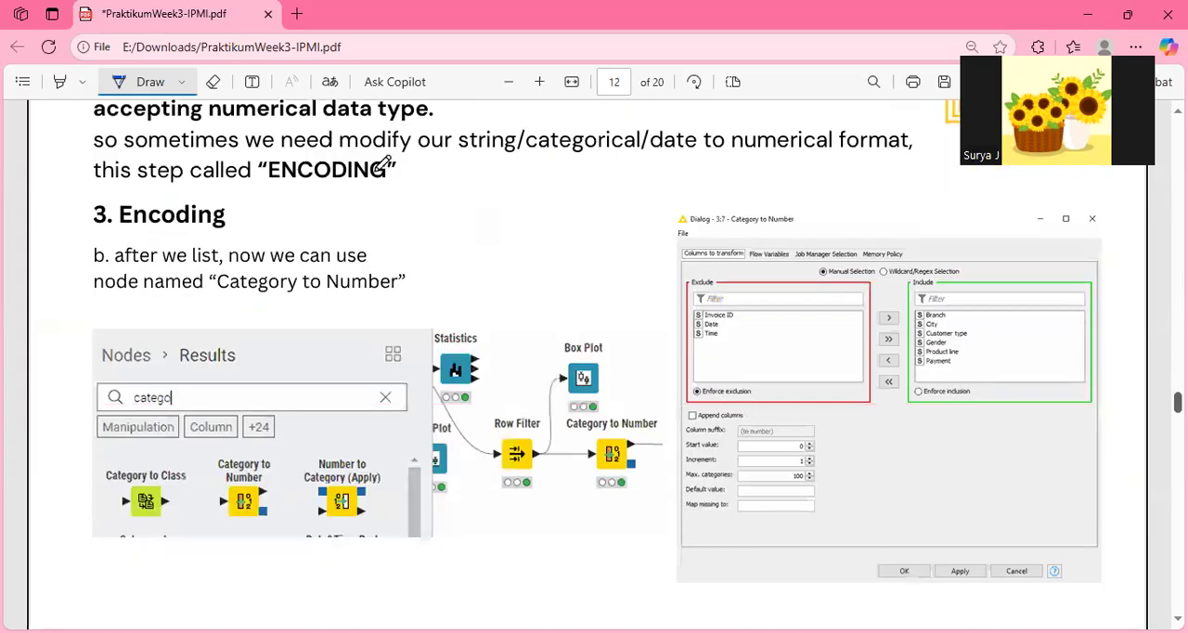
drag(131, 298, 367, 295)
mouse_move(228, 452)
mouse_down()
mouse_move(197, 475)
mouse_move(217, 509)
mouse_move(266, 514)
mouse_move(277, 464)
mouse_move(215, 455)
mouse_up()
mouse_move(615, 408)
mouse_down()
mouse_move(572, 437)
mouse_move(614, 481)
mouse_move(655, 433)
mouse_move(638, 408)
mouse_up()
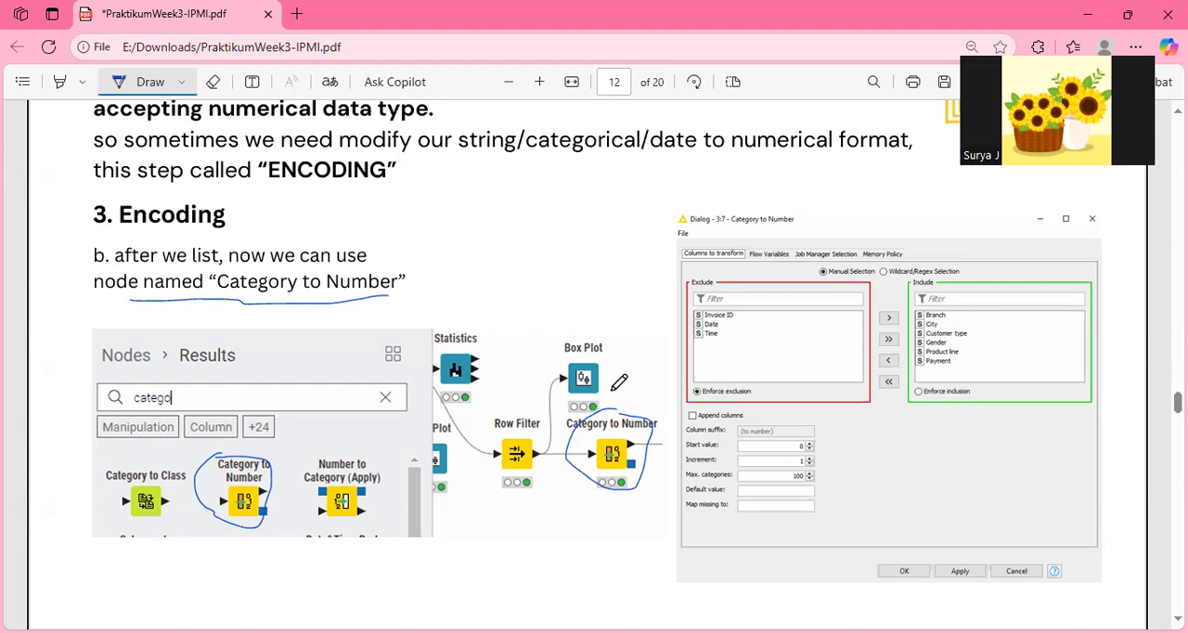
Switch to KNIME and search the node repository for "cate" to find the Category to Number node.
key(alt+Tab)
click(217, 165)
text(cate)
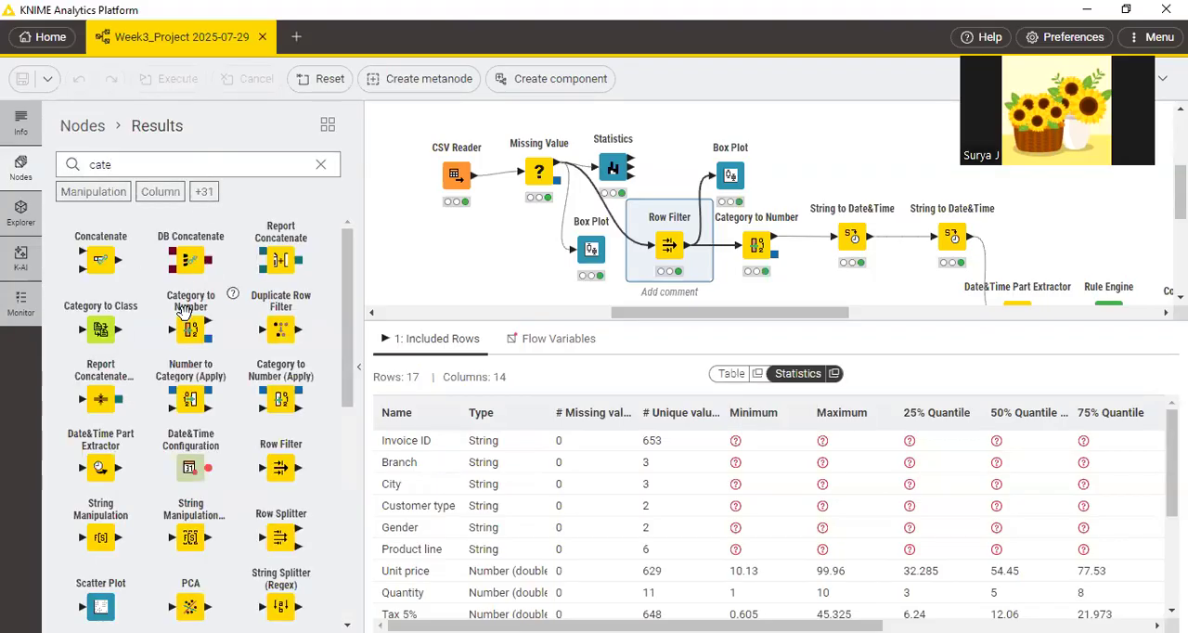
Check the processed data of the Category to Number node after Row Filter, and open its configuration to examine the columns to transform.
mouse_move(689, 254)
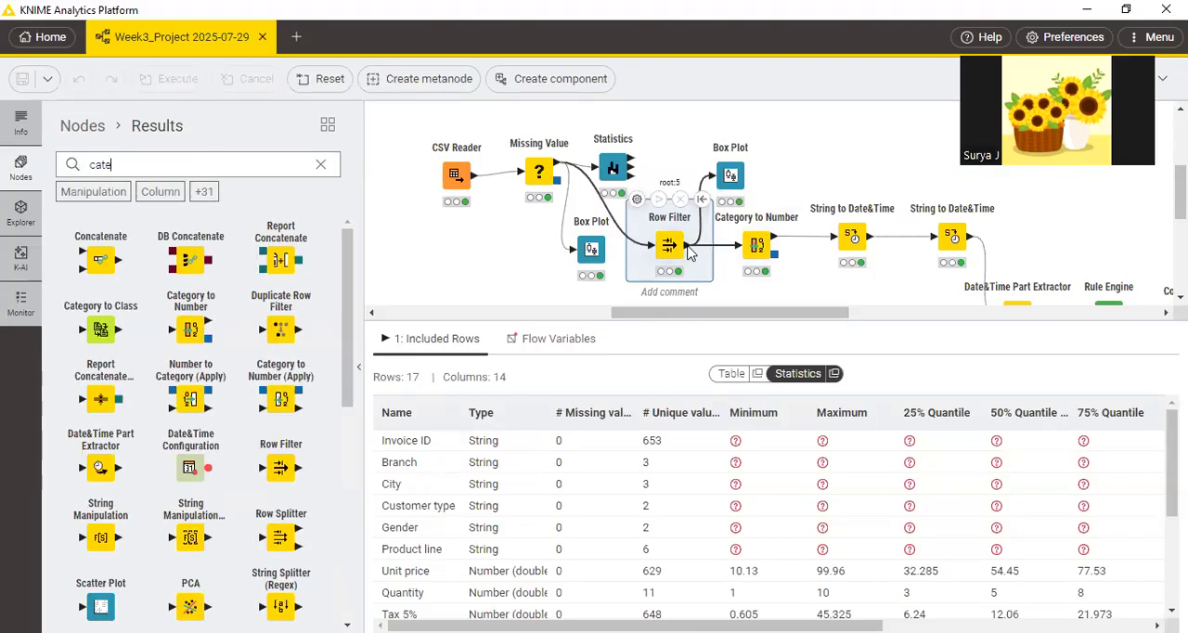
click(754, 244)
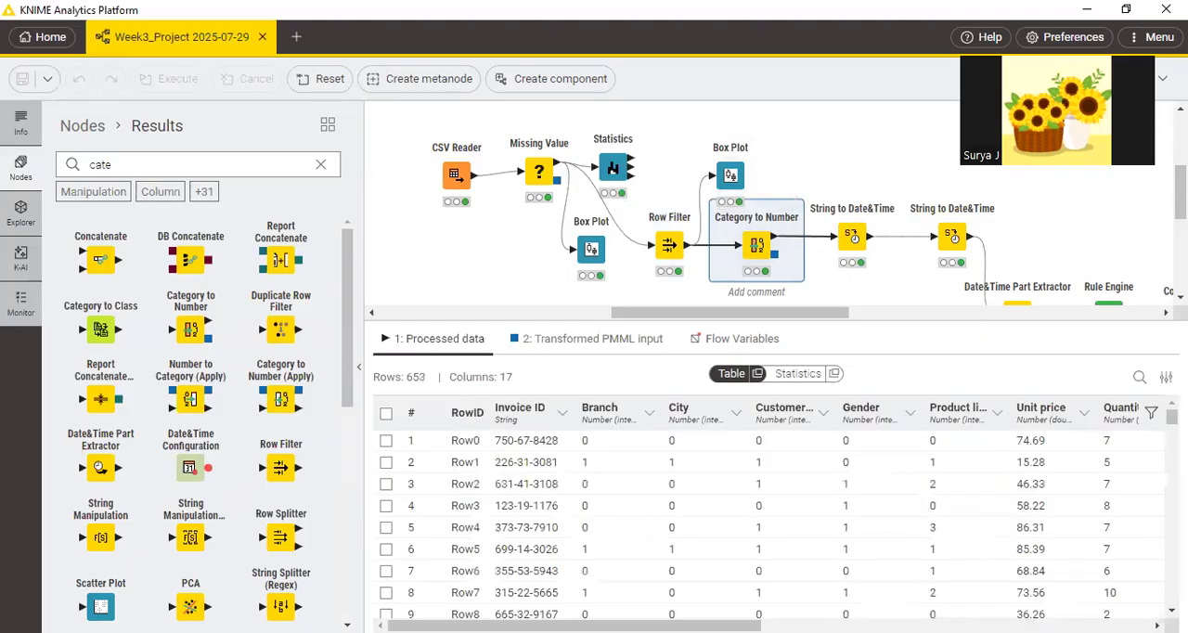
double_click(724, 204)
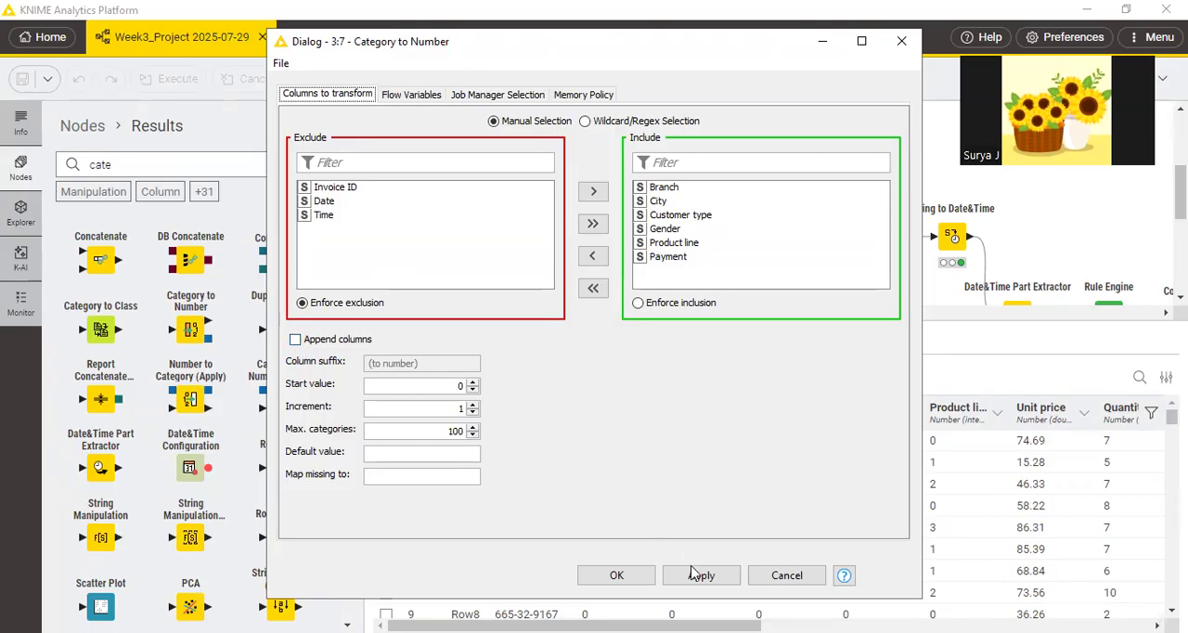
Close the Category to Number configuration and compare the Row Filter output with the Category to Number processed data.
click(617, 576)
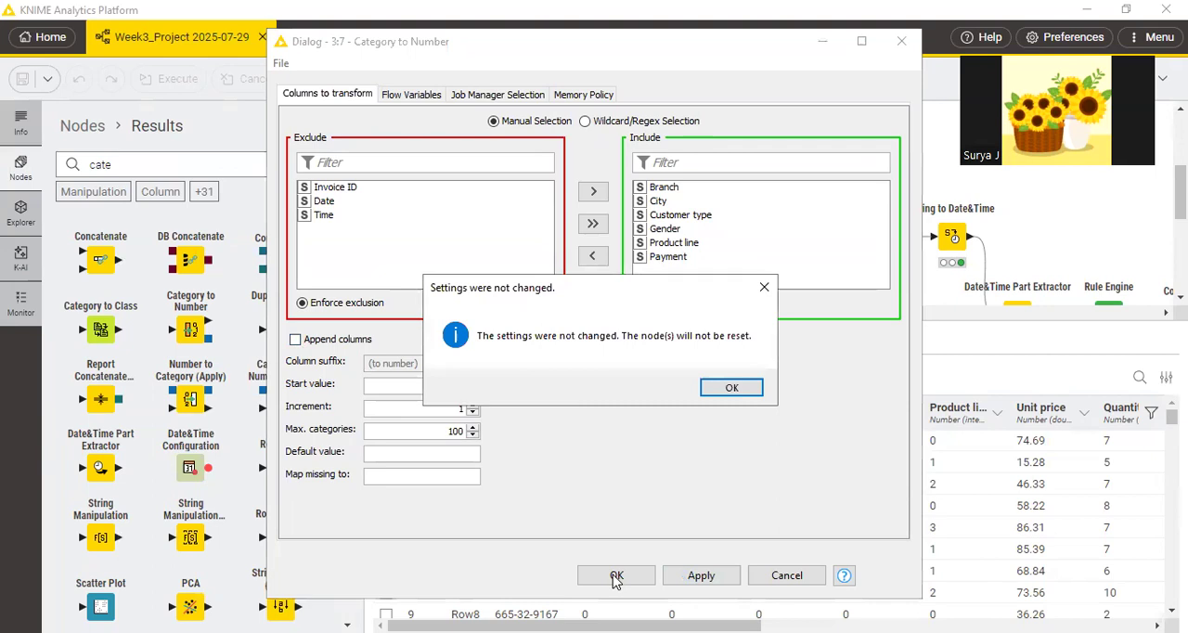
click(732, 389)
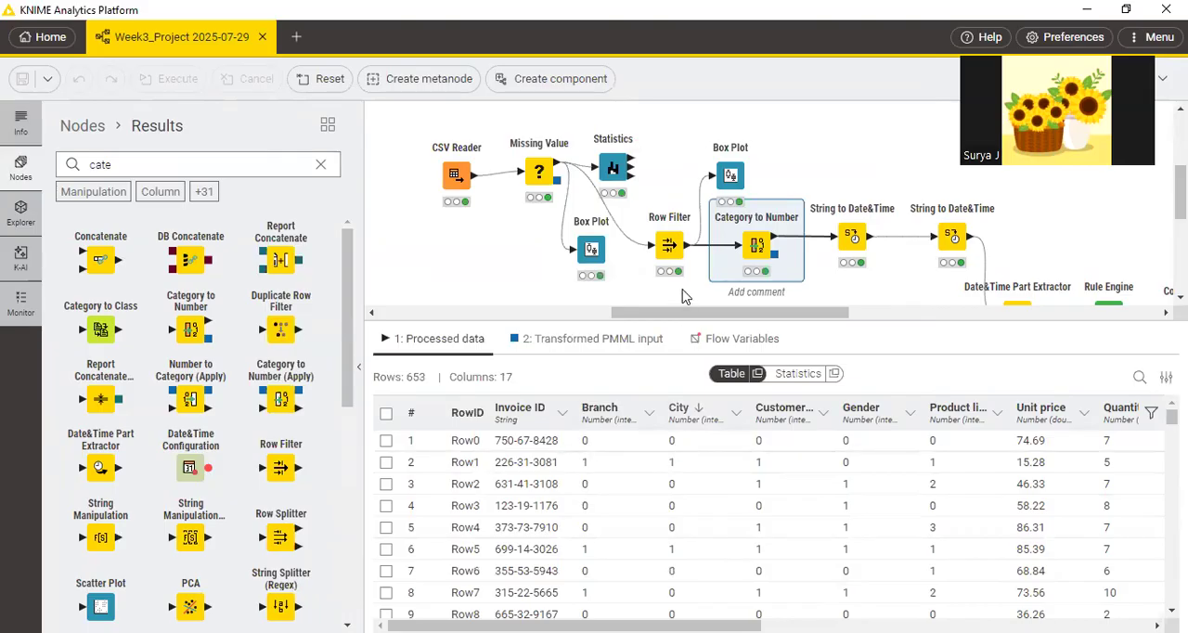
click(666, 240)
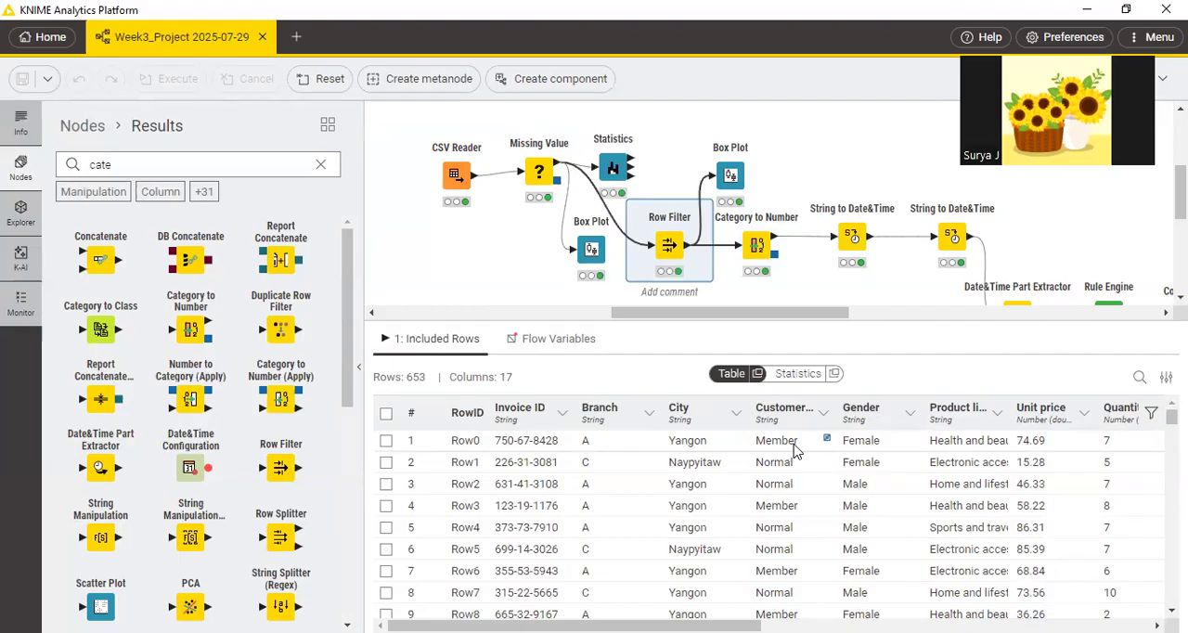
click(759, 244)
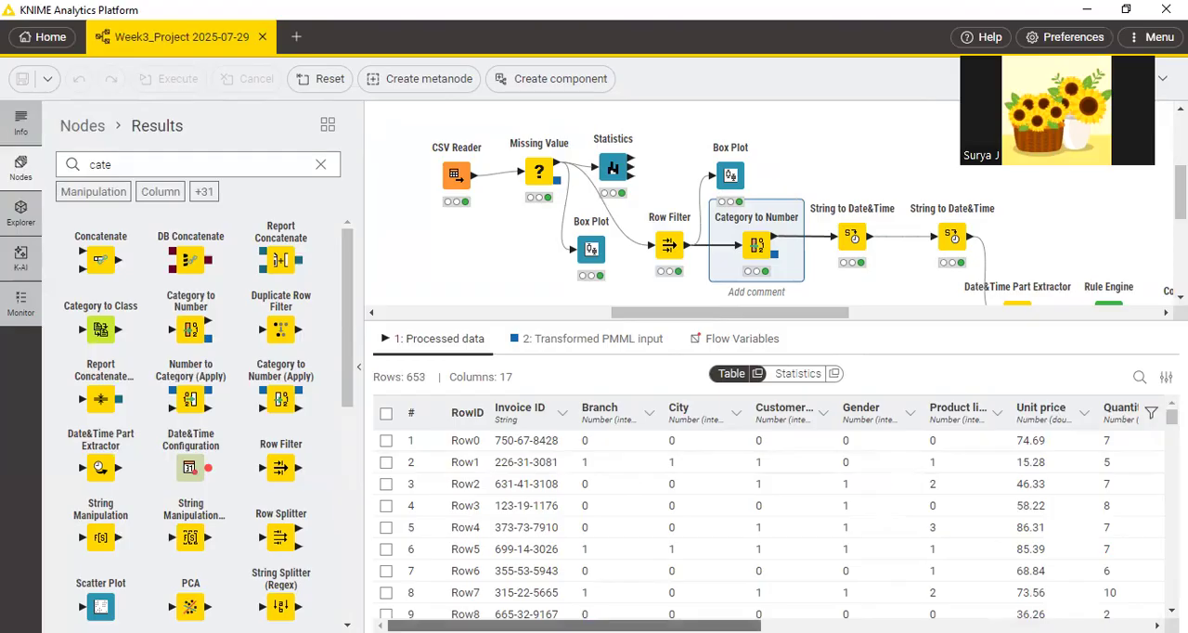
Examine the Category to Number processed data across to the Date, Time and Payment columns.
scroll(770, 520, right, 2)
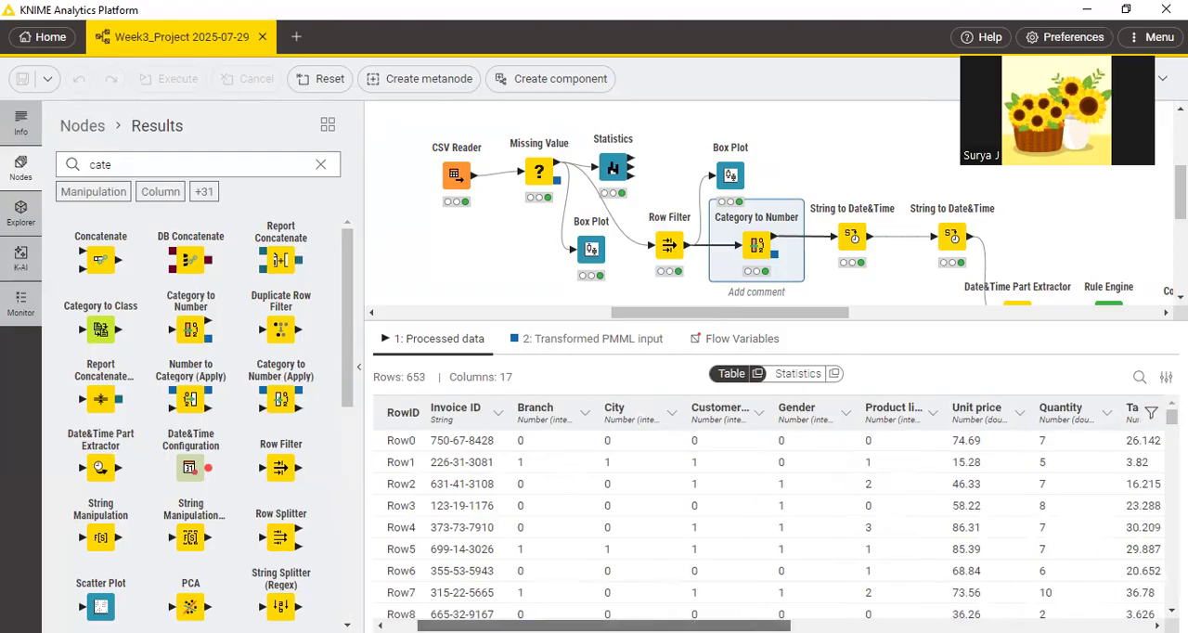
scroll(771, 520, right, 1)
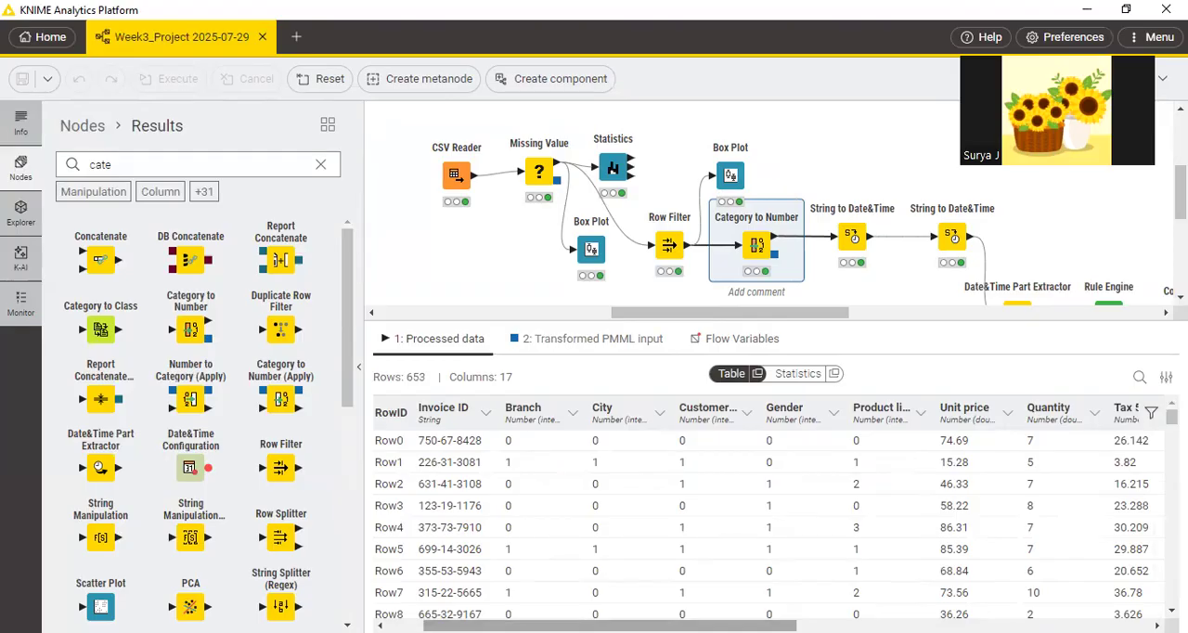
scroll(770, 520, right, 2)
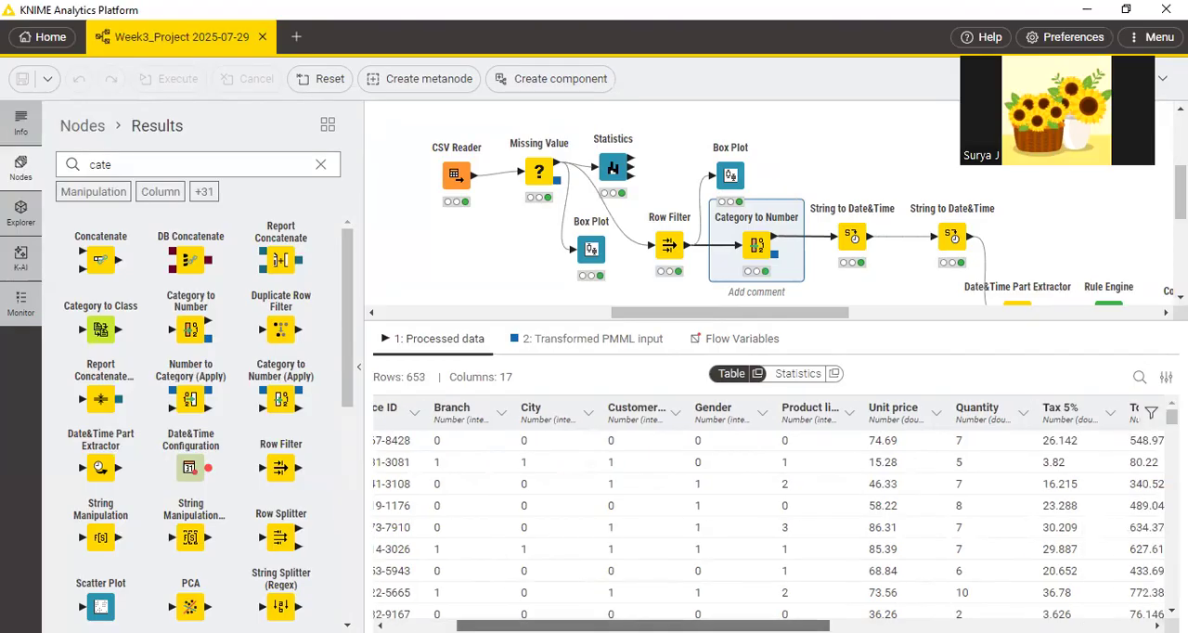
scroll(771, 520, right, 3)
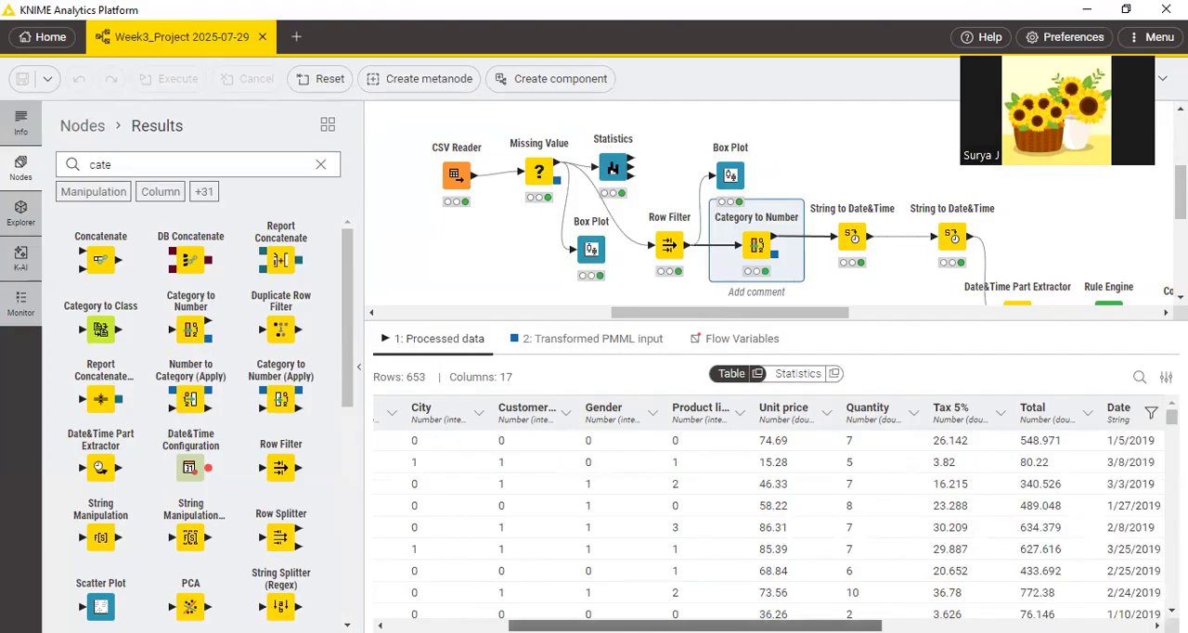
scroll(771, 520, right, 2)
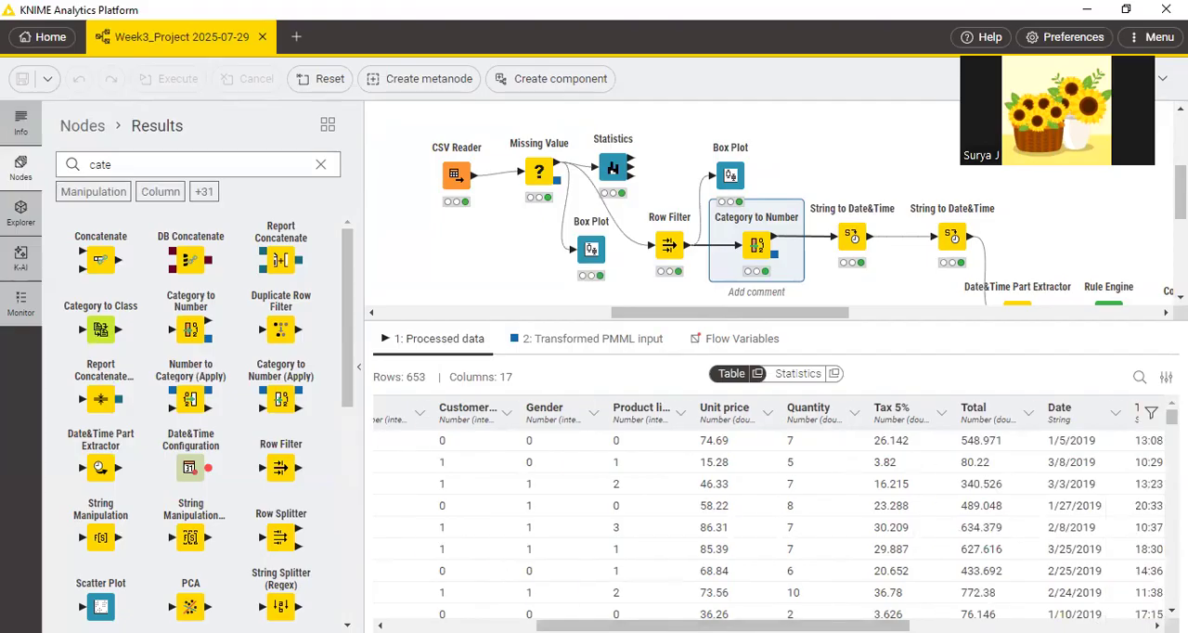
scroll(771, 520, right, 8)
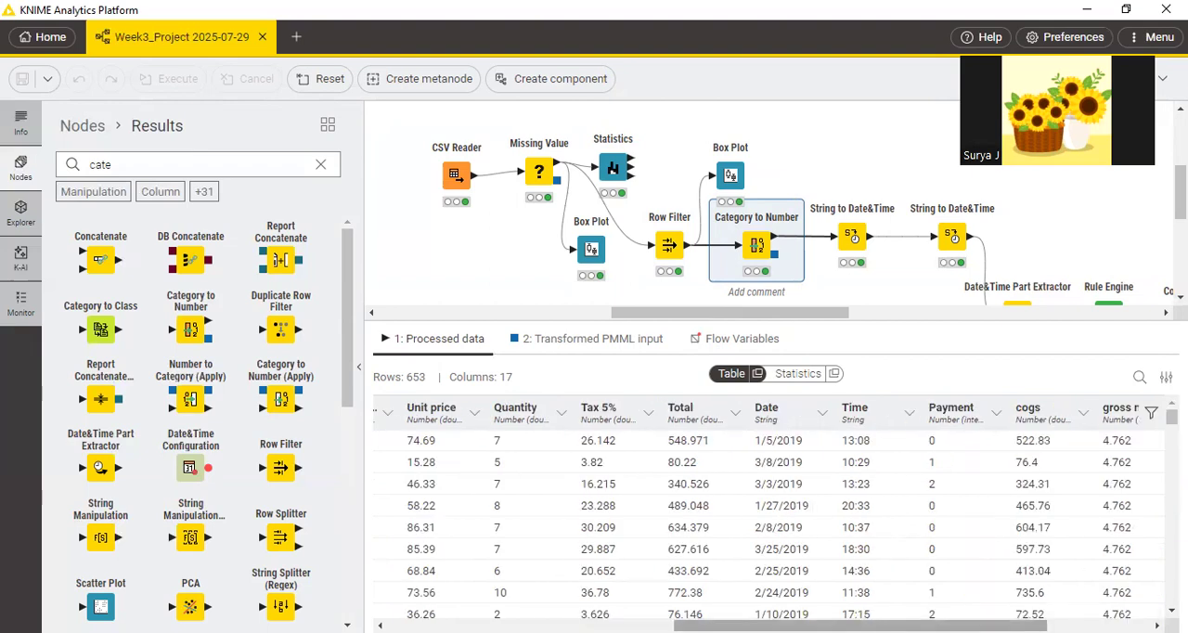
scroll(770, 520, right, 2)
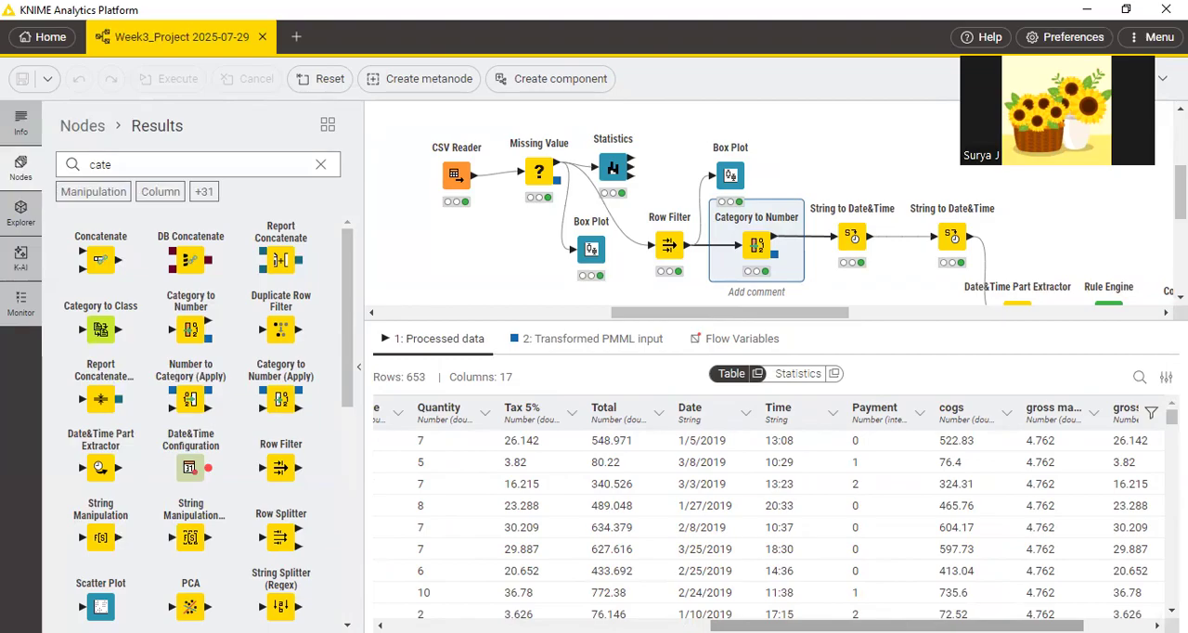
Switch to the PDF in Edge, tick "Encoding (Bonus)", "Date?" and "Time?" on page 13, and underline "separate".
key(alt+Tab)
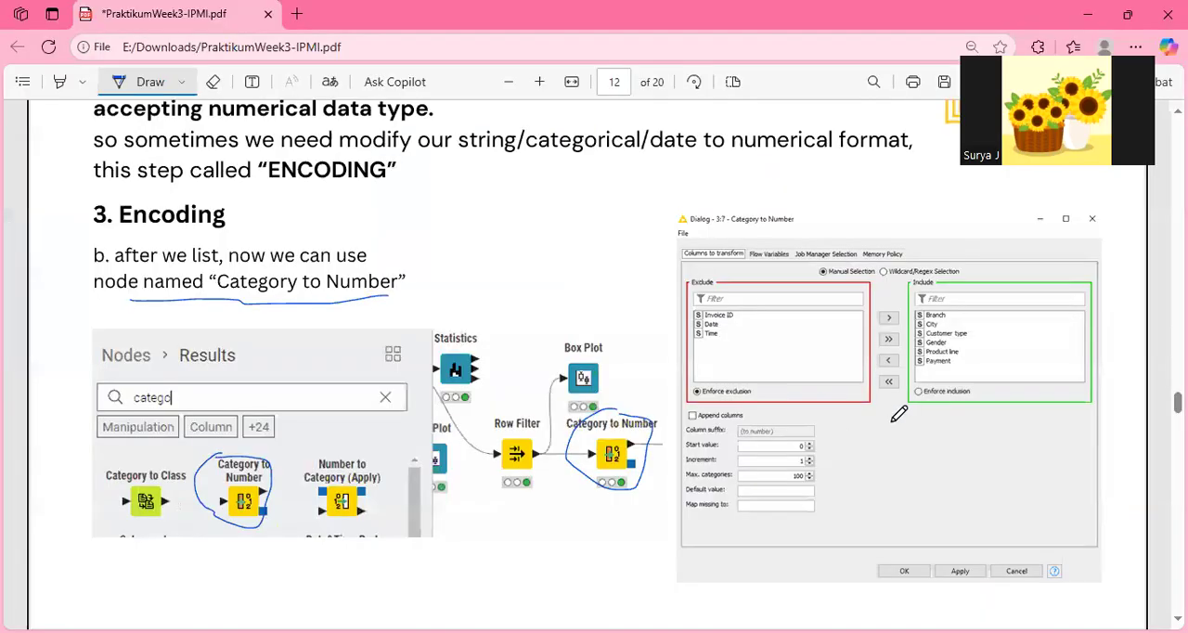
drag(832, 448, 893, 424)
scroll(893, 424, down, 1)
scroll(893, 423, down, 6)
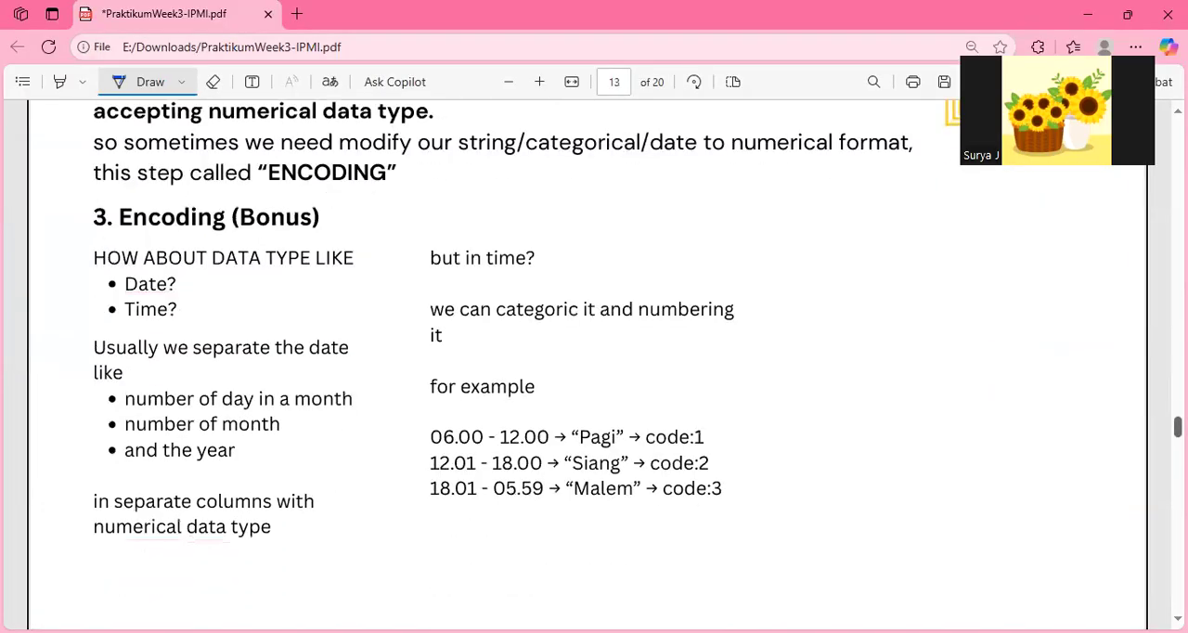
drag(305, 239, 334, 230)
drag(177, 287, 203, 300)
drag(203, 358, 247, 357)
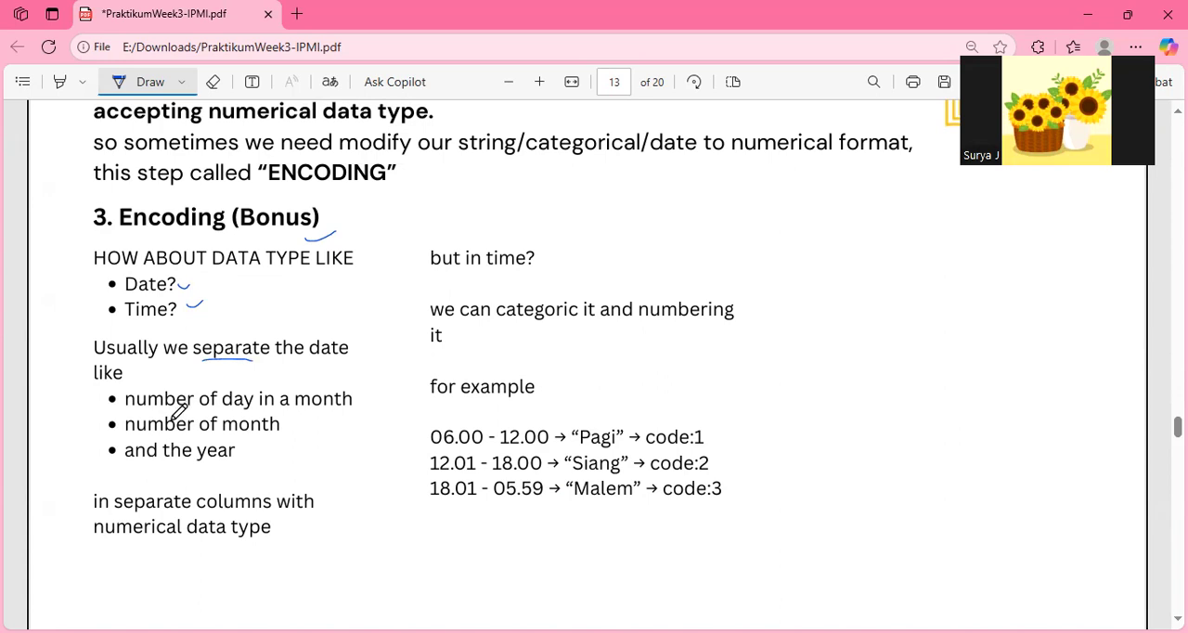
Underline "number of day in a month" and handwrite the examples 12 for day, 8, 12, 10 for month and 2012 for year.
drag(177, 411, 284, 409)
drag(363, 391, 383, 402)
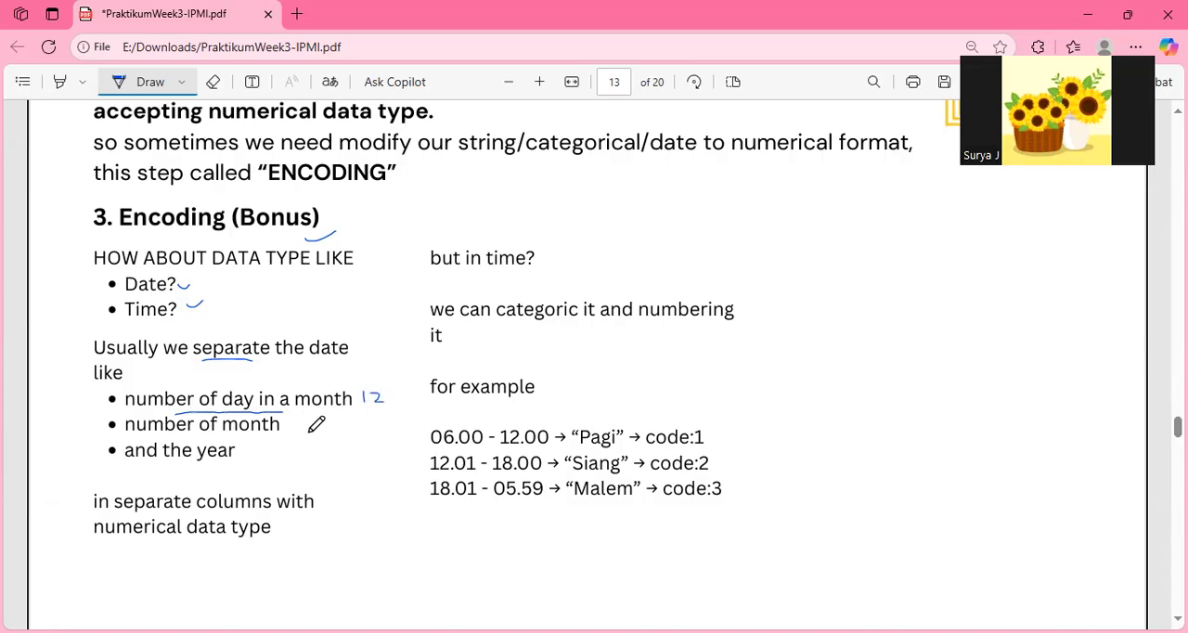
drag(293, 428, 376, 431)
drag(238, 454, 289, 448)
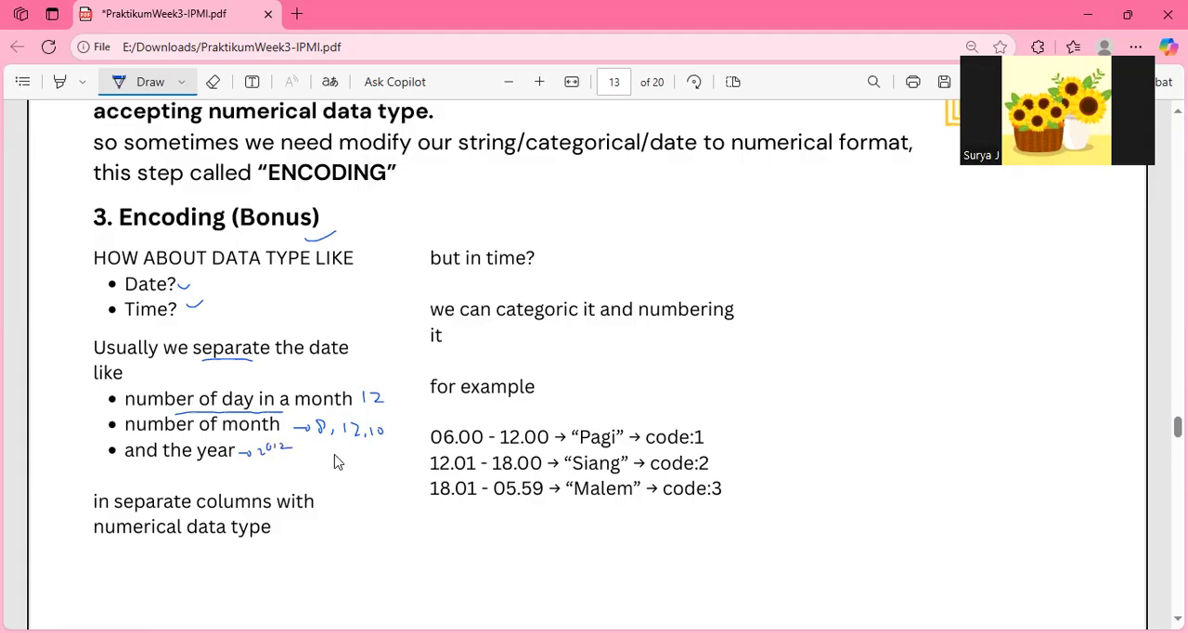
Check the Date column values in KNIME, and return to the PDF to read the String to Date&Time instructions on page 14.
key(alt+Tab)
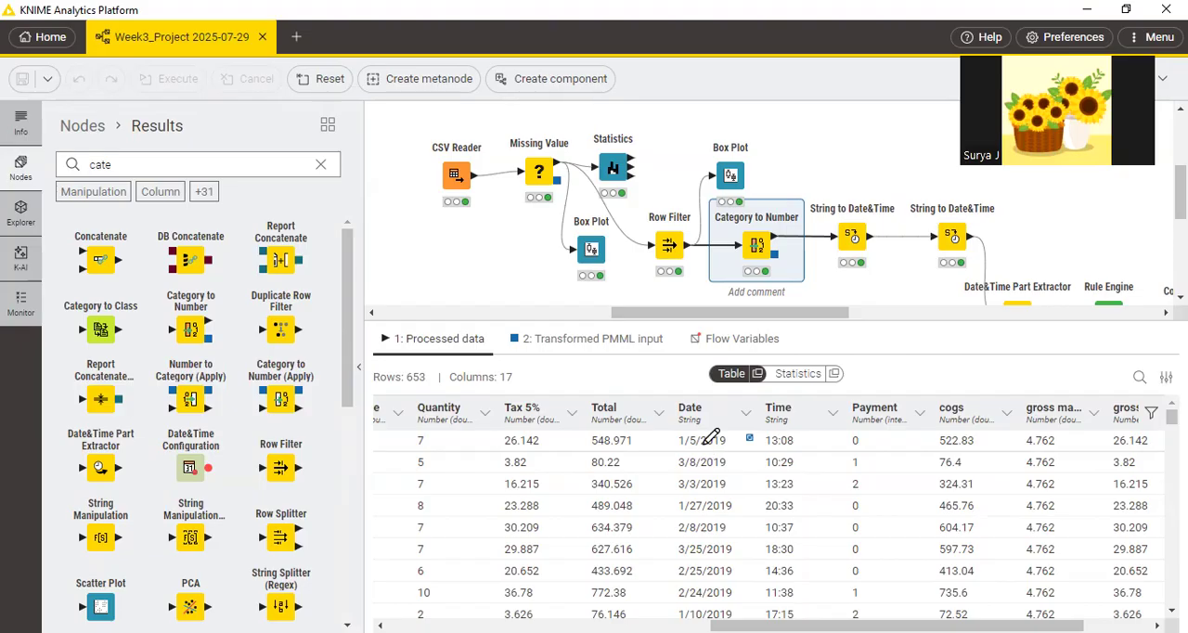
key(alt+Tab)
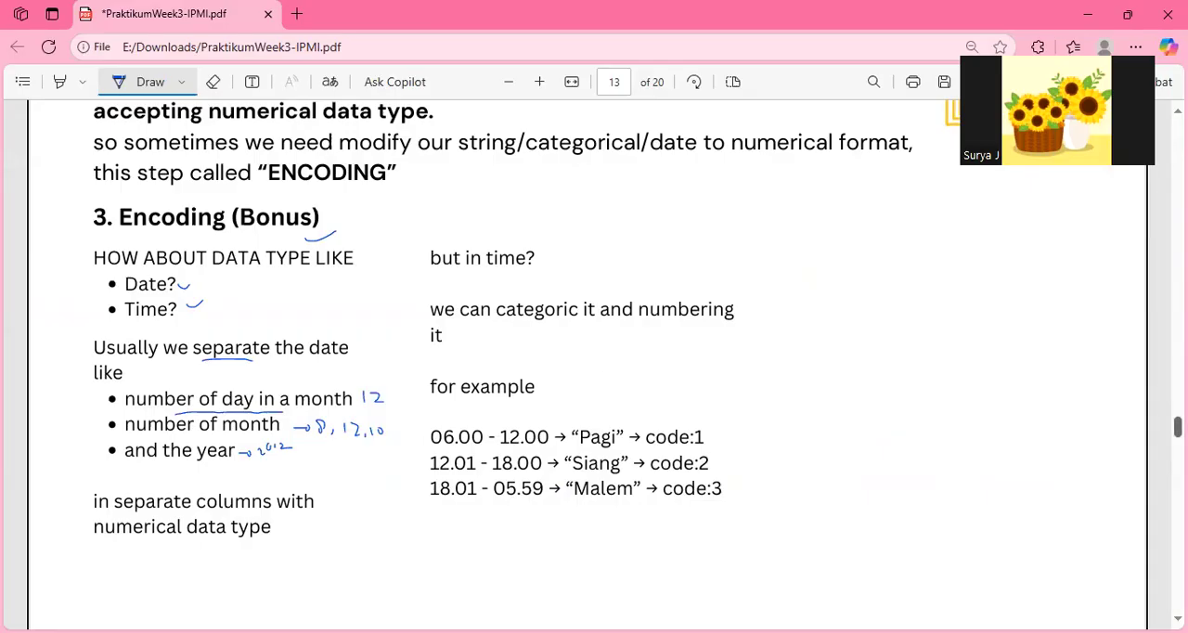
scroll(588, 364, down, 8)
scroll(588, 364, up, 4)
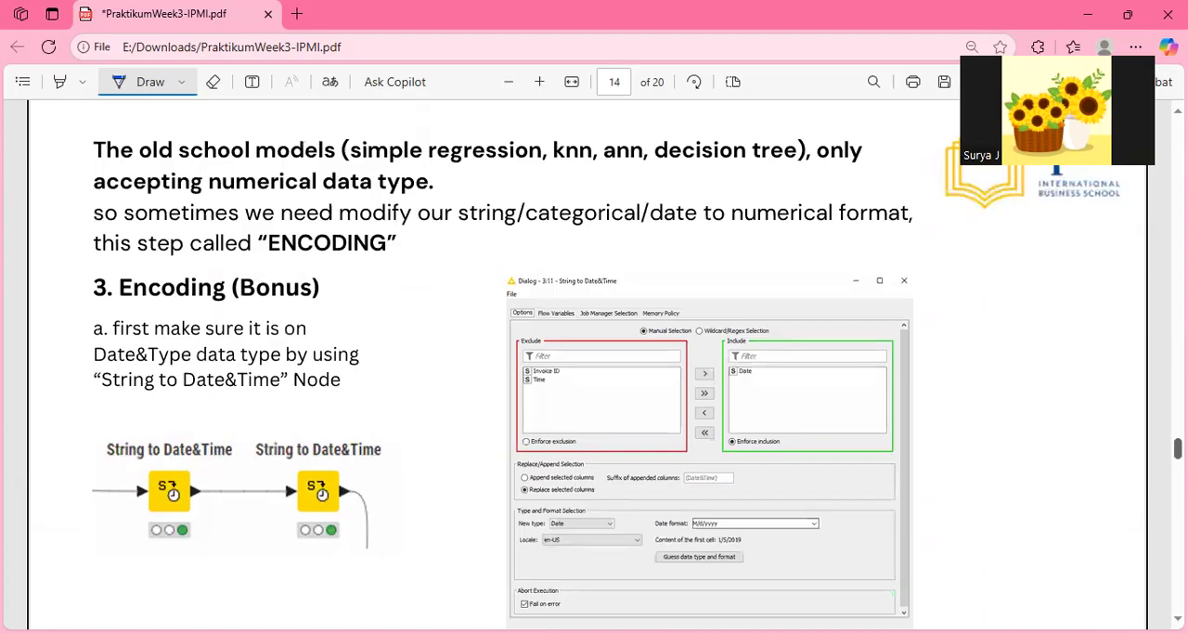
scroll(495, 524, down, 3)
scroll(495, 523, up, 1)
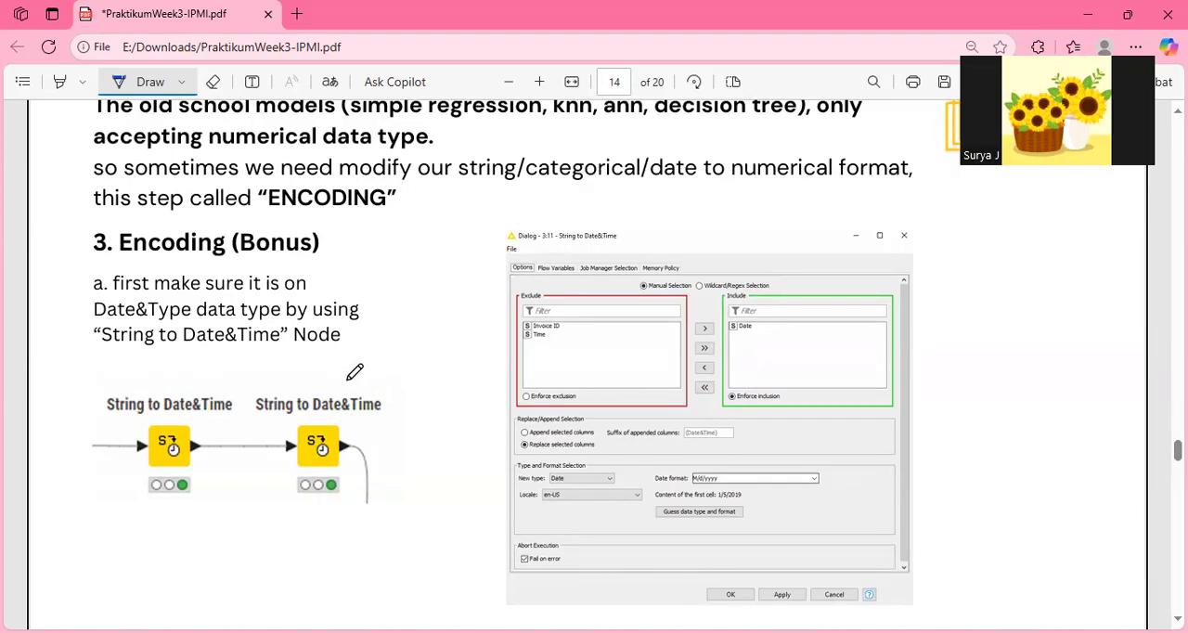
Locate the first String to Date&Time node in KNIME, and circle that node and underline its name on PDF page 14.
key(alt+Tab)
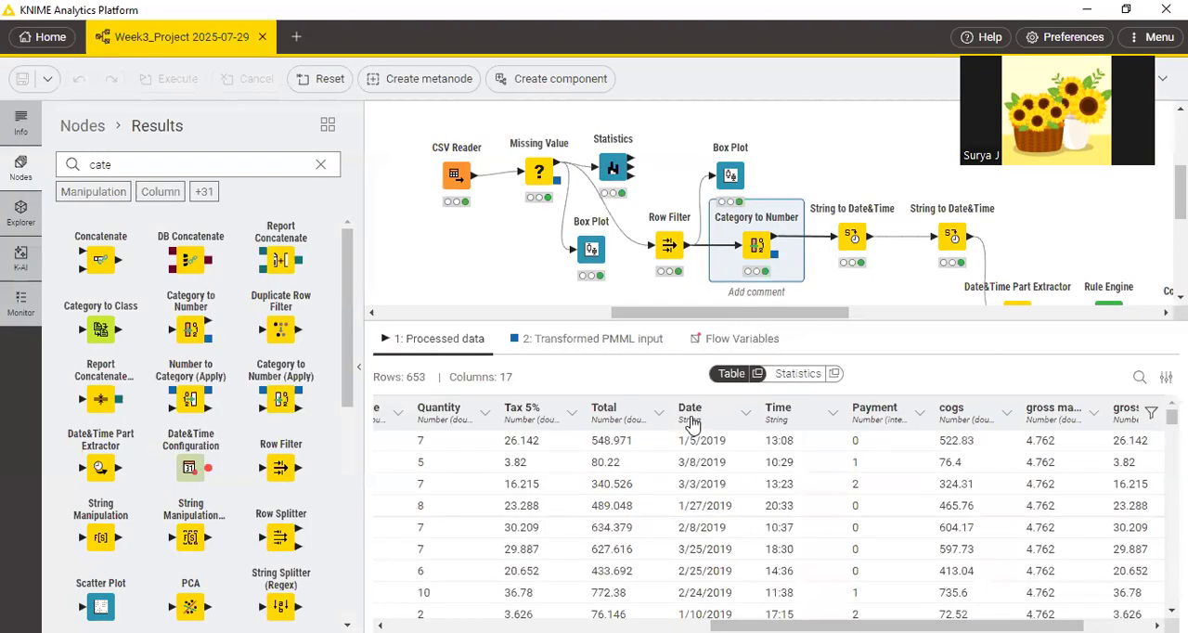
mouse_move(854, 235)
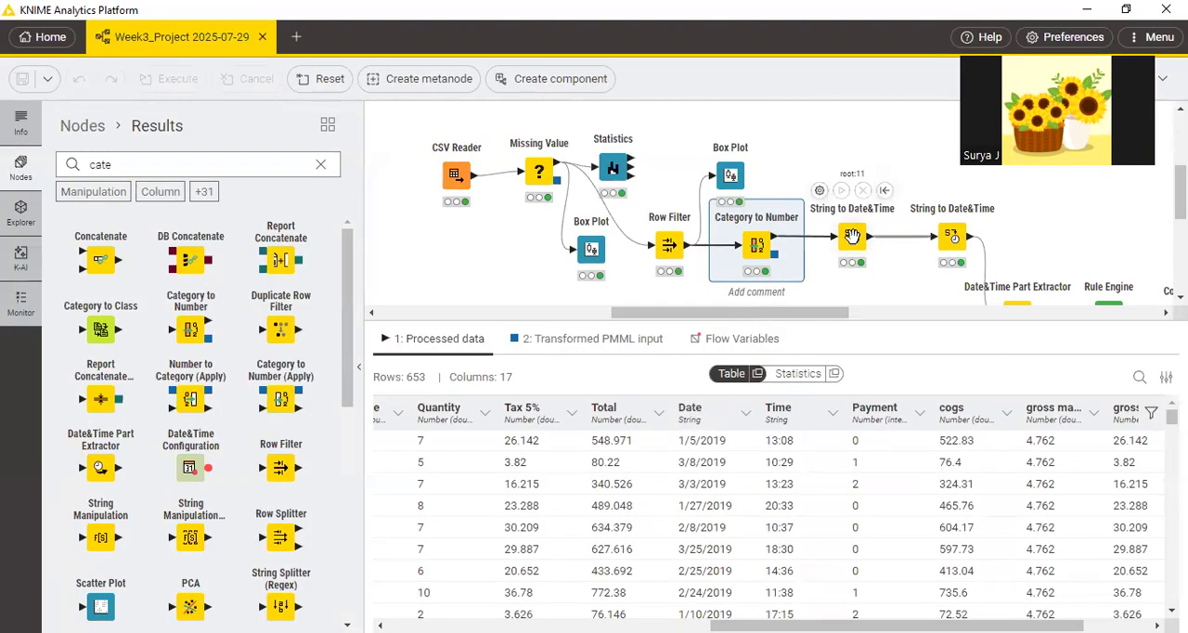
key(alt+Tab)
mouse_move(108, 362)
mouse_down()
mouse_move(93, 455)
mouse_move(152, 511)
mouse_up()
mouse_move(209, 475)
mouse_down()
mouse_move(249, 413)
mouse_move(138, 379)
mouse_move(123, 388)
mouse_move(177, 356)
mouse_move(252, 352)
mouse_up()
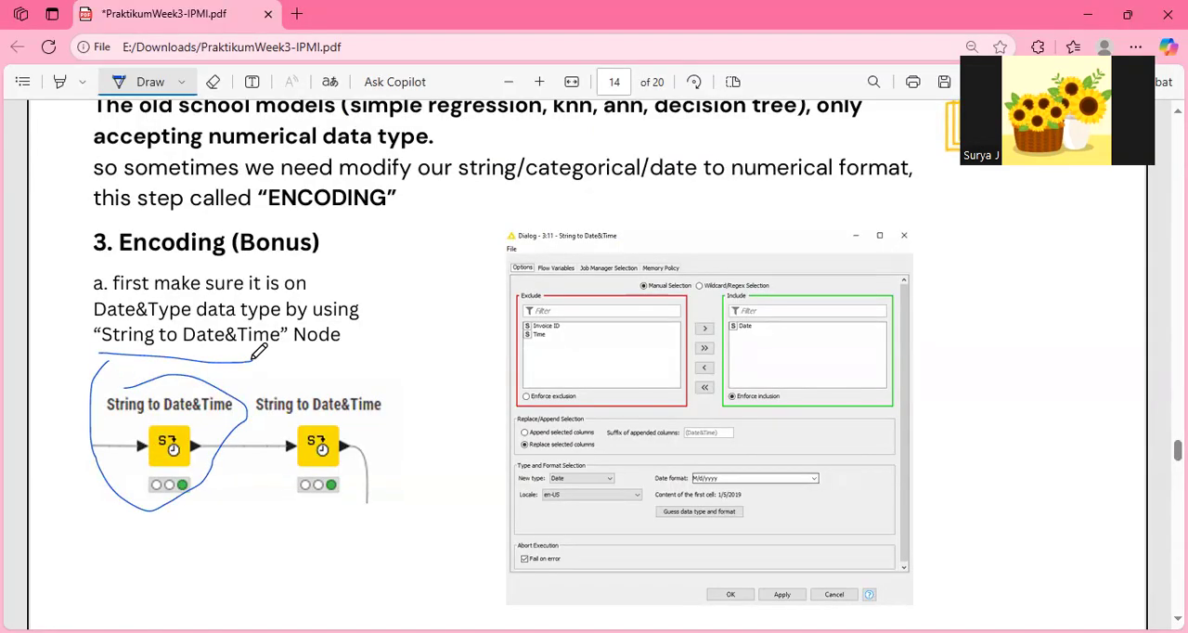
Switch to KNIME, open the first String to Date&Time node's configuration, and review the available date formats, keeping M/d/yyyy.
key(alt+Tab)
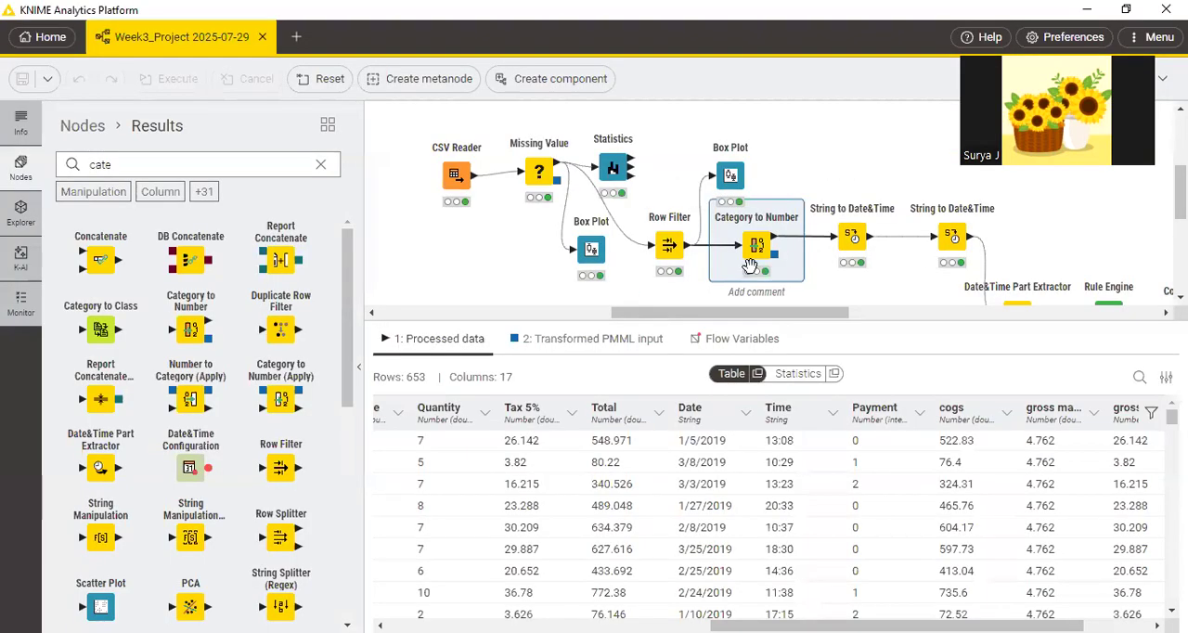
click(850, 240)
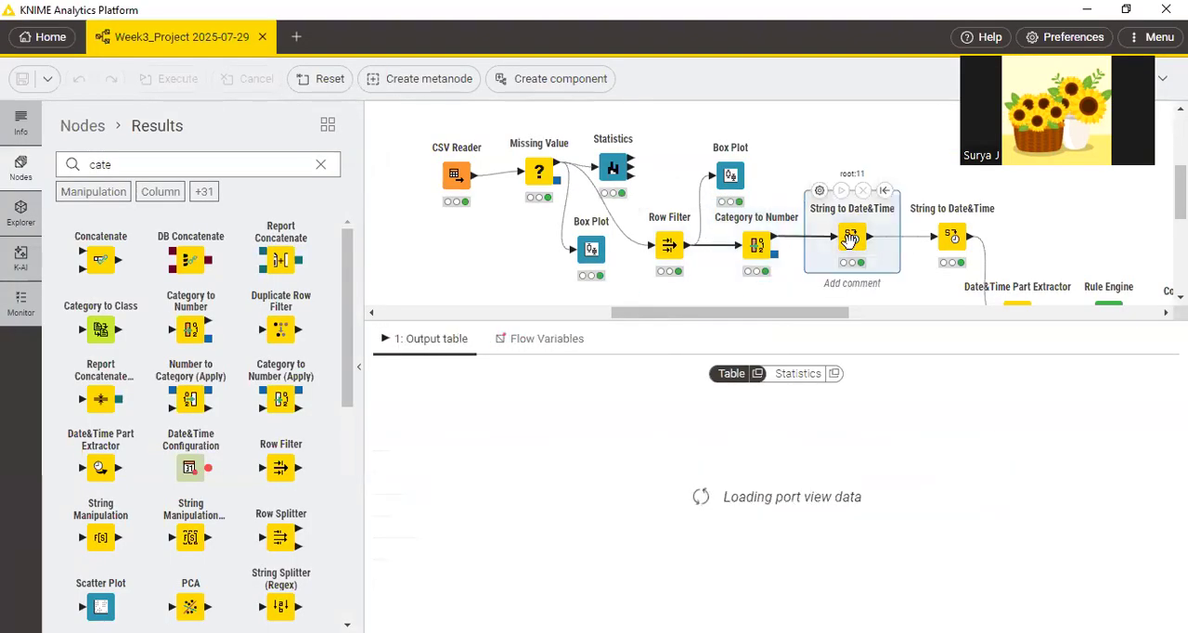
click(819, 191)
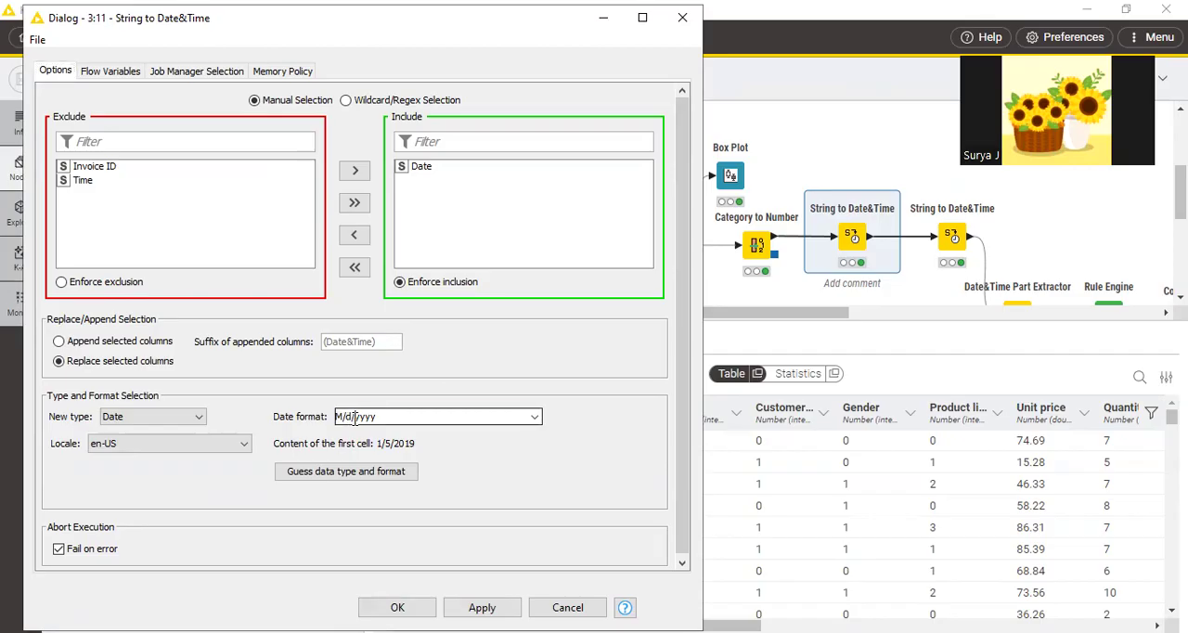
click(535, 417)
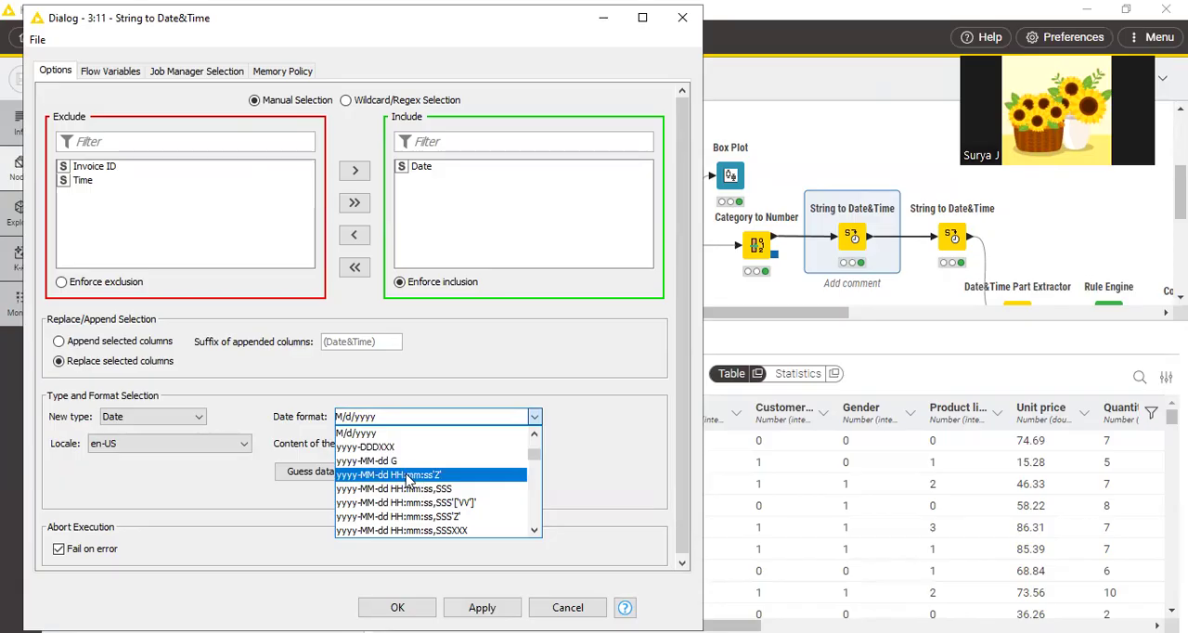
click(425, 397)
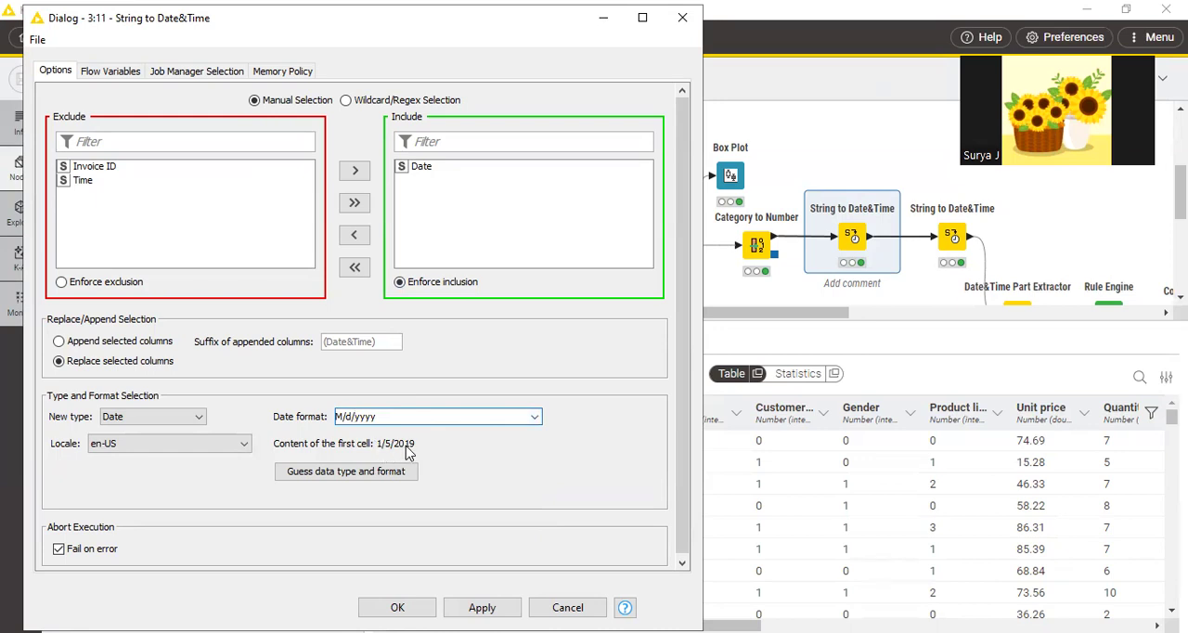
Review the new type and append-or-replace options, keep Date and Replace selected columns, and apply and close the configuration.
click(189, 424)
click(186, 430)
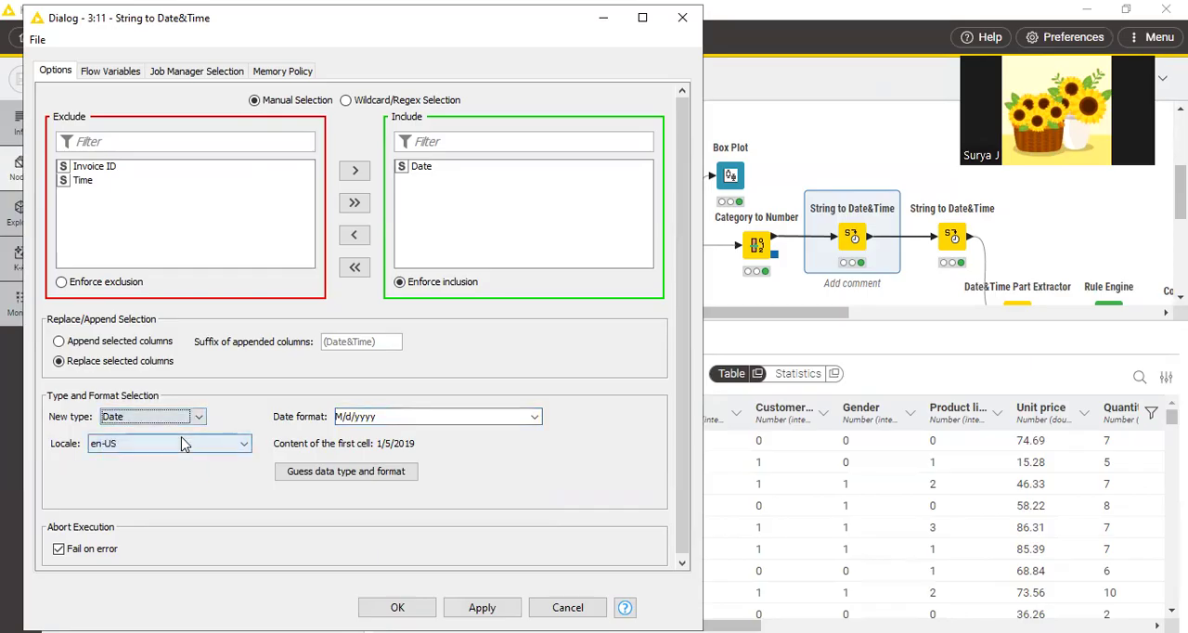
click(147, 346)
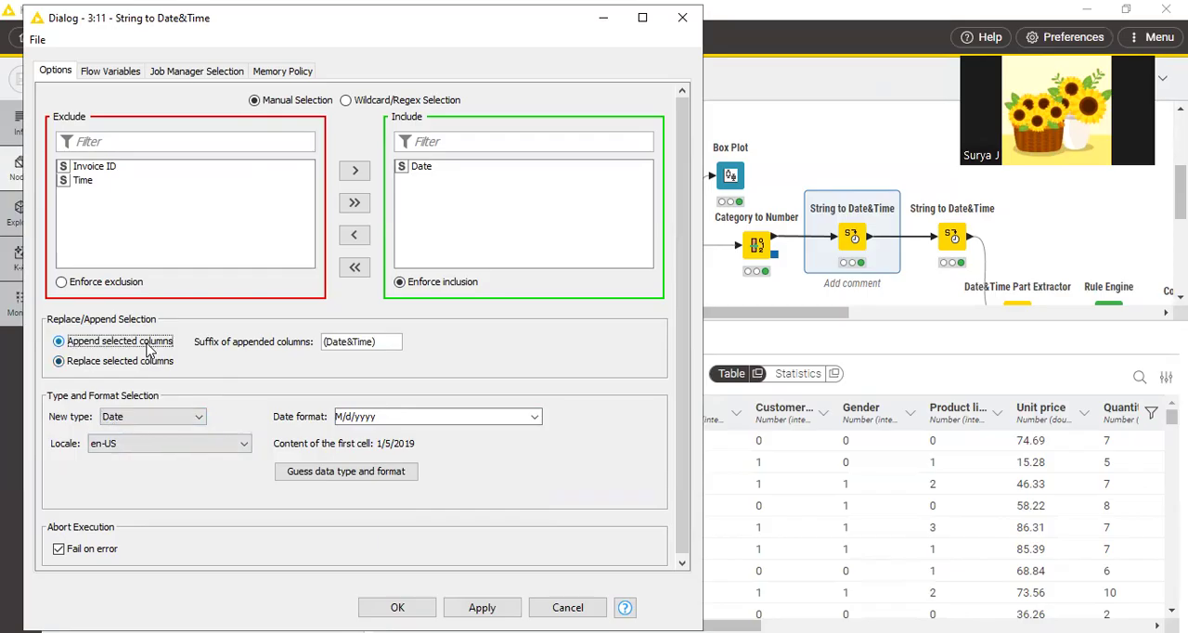
click(146, 367)
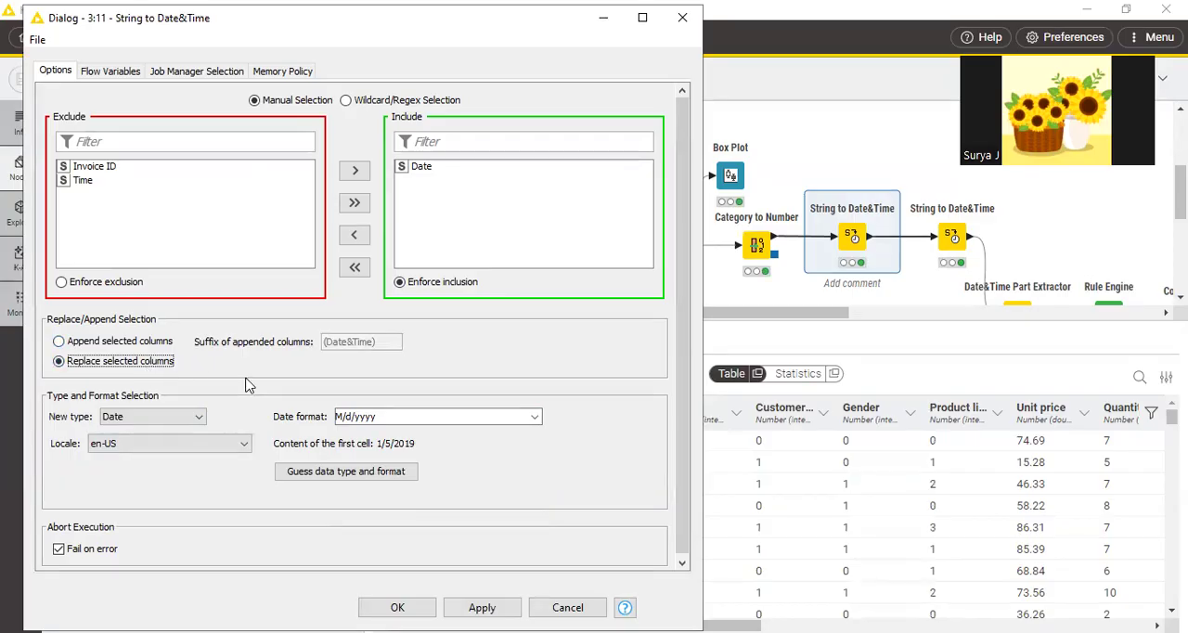
click(482, 607)
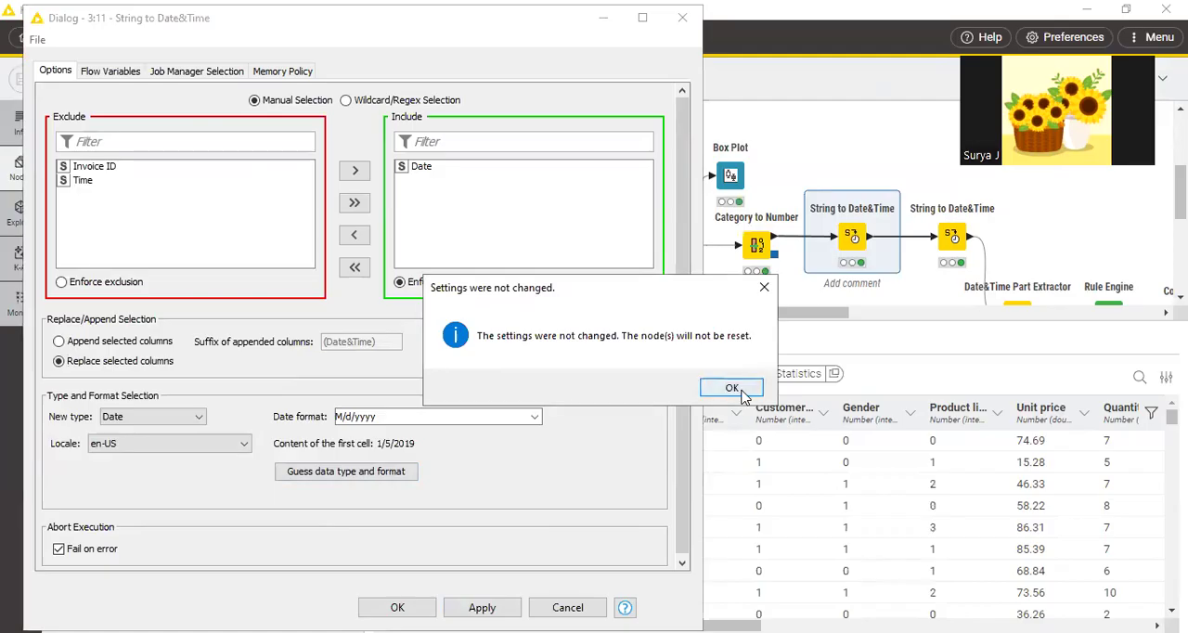
click(732, 388)
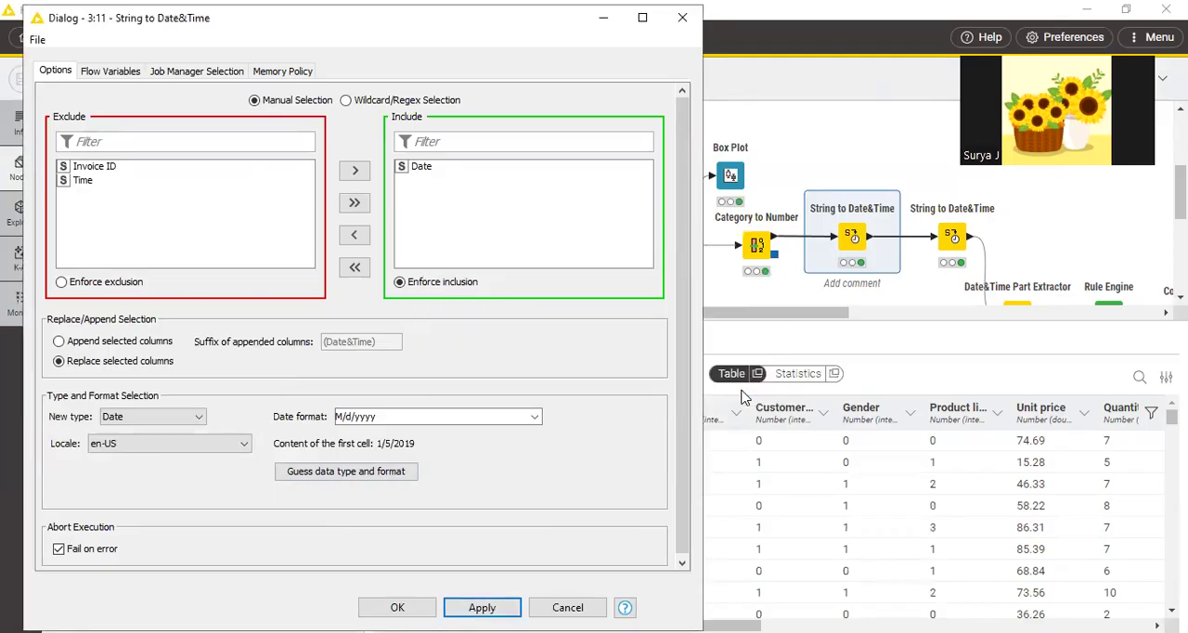
drag(549, 26, 430, 207)
click(562, 201)
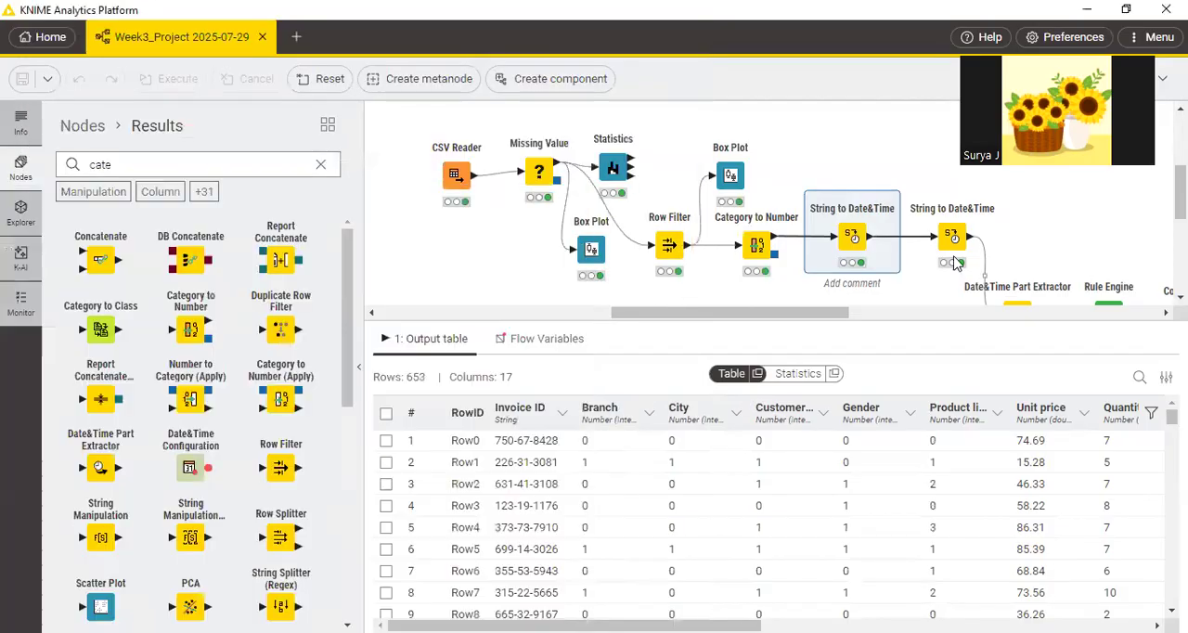
Open the second String to Date&Time node's configuration, review its Time column, Time type and HH:mm format, apply the settings and close it.
click(952, 237)
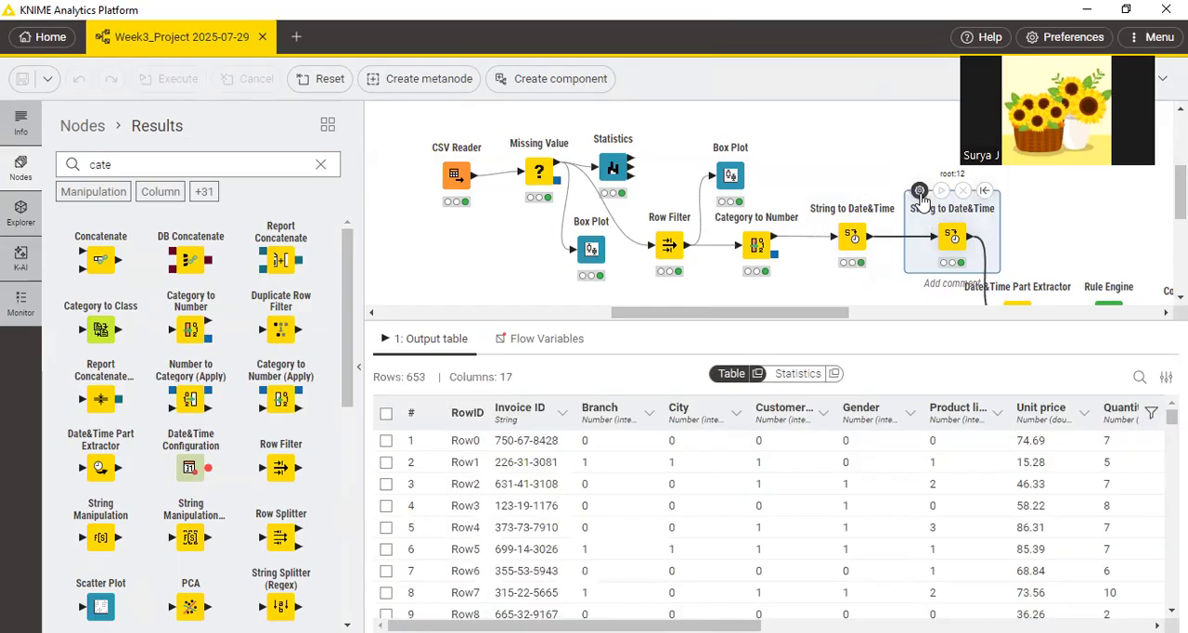
double_click(931, 231)
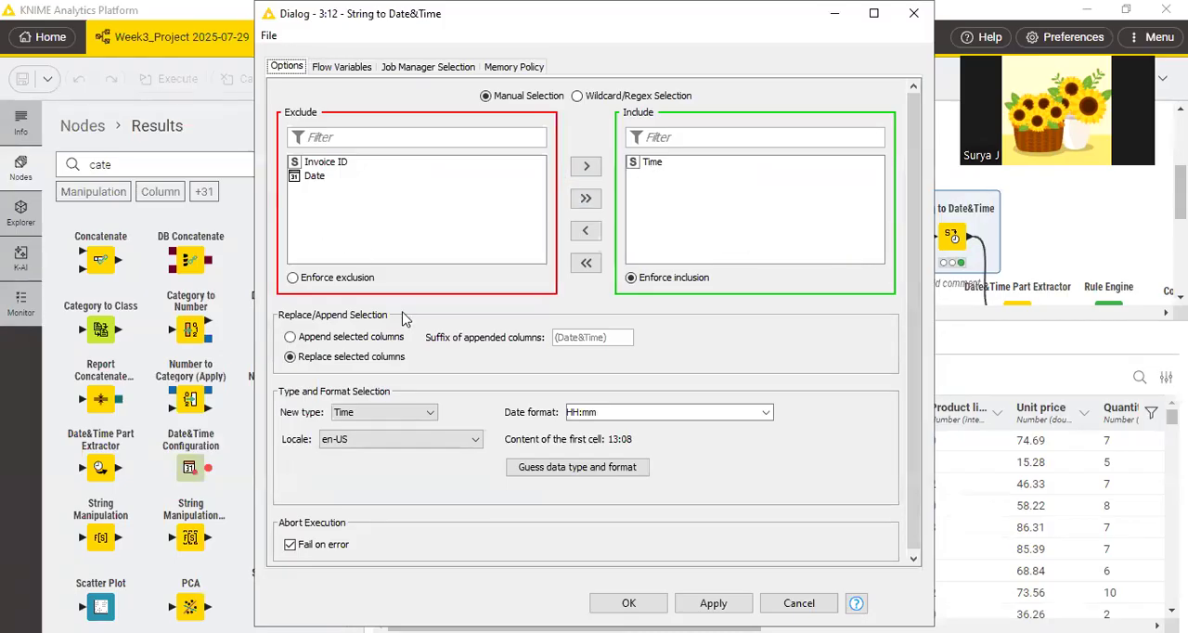
click(599, 411)
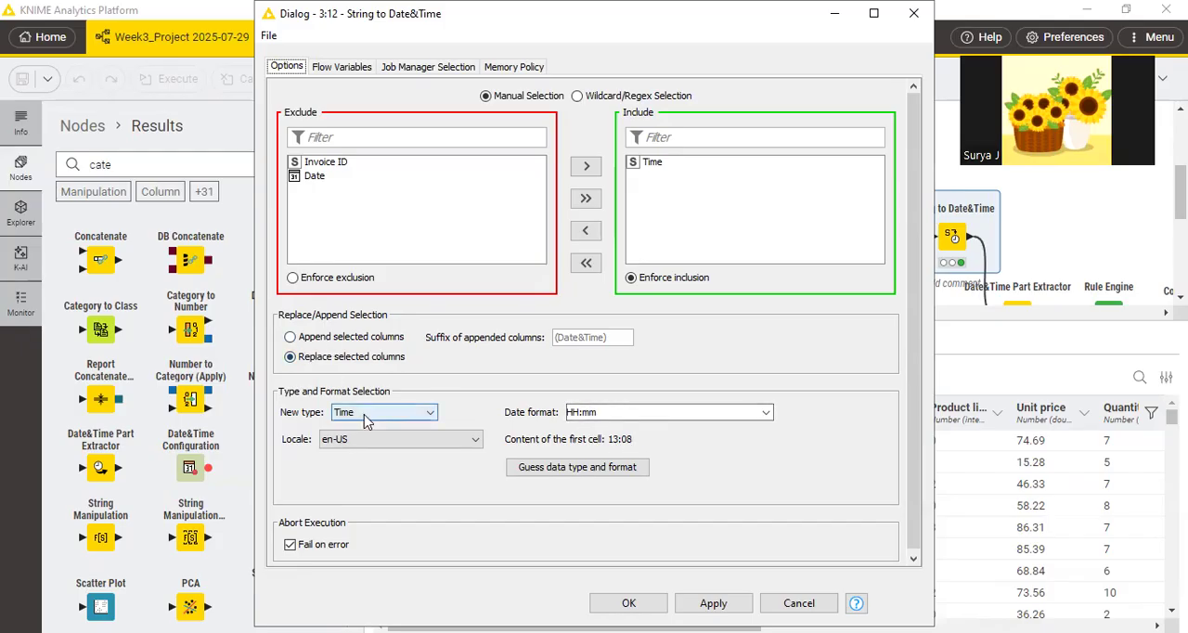
click(710, 603)
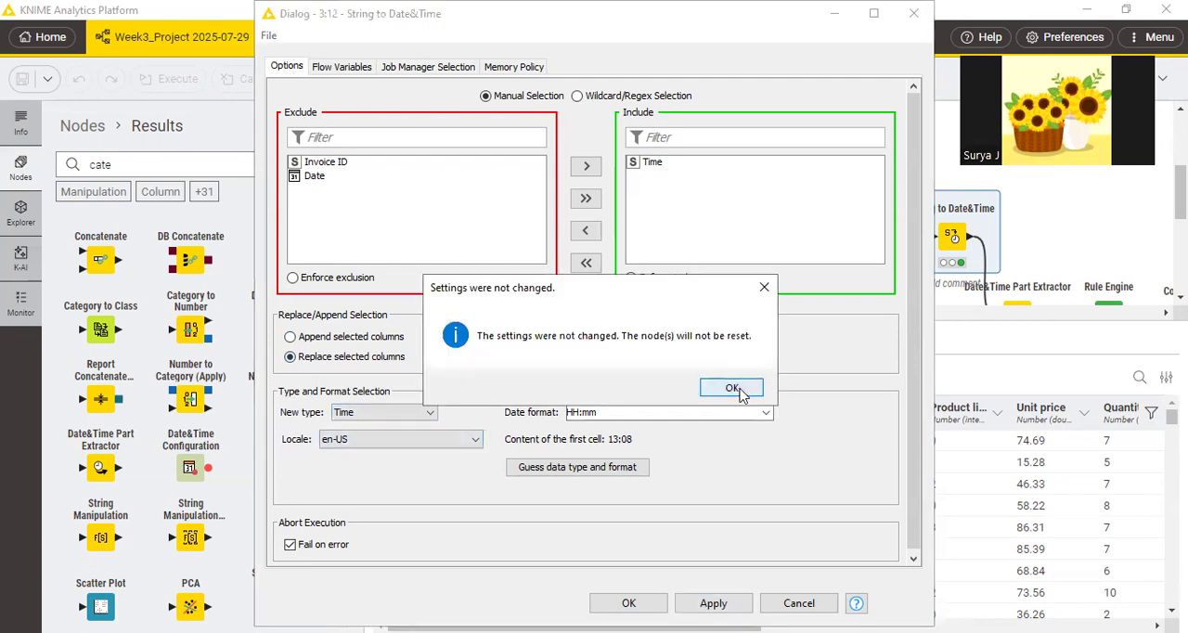
click(732, 389)
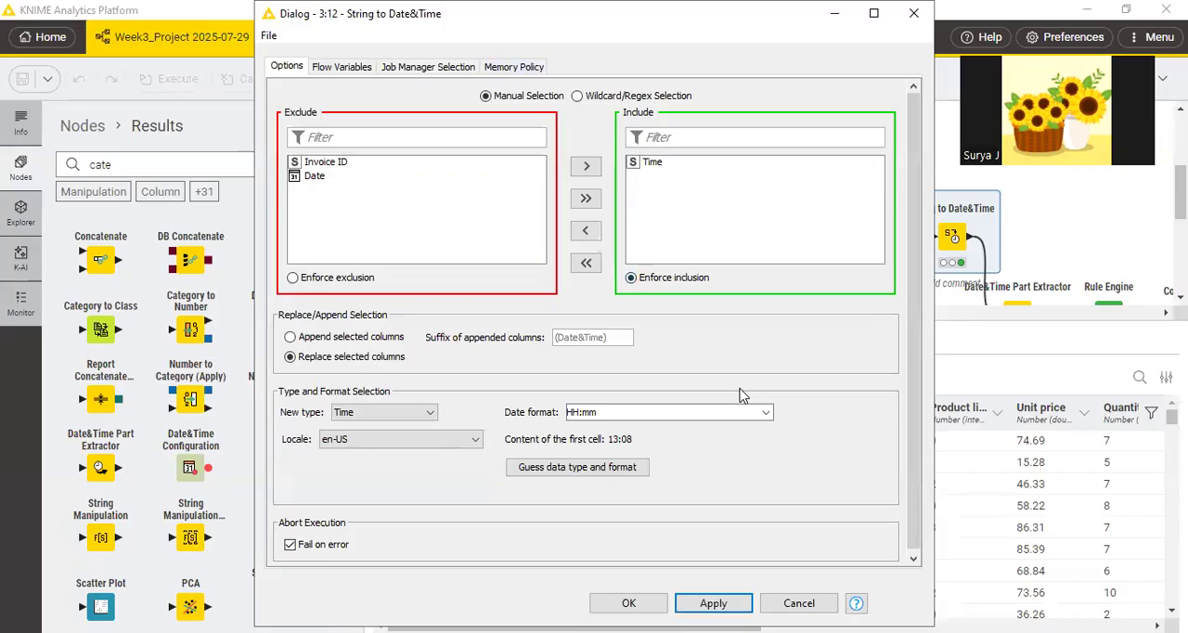
drag(575, 14, 482, 46)
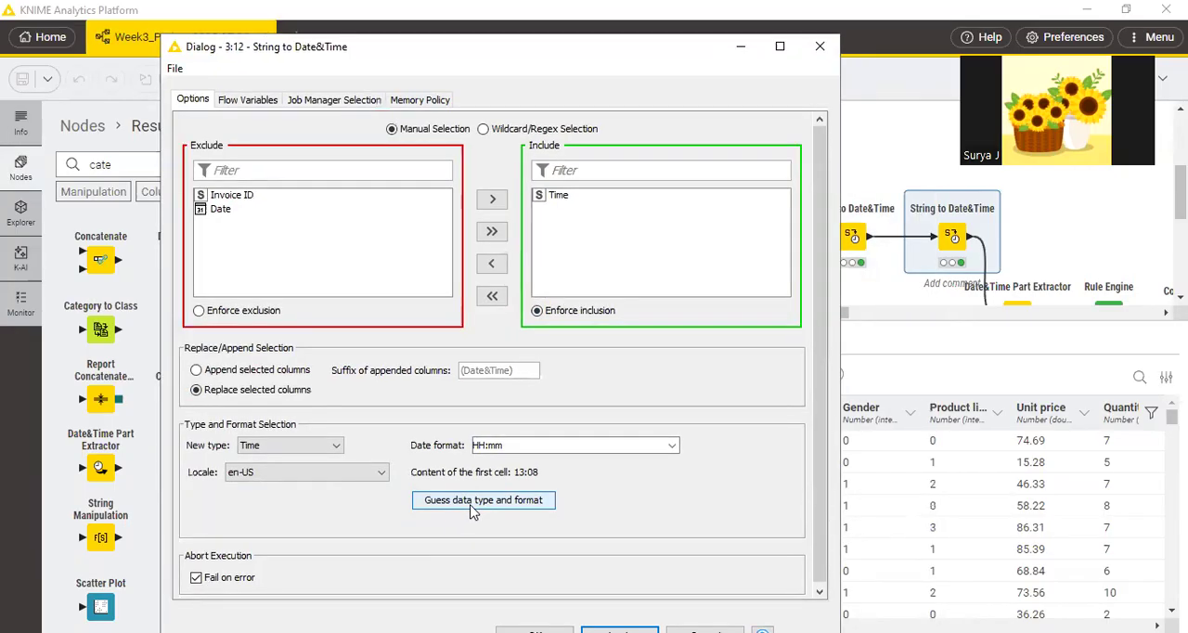
click(473, 513)
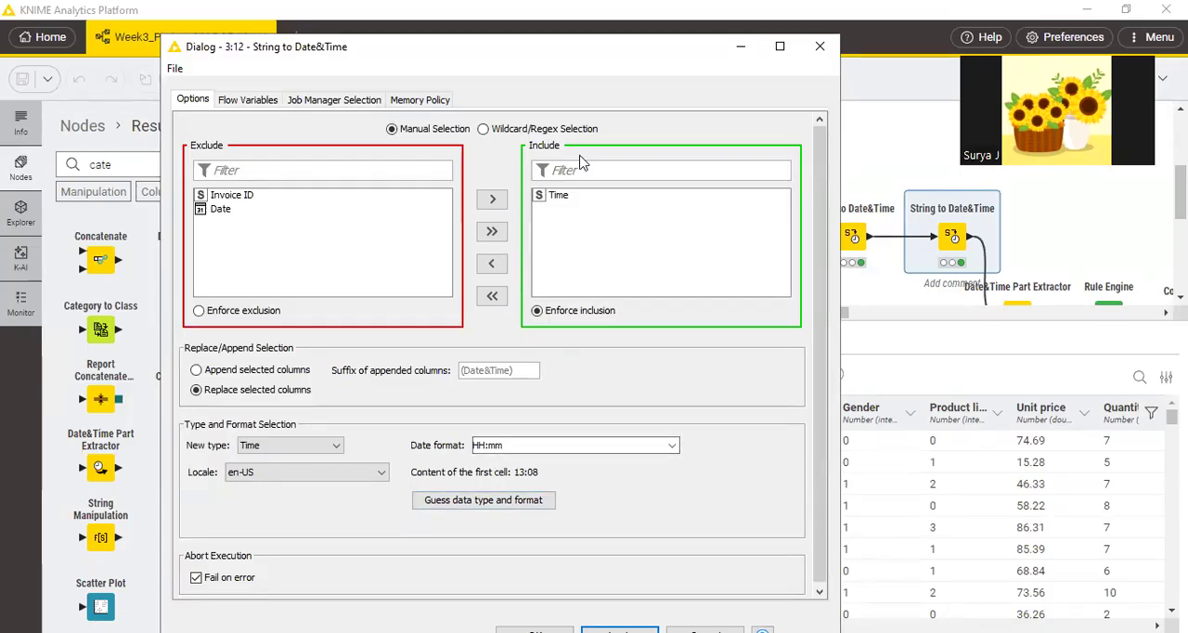
drag(566, 53, 437, 175)
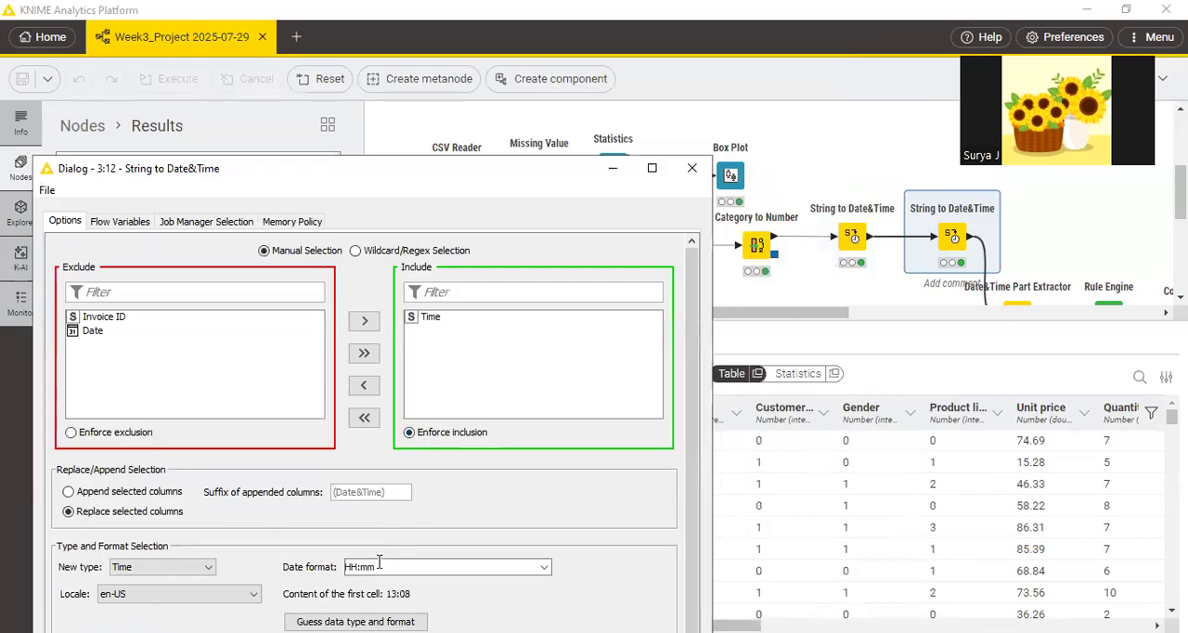
click(692, 169)
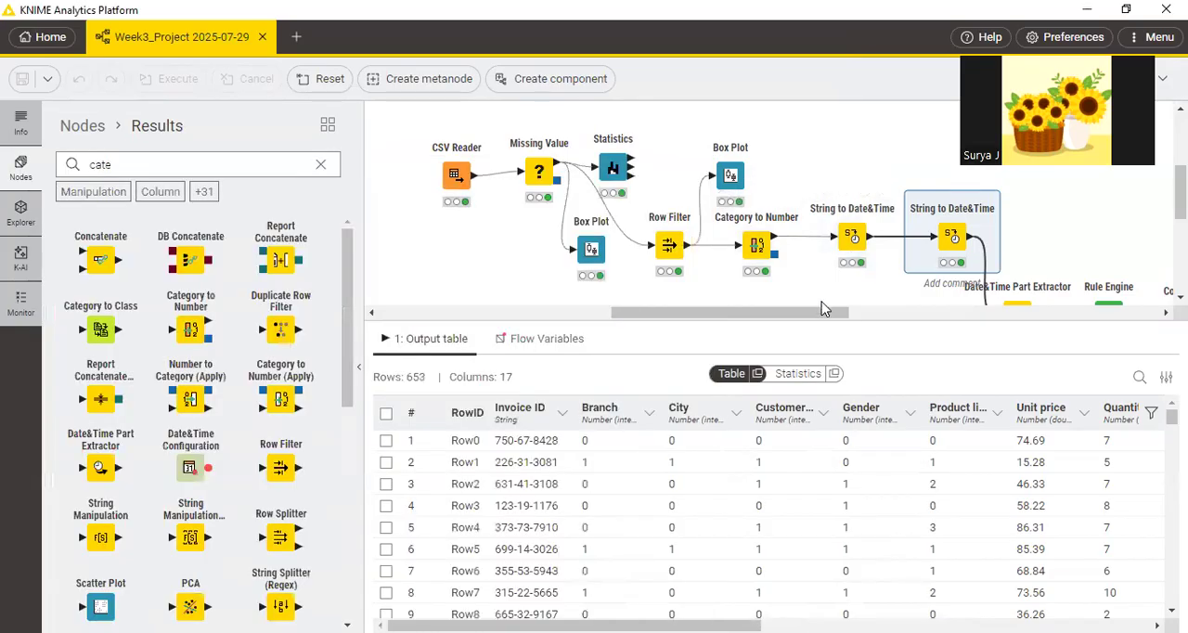
Check the Date and Time columns in the second String to Date&Time node's output table.
drag(1181, 193, 1181, 195)
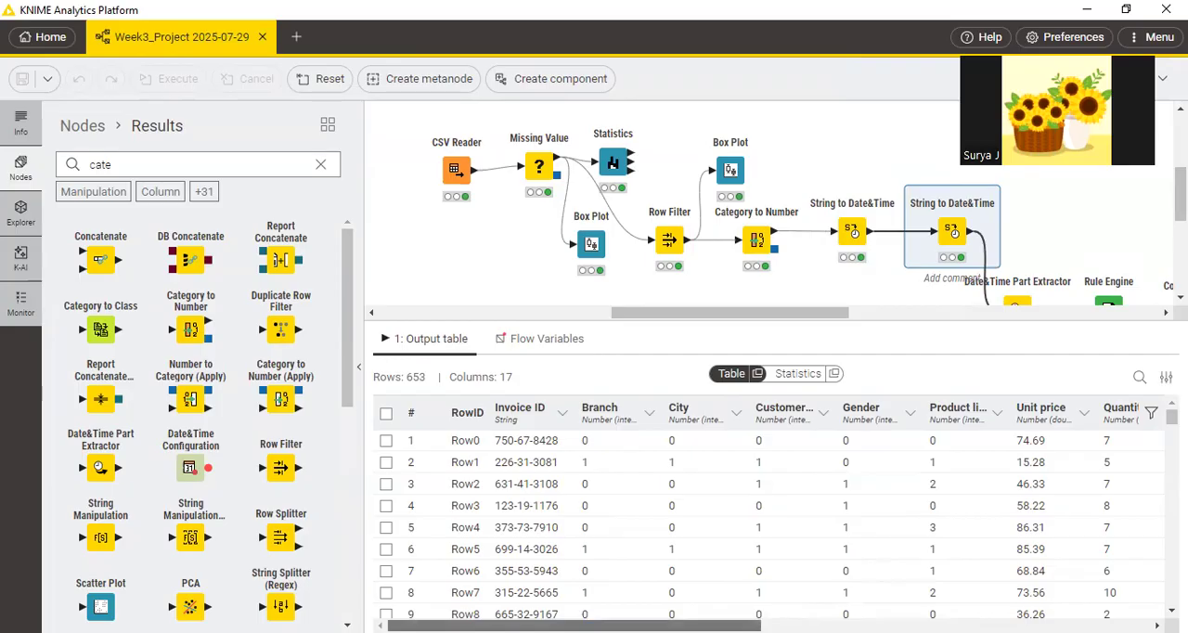
drag(575, 626, 963, 626)
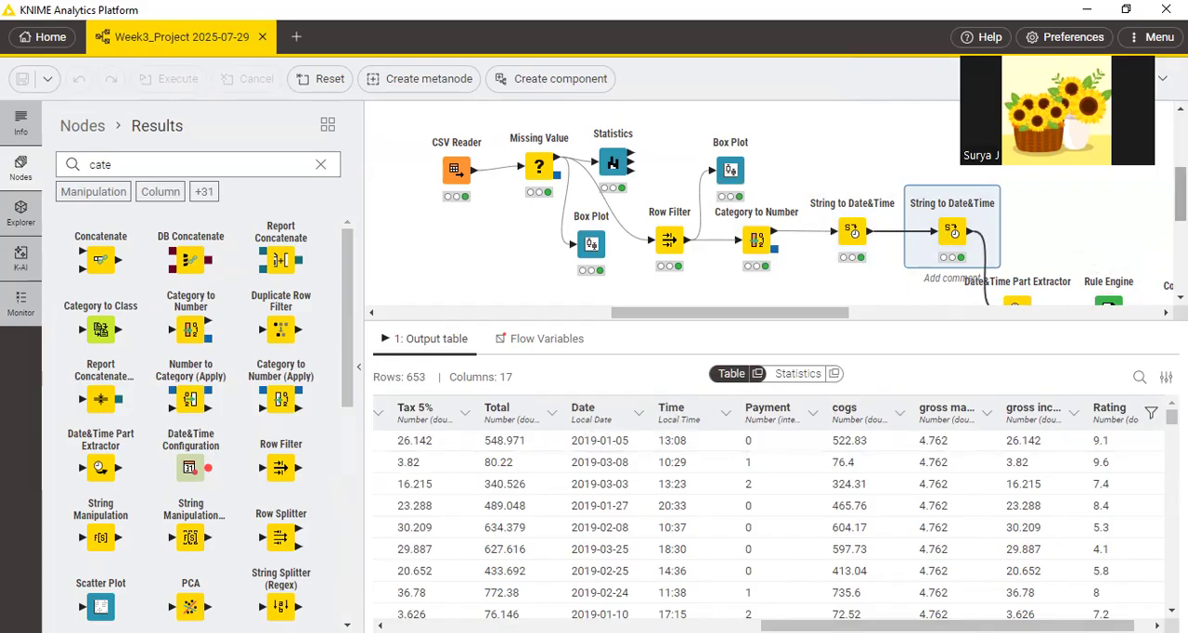
scroll(1181, 195, down, 2)
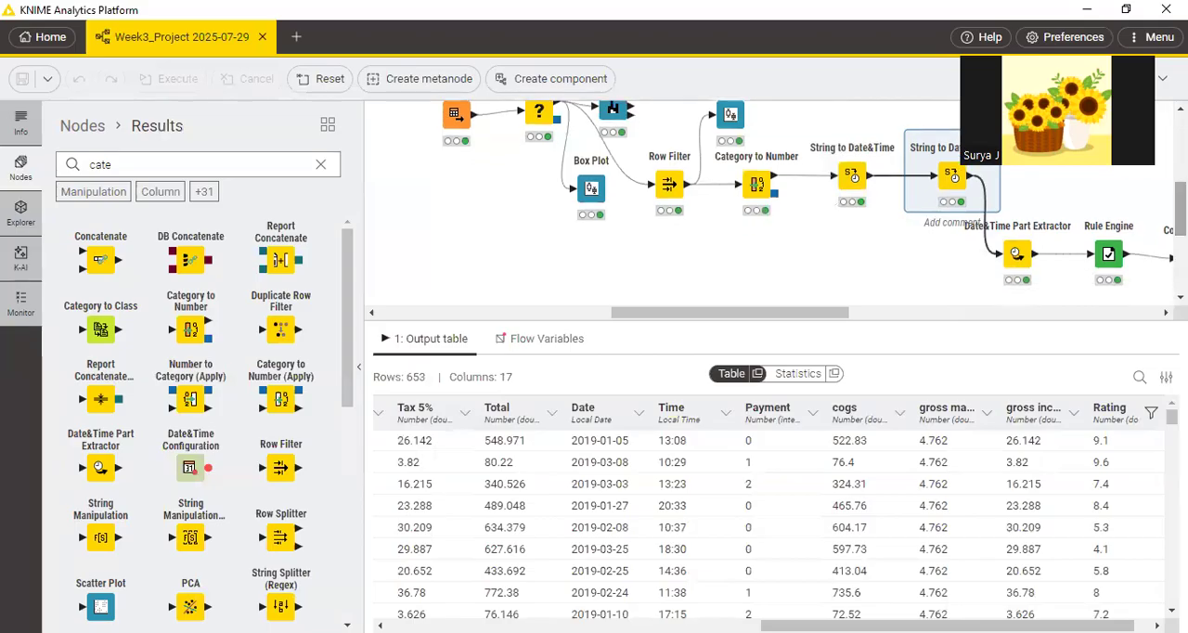
Switch to the PDF guide, read the Date&Time Part Extractor instructions on page 15, and underline the node's name.
key(alt+Tab)
scroll(594, 362, down, 5)
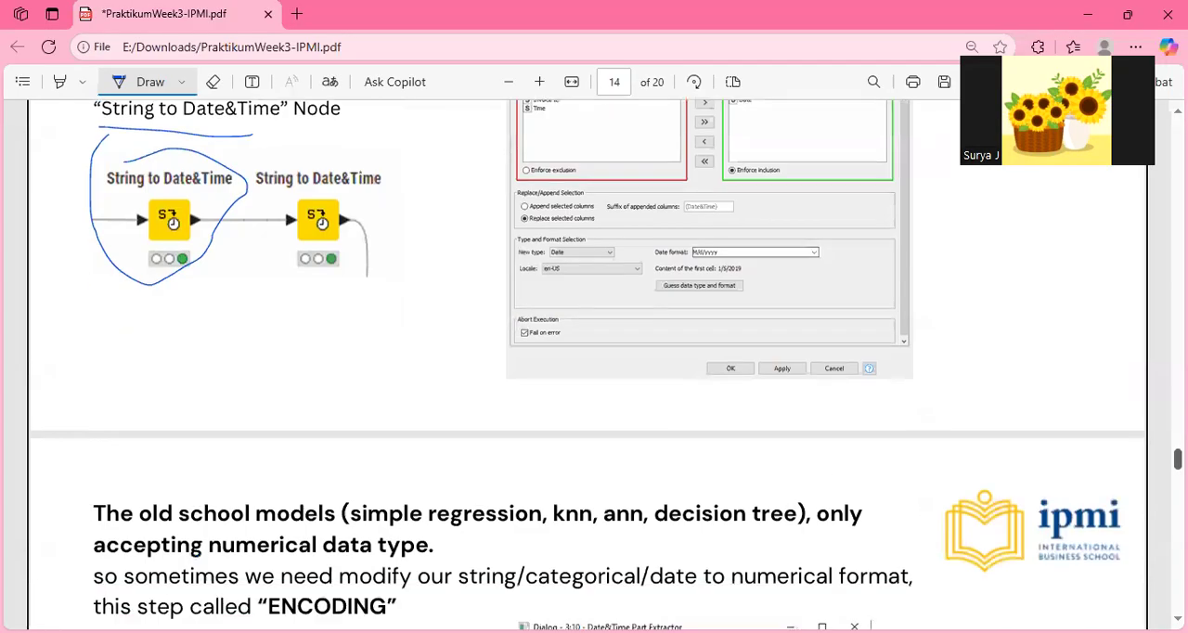
scroll(588, 366, down, 3)
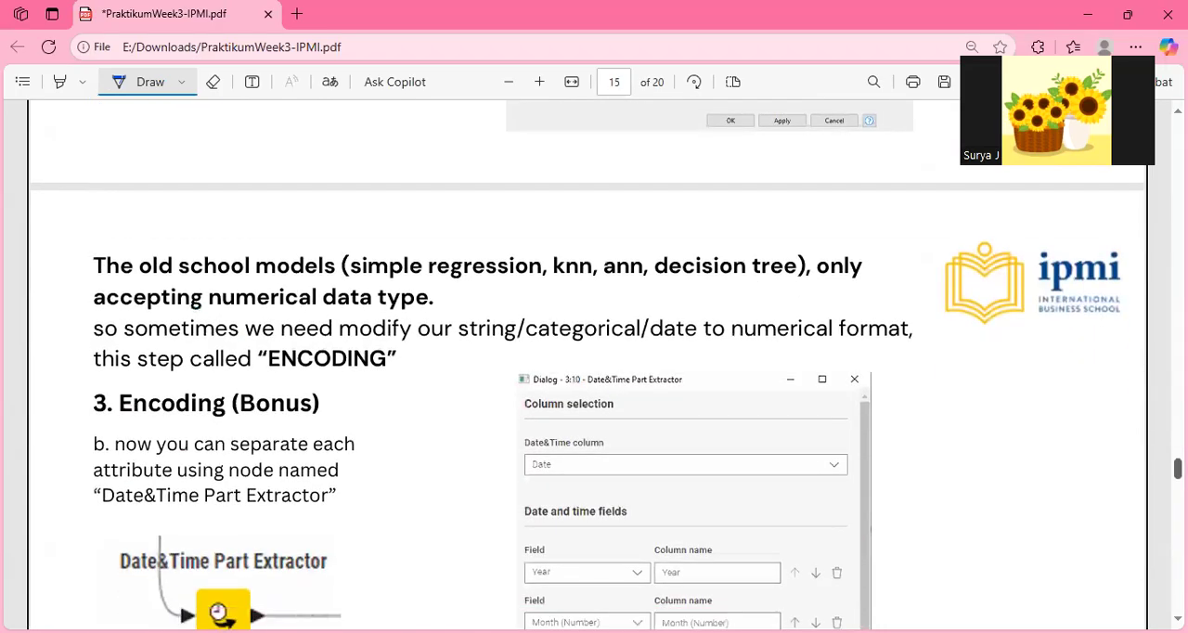
scroll(588, 366, down, 1)
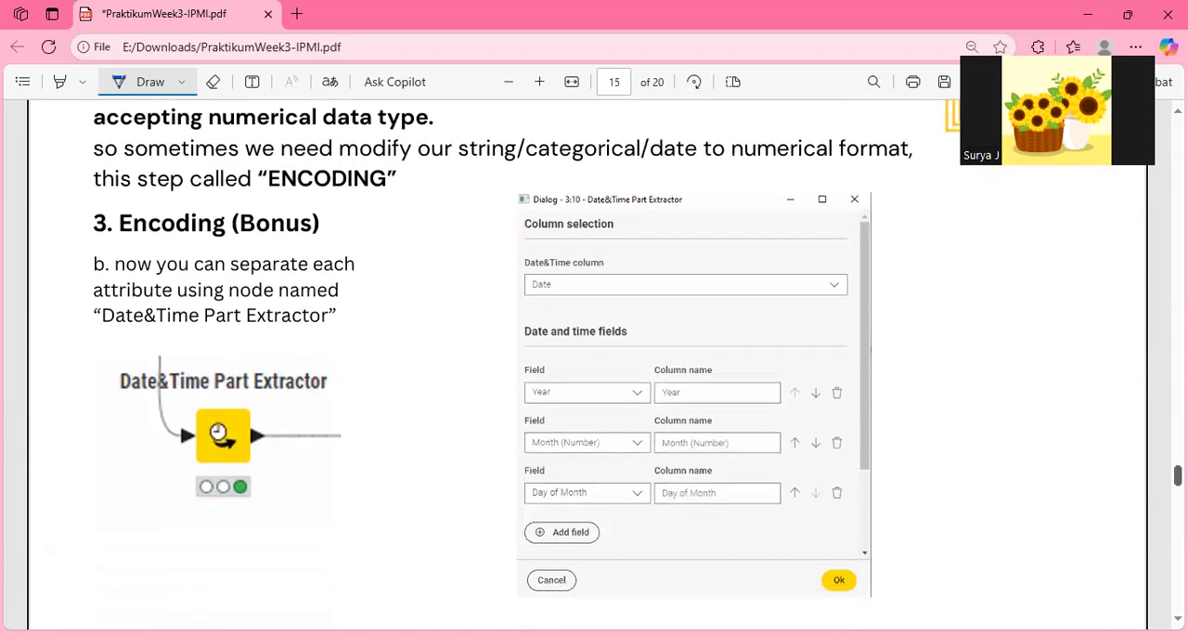
scroll(587, 360, down, 1)
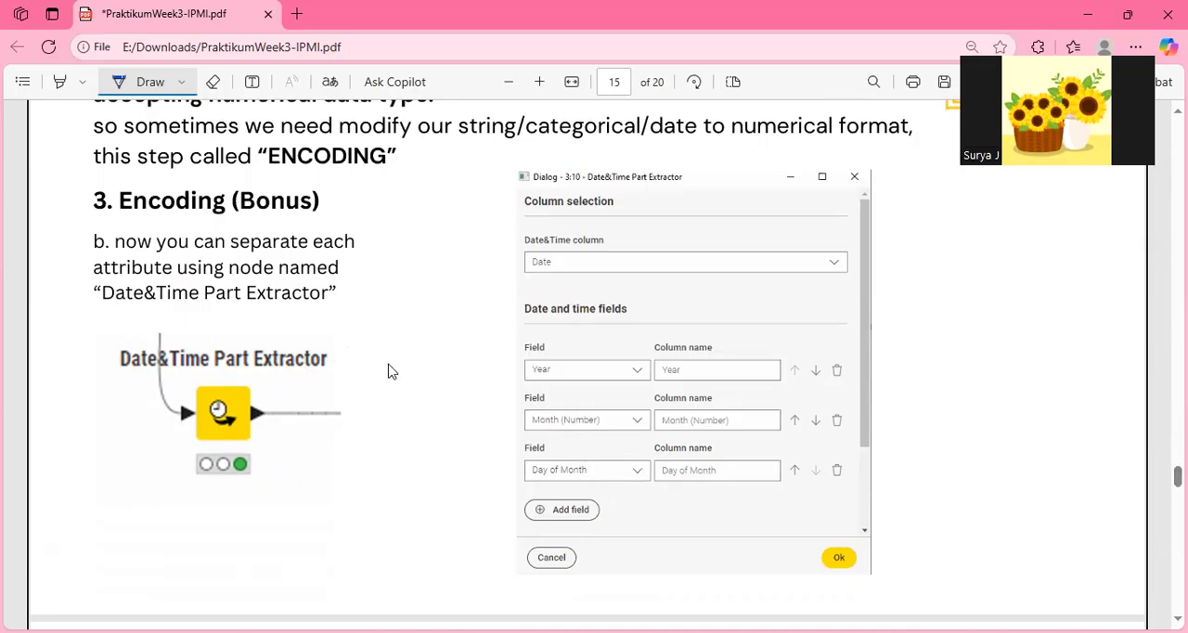
key(alt+Tab)
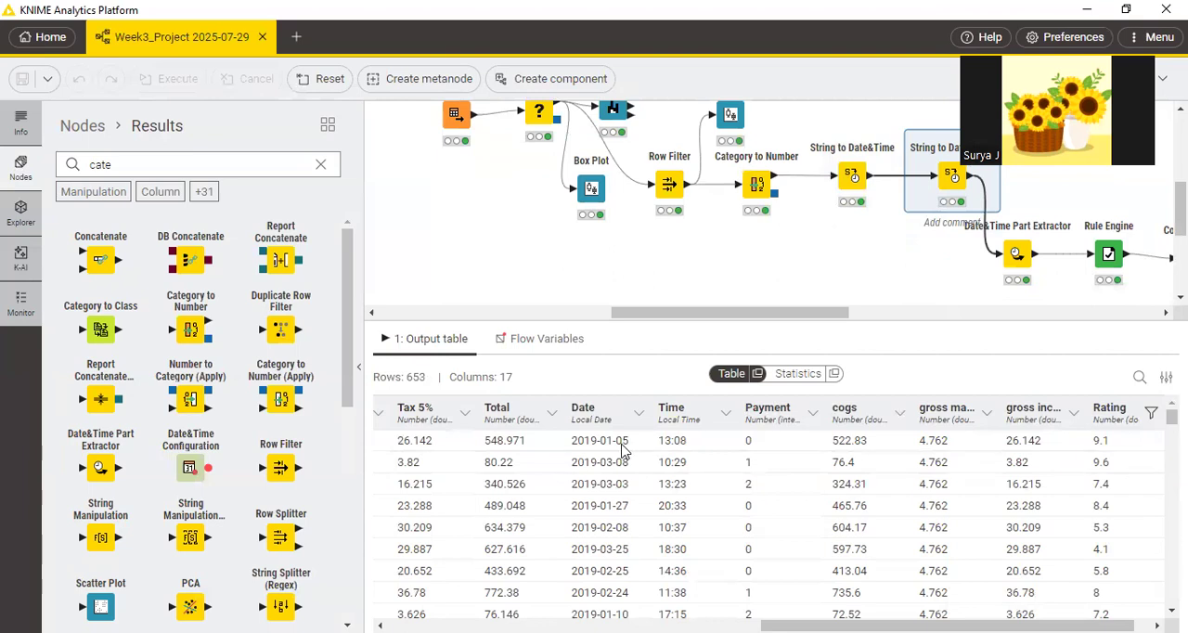
key(alt+Tab)
drag(99, 314, 331, 311)
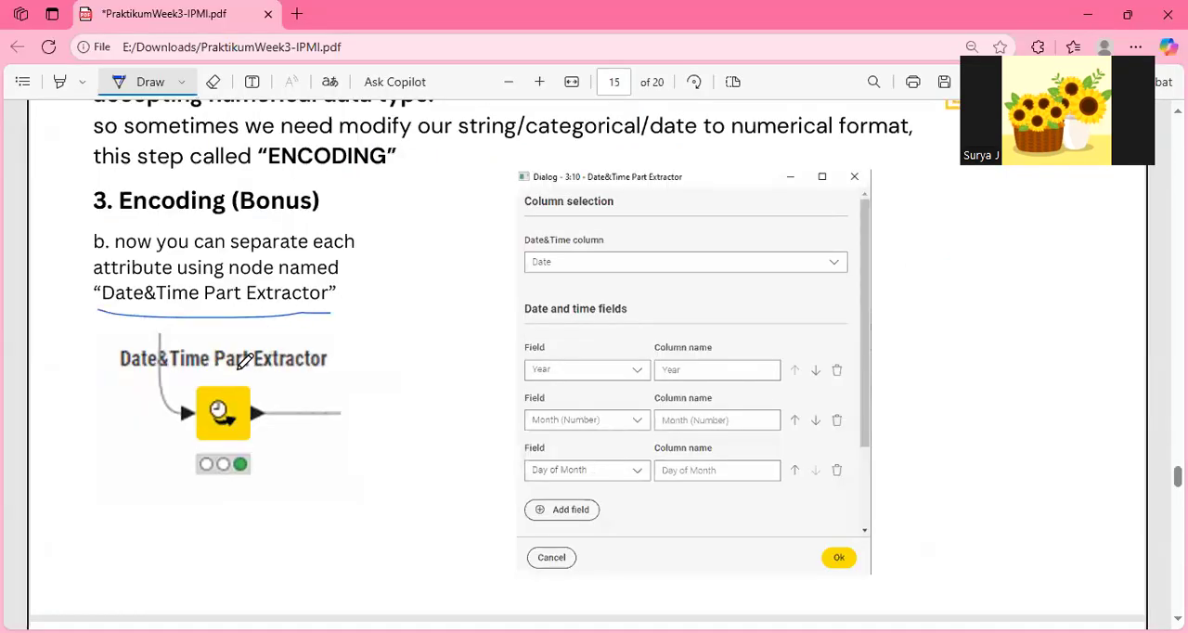
Switch to KNIME, search the node repository for "date", and select the Date&Time Part Extractor node in the workflow.
key(alt+Tab)
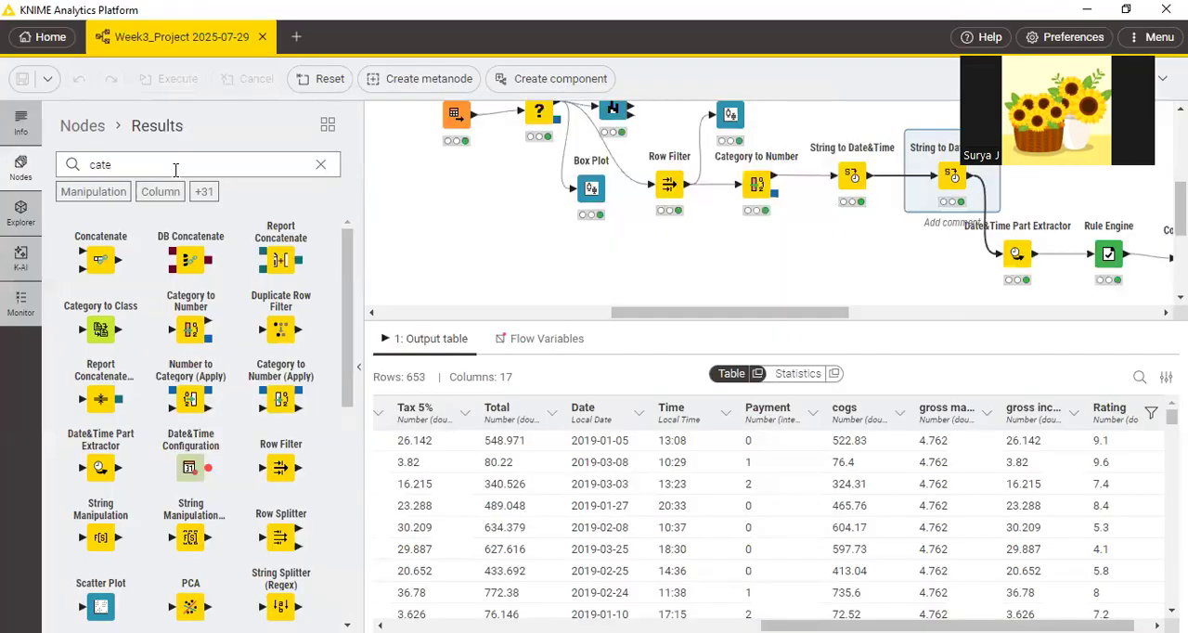
key(BackSpace)
key(BackSpace)
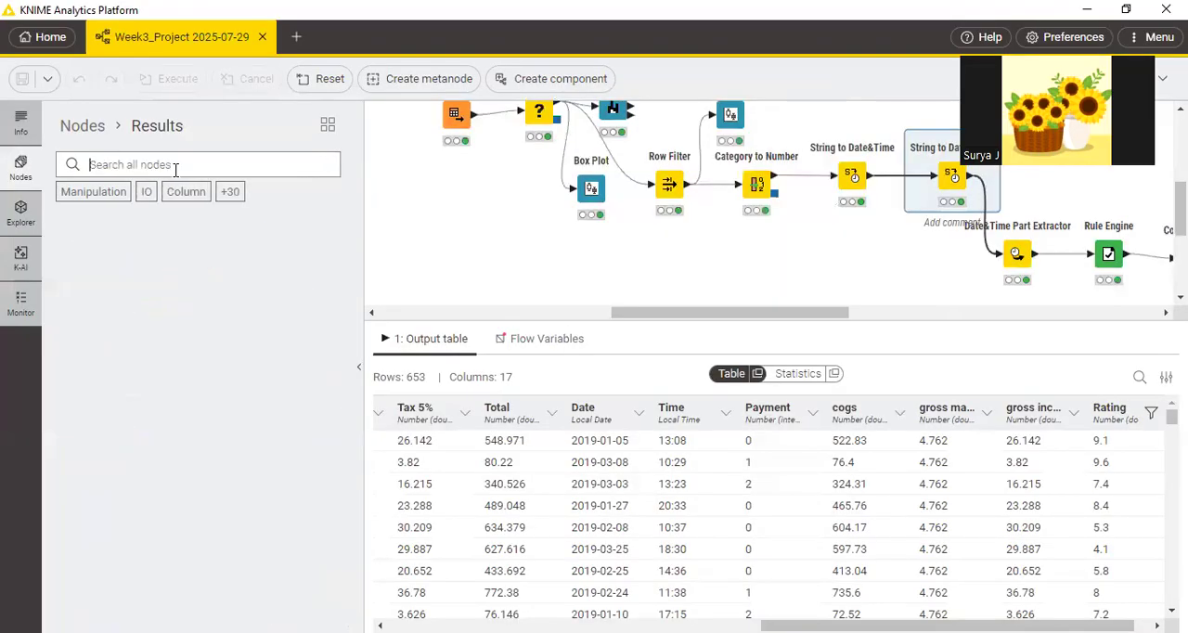
text(date)
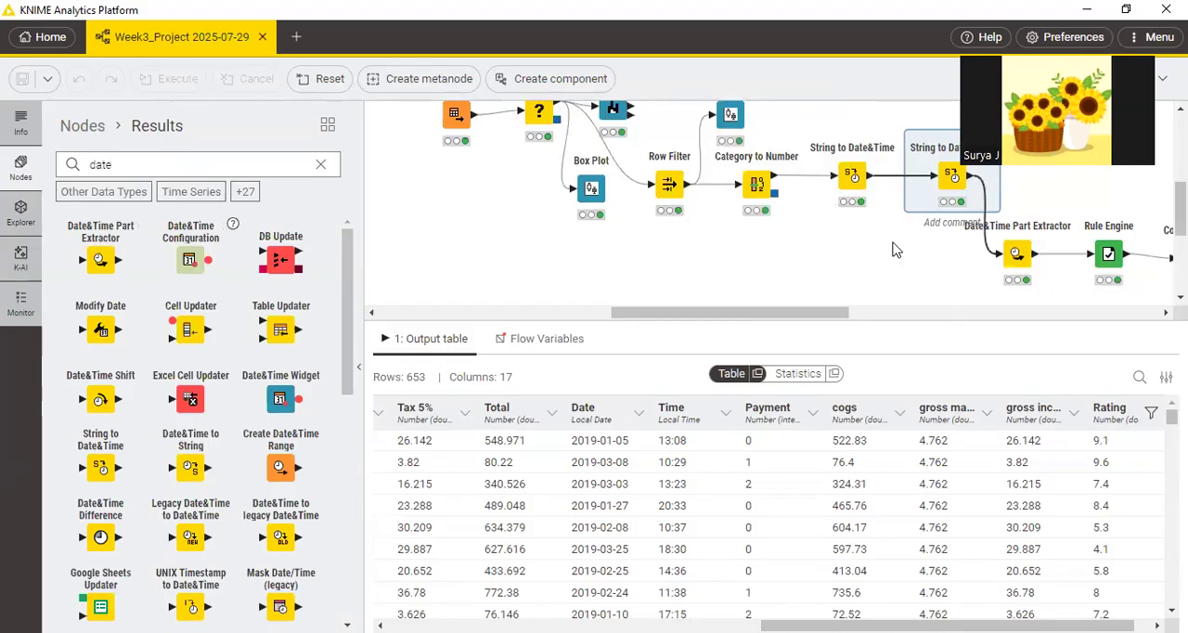
click(1017, 251)
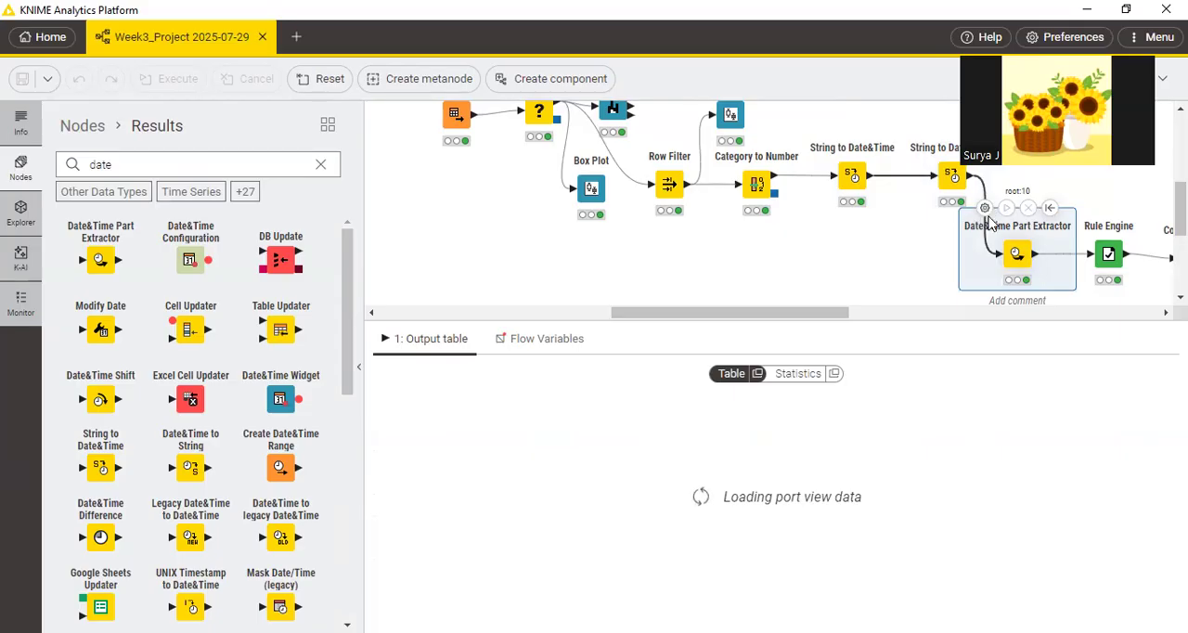
Return to the PDF and tick the Year, Month (Number) and Day of Month fields and their column names on page 15.
key(alt+Tab)
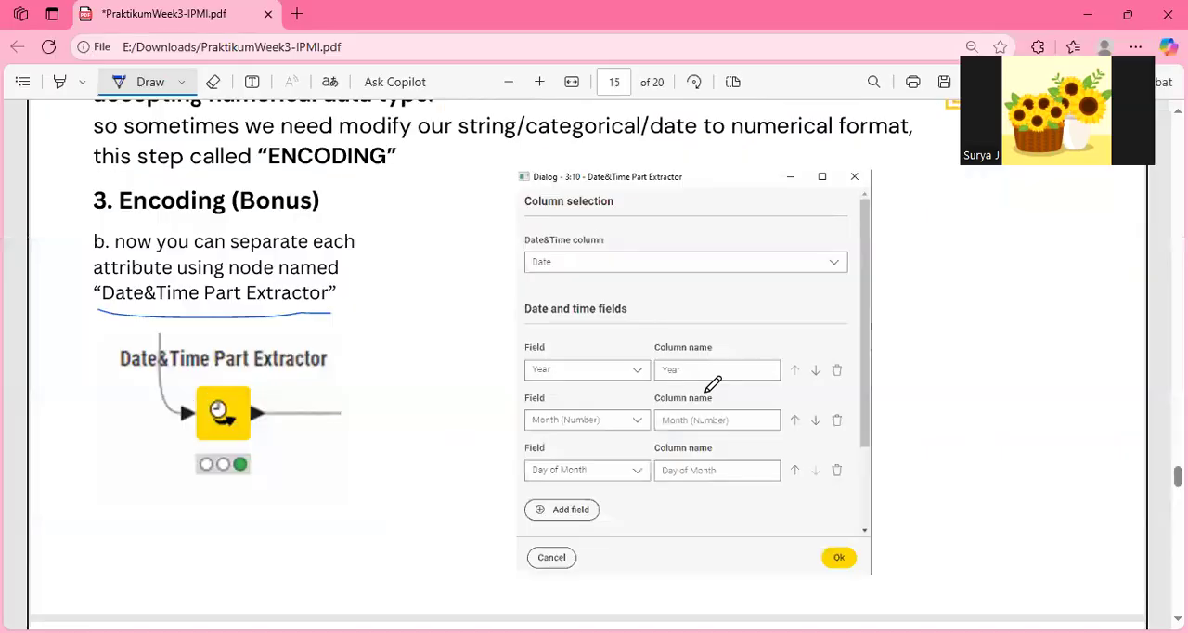
drag(600, 381, 631, 354)
drag(606, 426, 625, 413)
drag(605, 473, 626, 461)
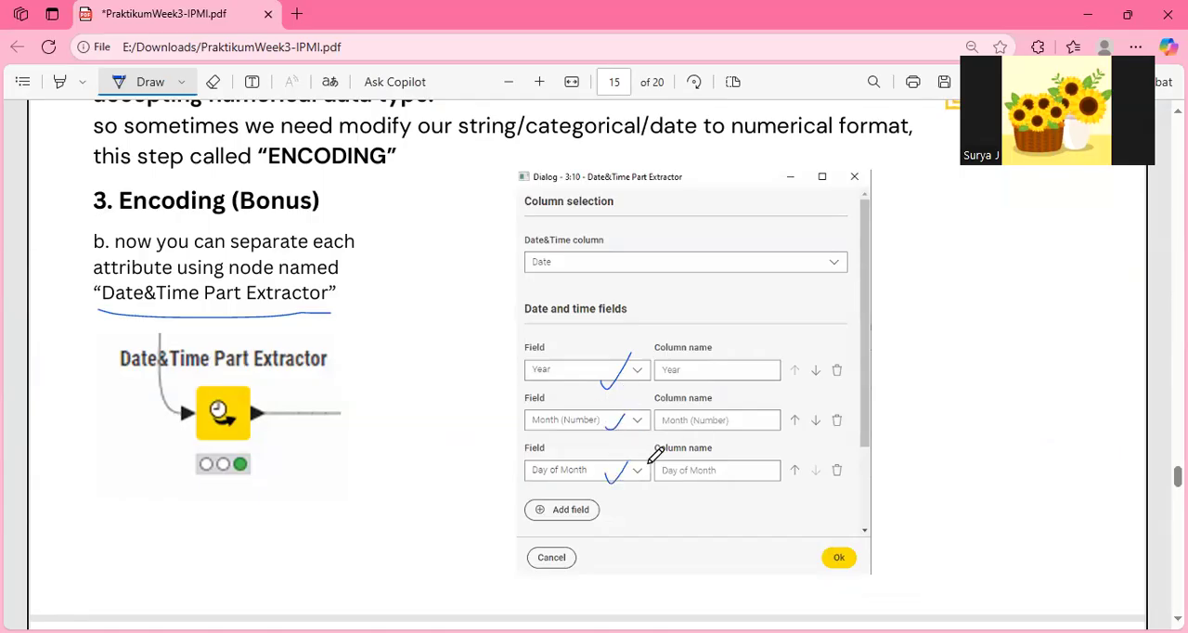
drag(714, 466, 733, 461)
mouse_move(741, 423)
mouse_down()
mouse_move(754, 403)
mouse_move(739, 369)
mouse_up()
Circle the Date&Time column selection and Add field in the PDF's dialog picture, and tick its Ok button.
mouse_move(553, 226)
mouse_down()
mouse_move(546, 265)
mouse_move(618, 238)
mouse_move(526, 233)
mouse_up()
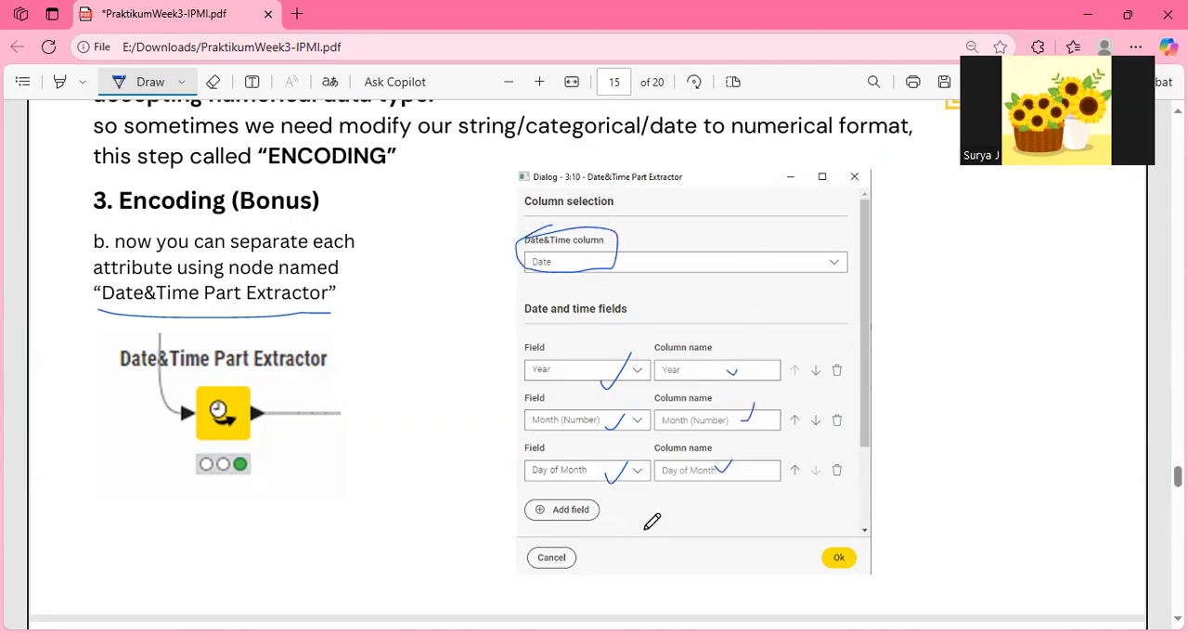
mouse_move(553, 527)
mouse_down()
mouse_move(585, 496)
mouse_move(517, 499)
mouse_up()
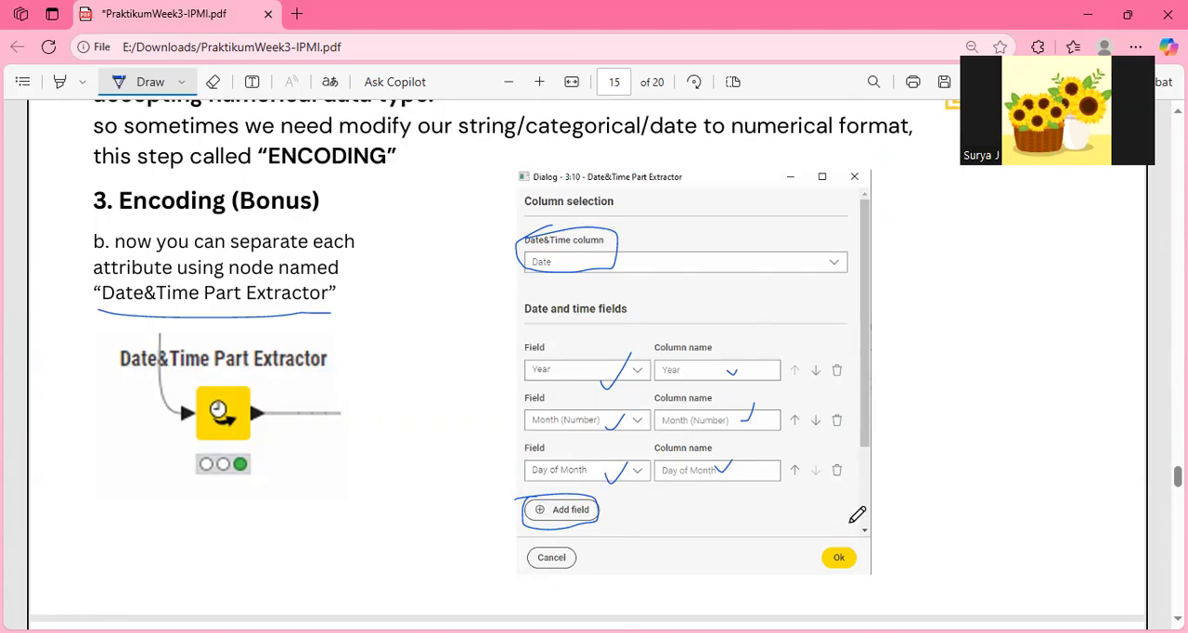
mouse_move(833, 546)
mouse_down()
mouse_move(840, 555)
mouse_move(860, 527)
mouse_up()
Switch to KNIME, check the extracted Year, Month and Day of Month columns in the output table, and locate the following Rule Engine node.
key(alt+Tab)
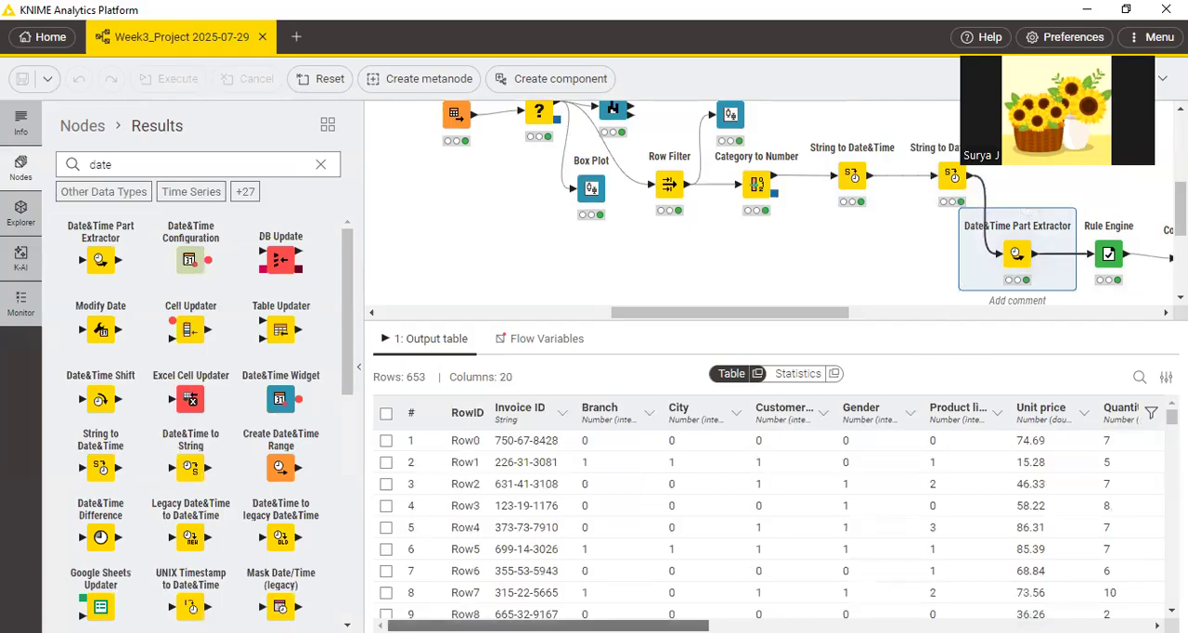
drag(576, 626, 662, 625)
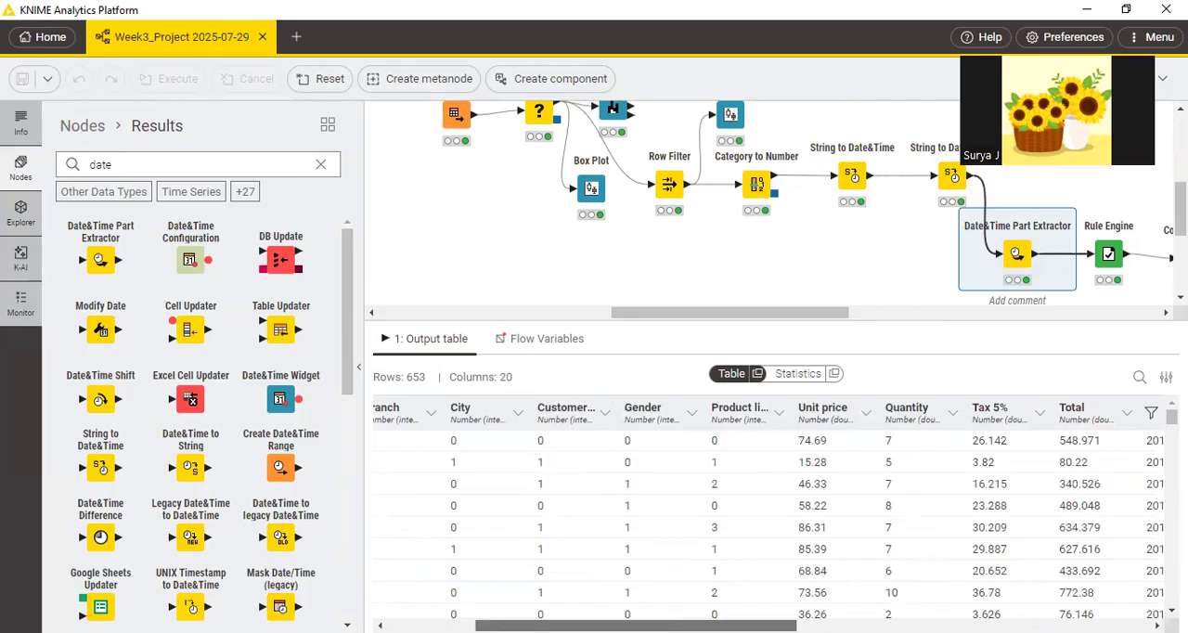
drag(663, 626, 1016, 626)
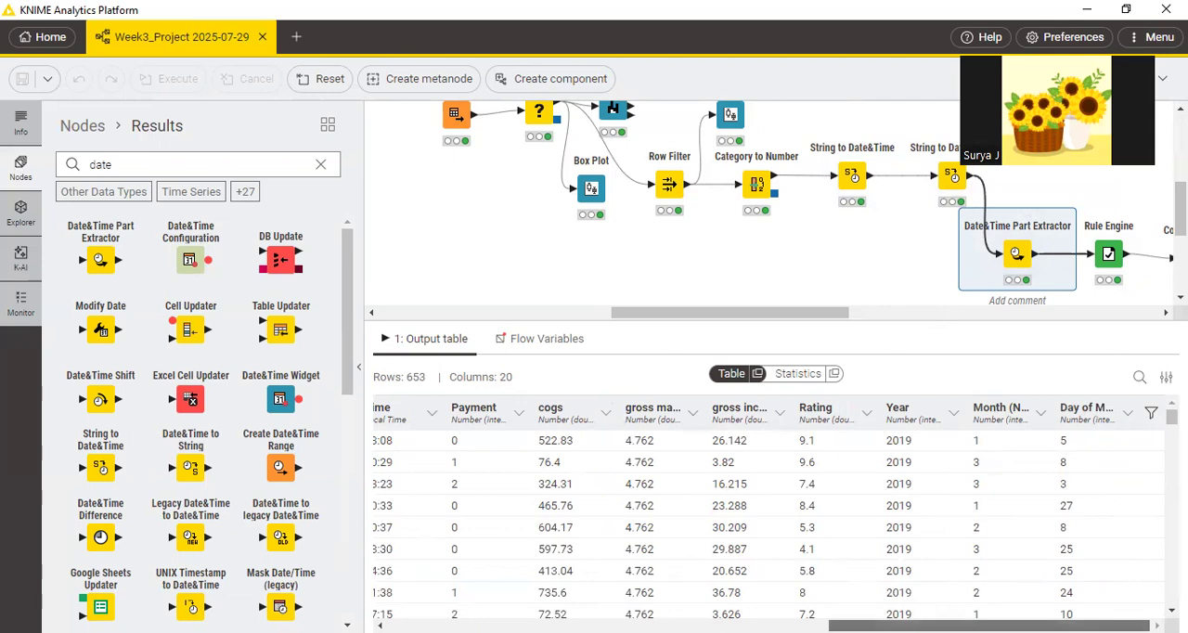
scroll(403, 427, left, 2)
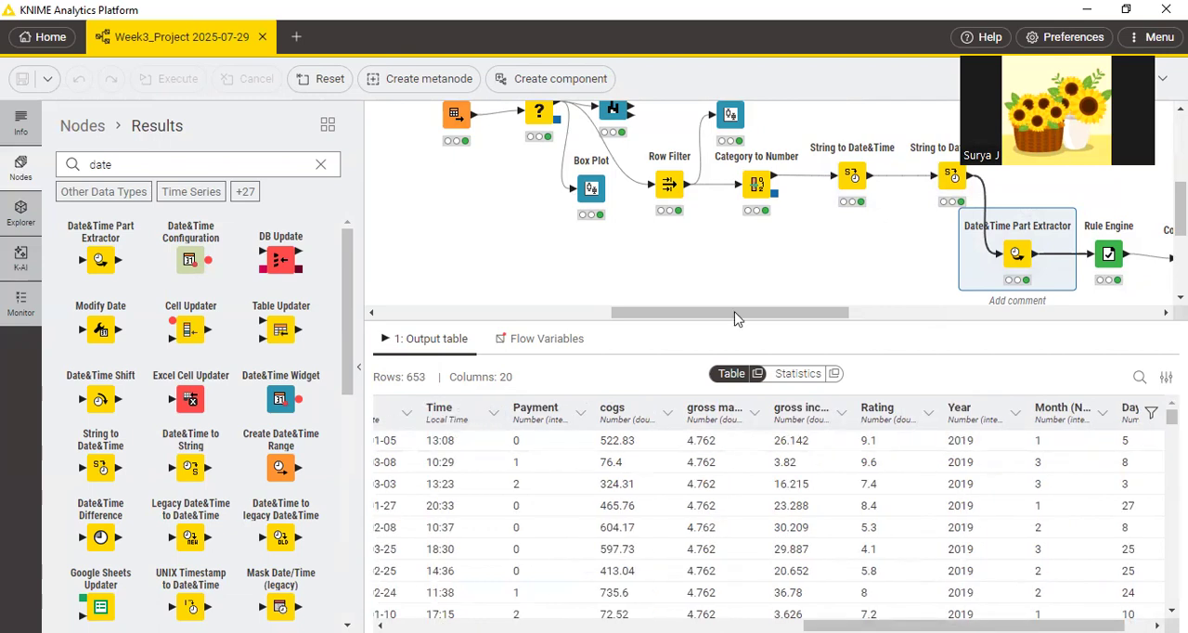
scroll(742, 318, right, 1)
scroll(790, 327, right, 5)
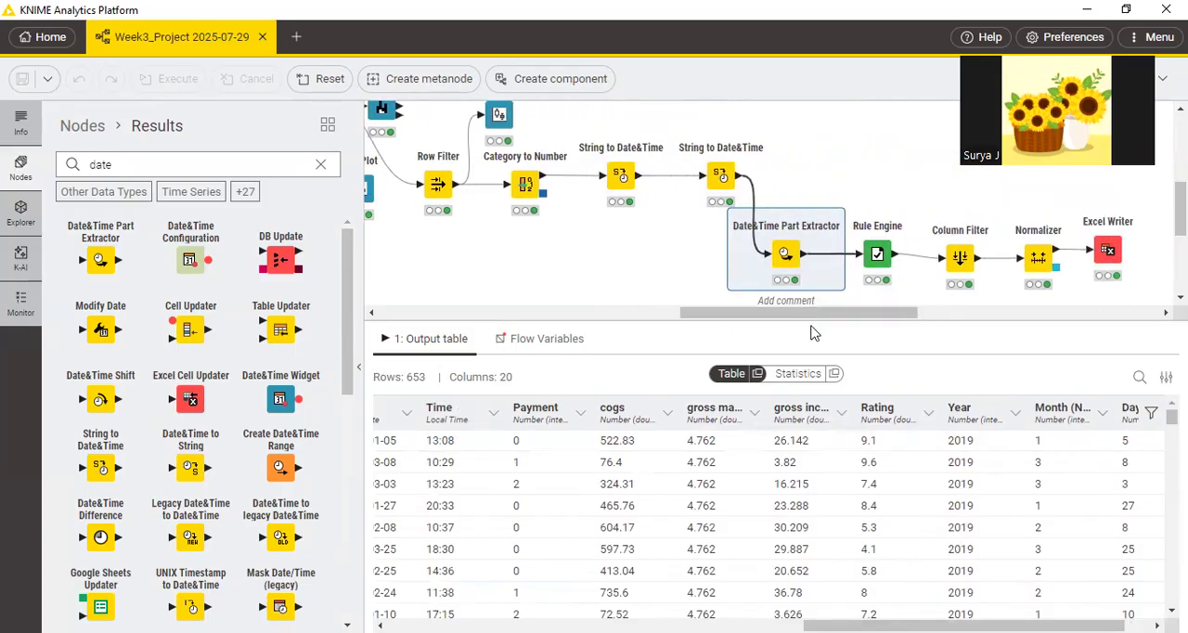
Switch to the PDF, go back to the time categories on page 13, and underline the 06.00 - 12.00 "Pagi" example.
key(alt+Tab)
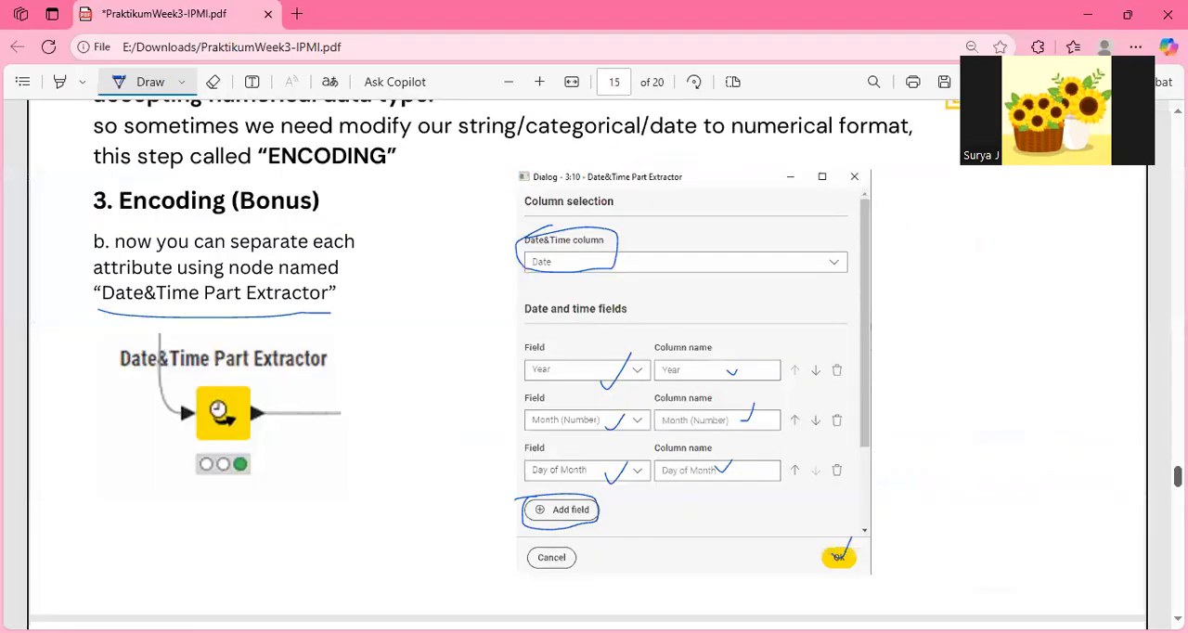
scroll(588, 364, up, 4)
scroll(587, 364, up, 2)
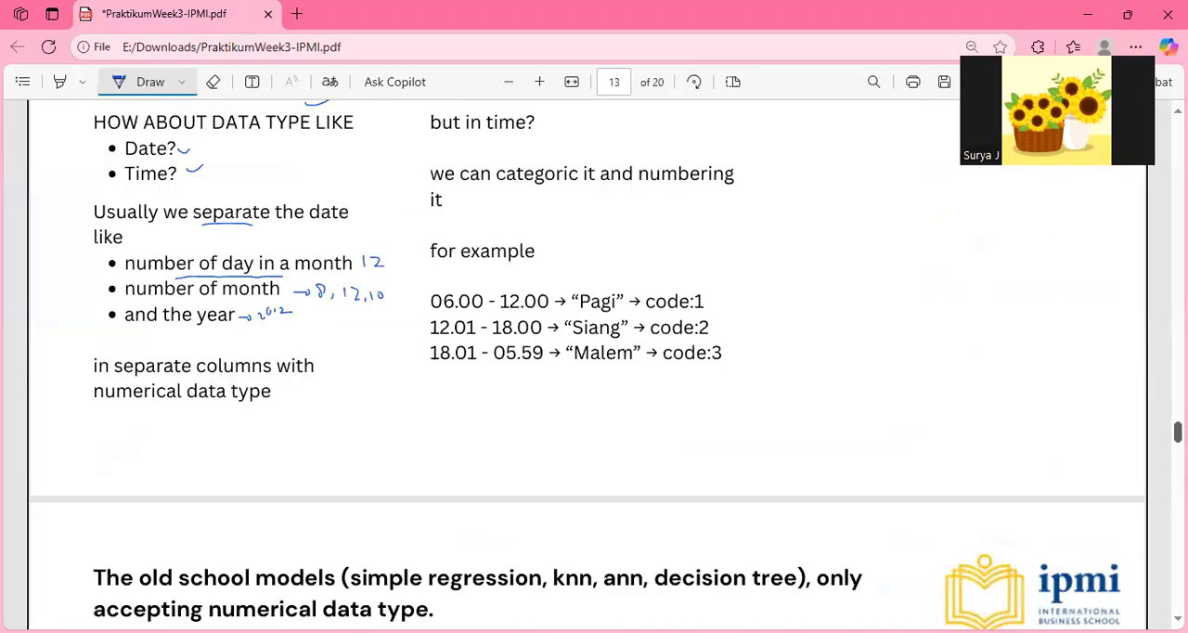
scroll(588, 364, up, 1)
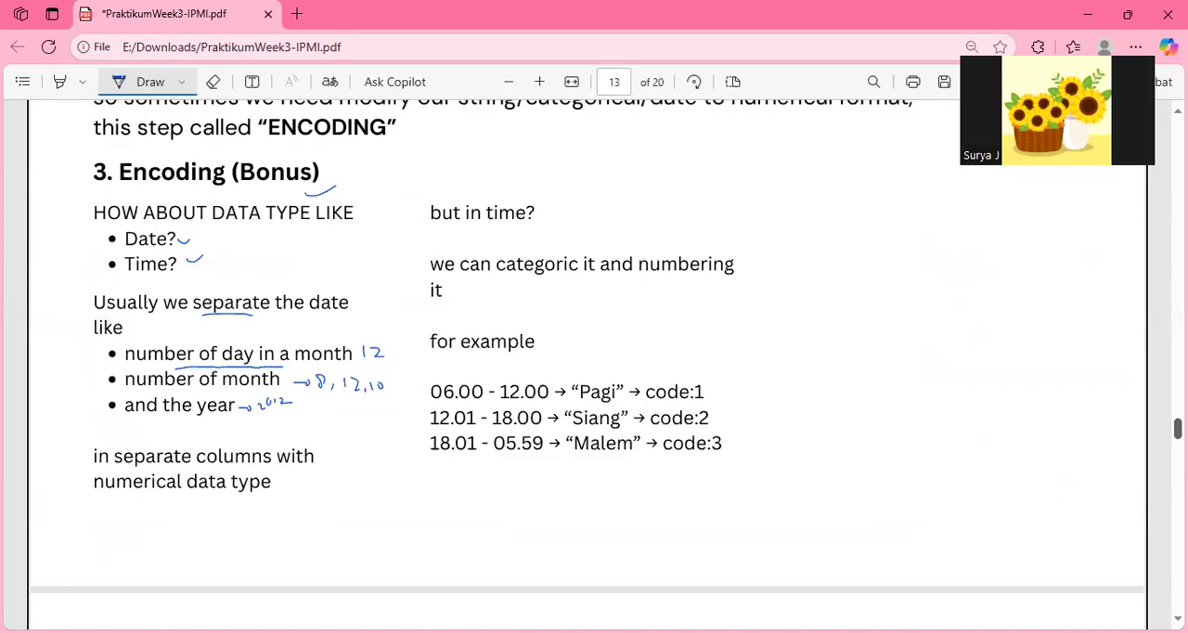
scroll(696, 440, up, 1)
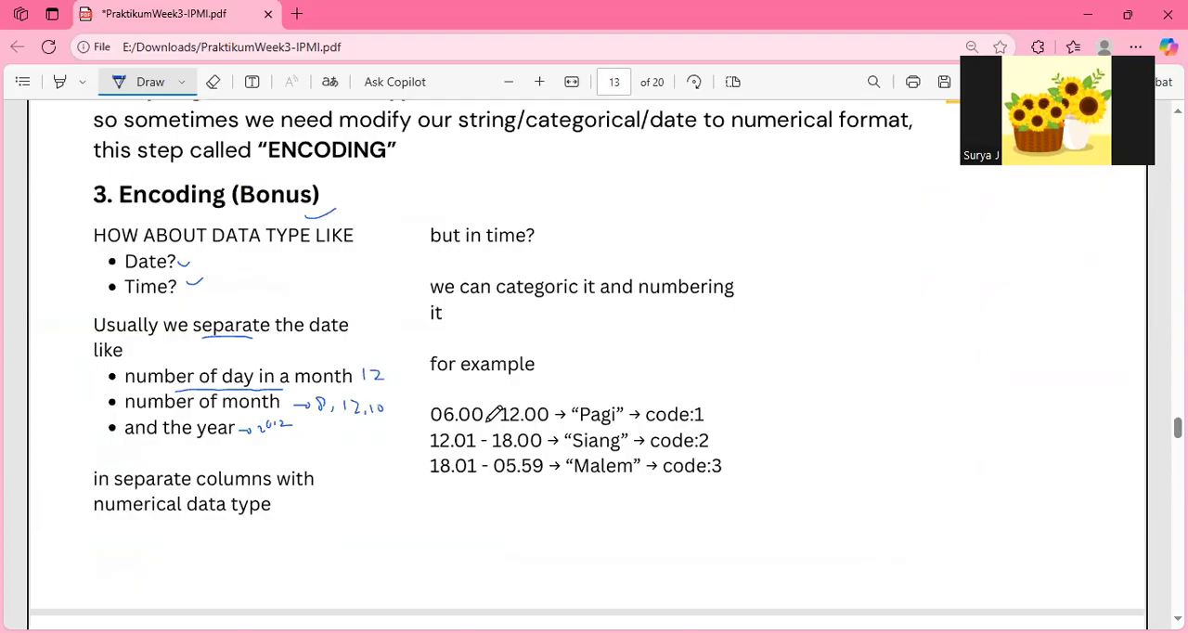
drag(436, 425, 601, 427)
drag(669, 427, 704, 427)
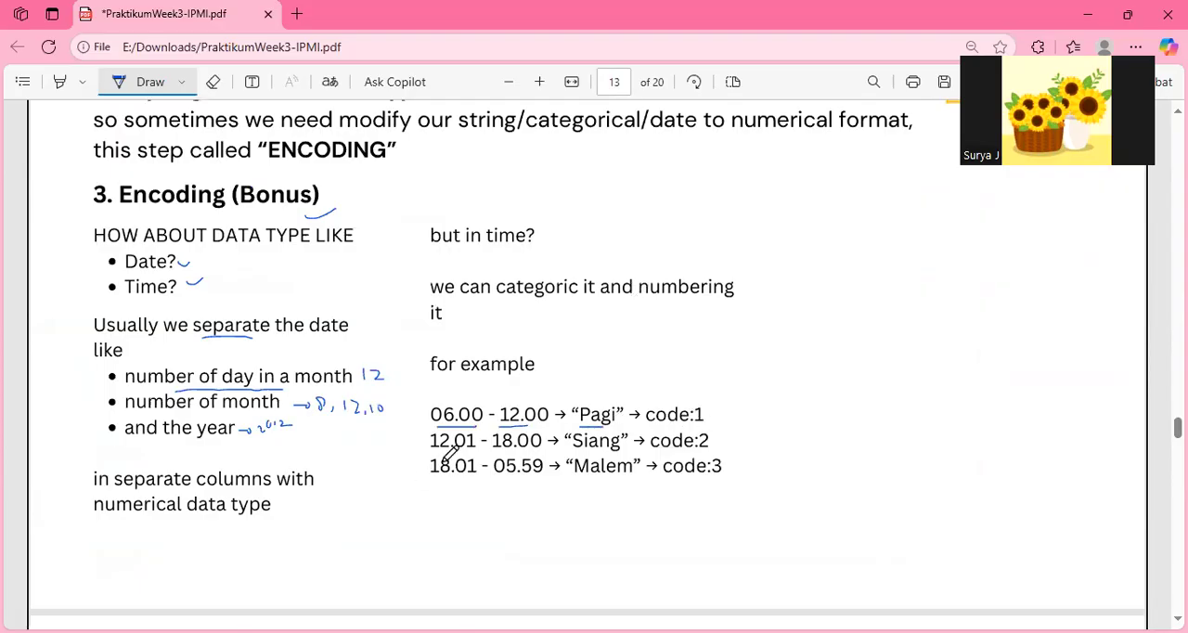
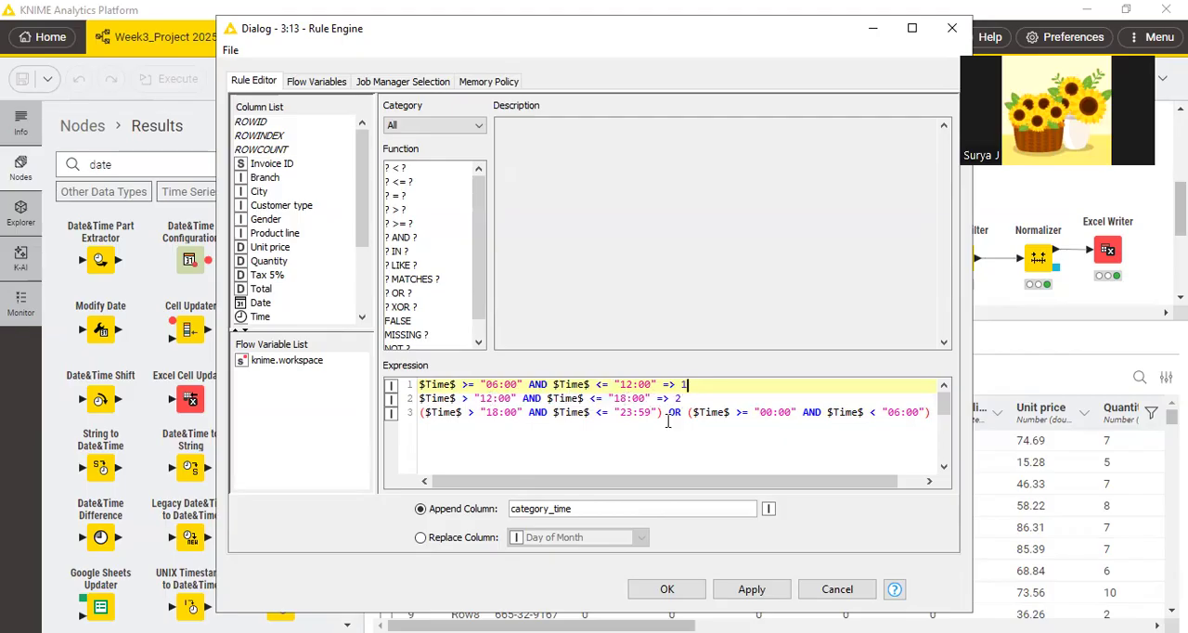
Review the three $Time$ rules in the Rule Engine expression through to the end of the third rule.
drag(624, 485, 703, 482)
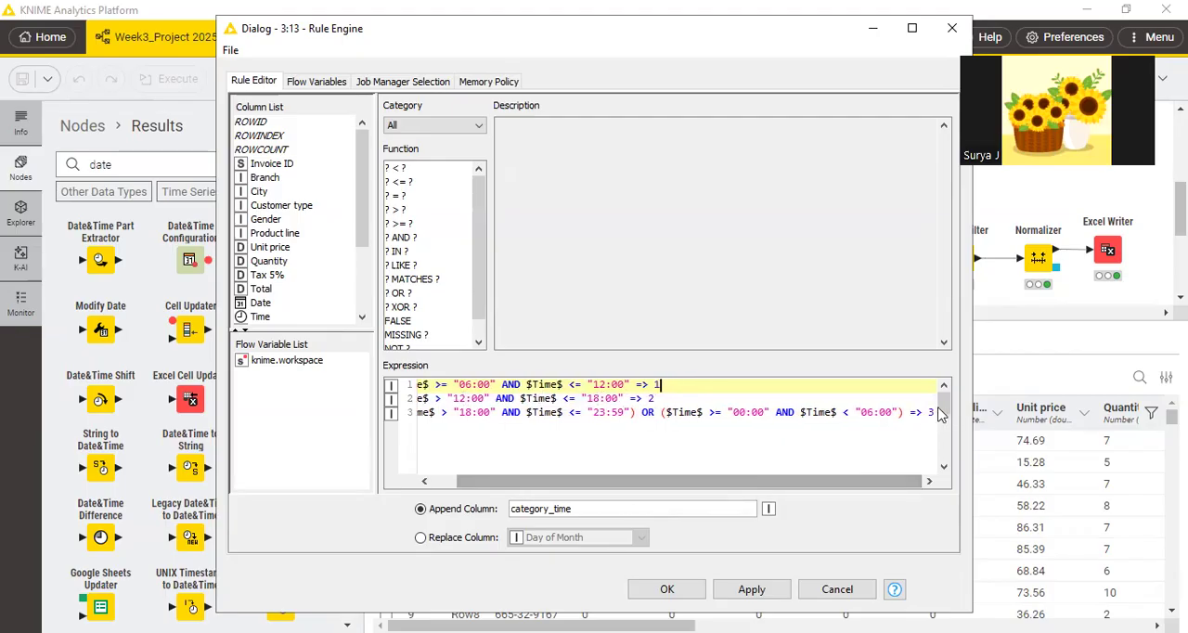
click(521, 400)
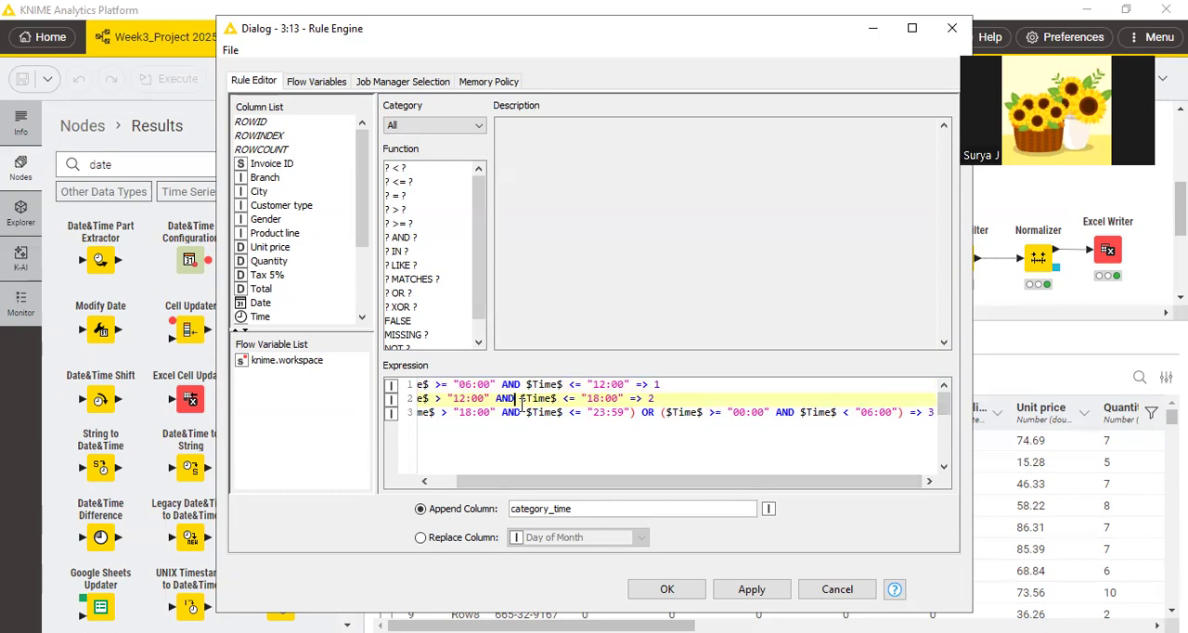
key(Left)
key(Left)
key(Left)
key(Left)
key(Left)
key(Left)
key(Left)
key(Left)
key(Left)
key(Left)
key(Left)
key(Left)
key(Left)
key(Left)
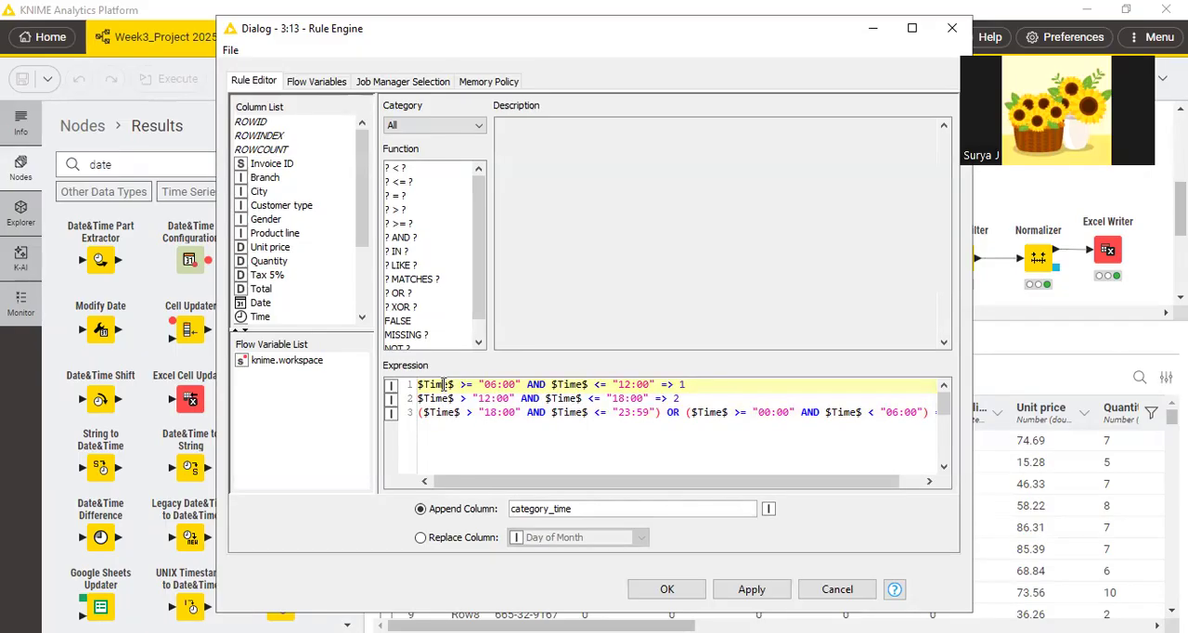
Highlight the first rule's parts one by one: the $Time$ column, the >= operator, "06:00", the second $Time$ and "12:00".
drag(419, 385, 458, 384)
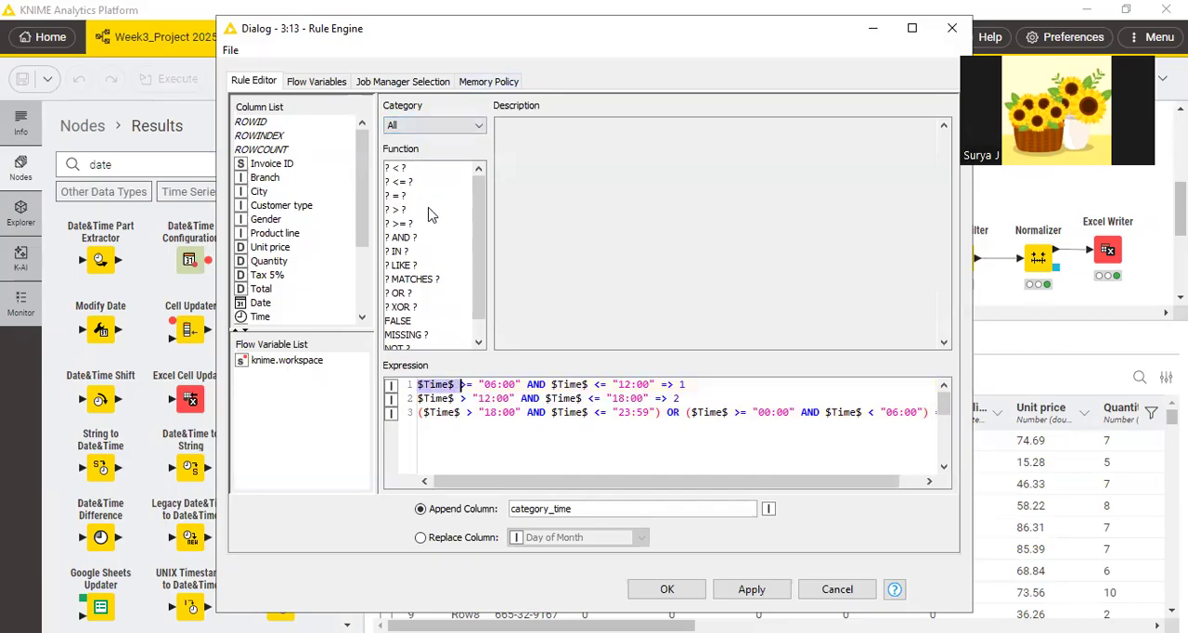
click(436, 427)
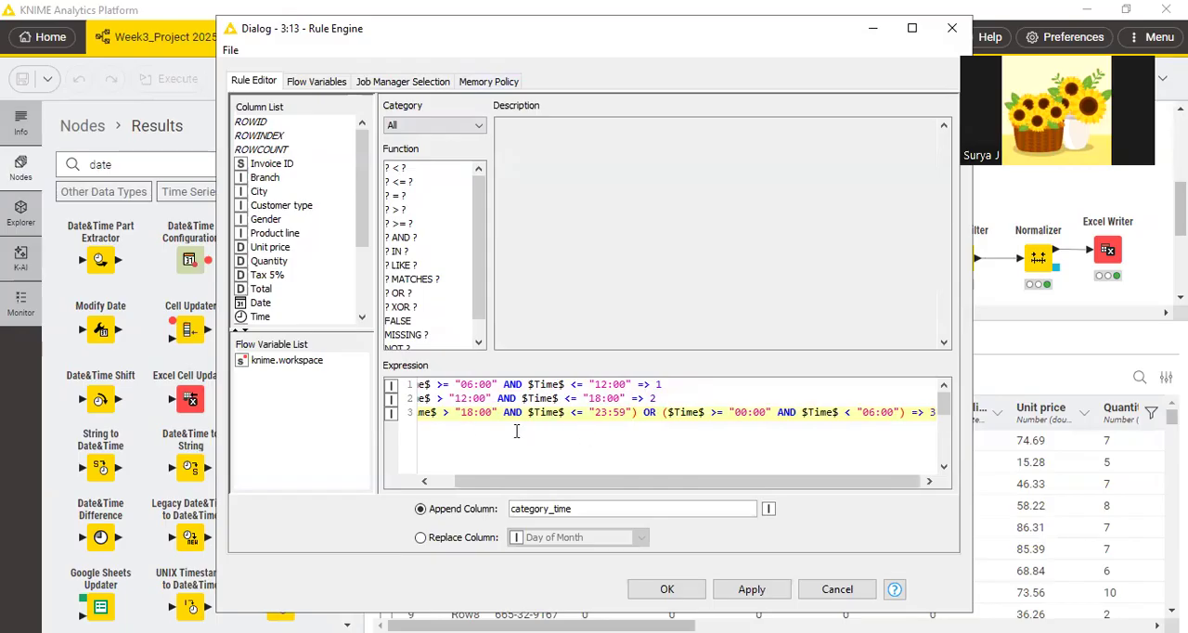
drag(487, 482, 466, 482)
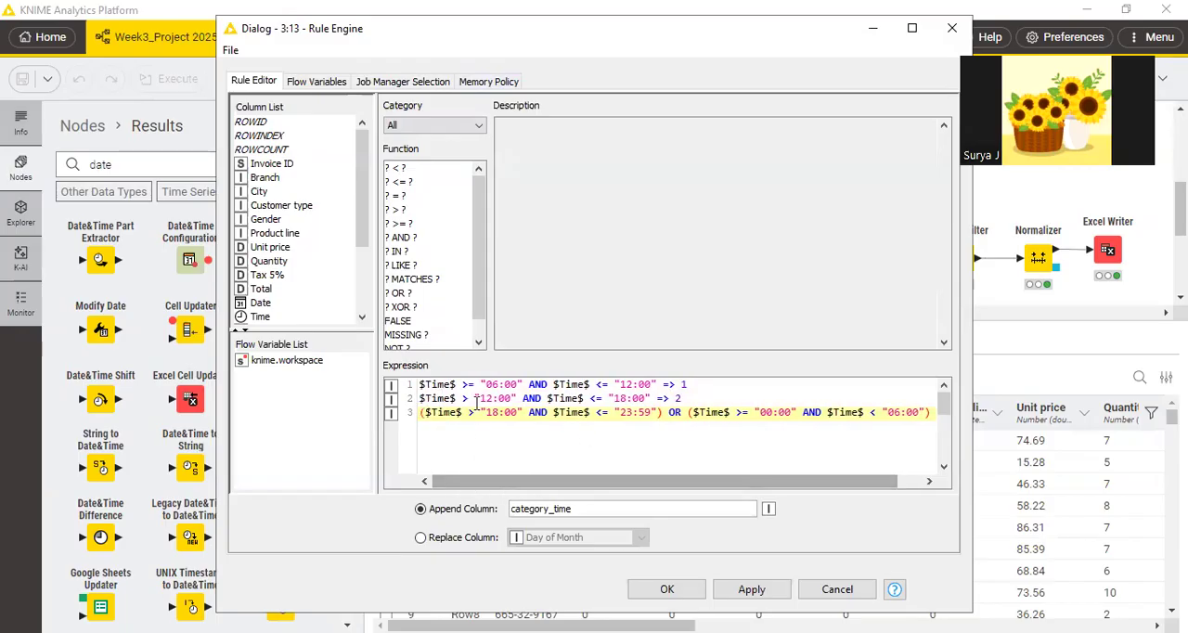
double_click(468, 385)
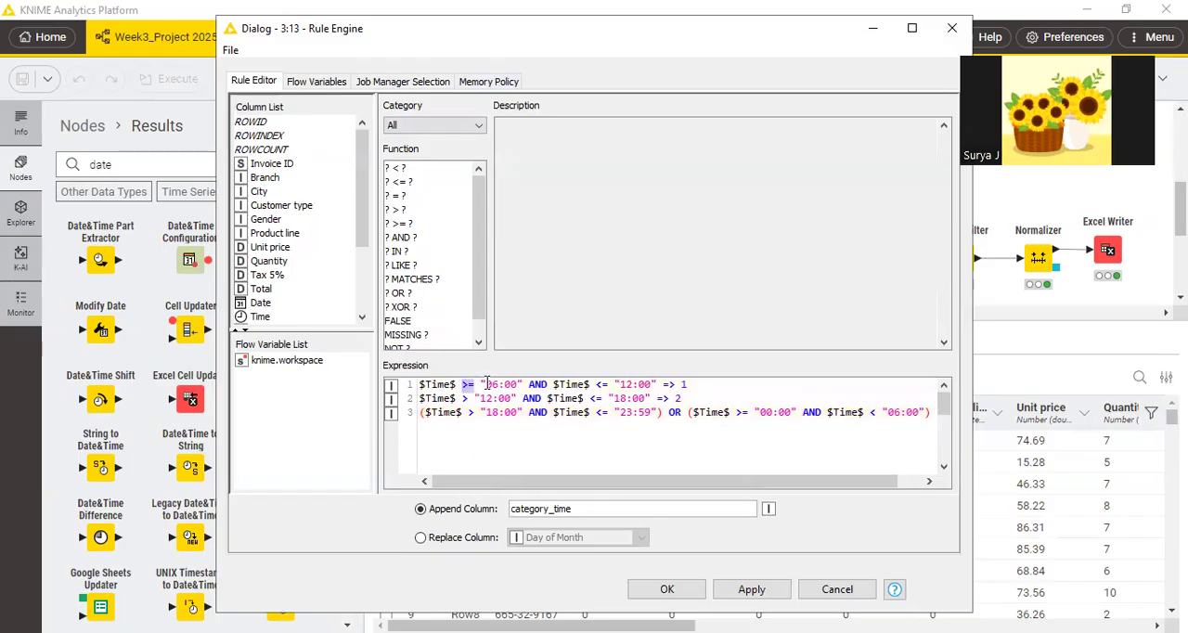
click(481, 384)
drag(482, 383, 524, 384)
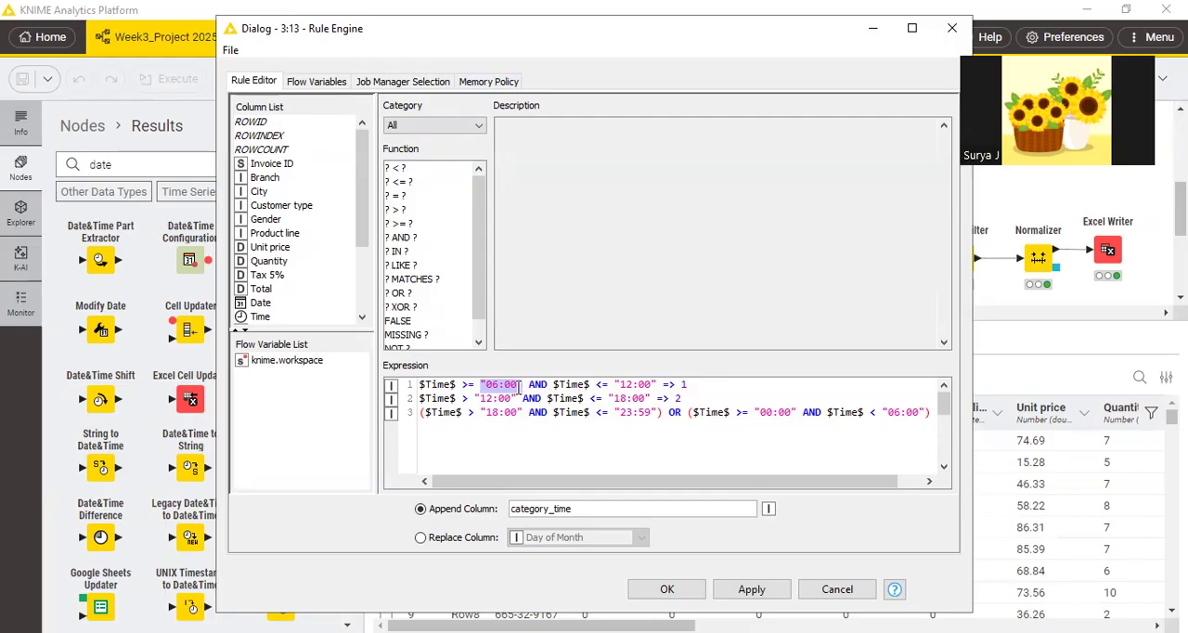
drag(528, 384, 589, 384)
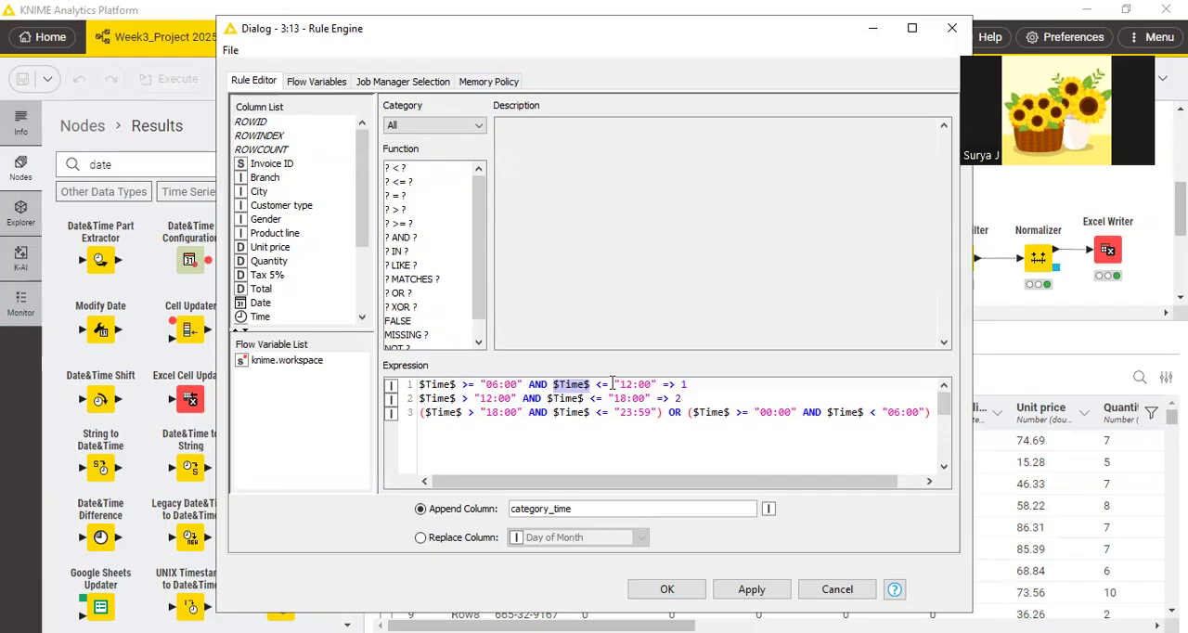
drag(610, 383, 626, 385)
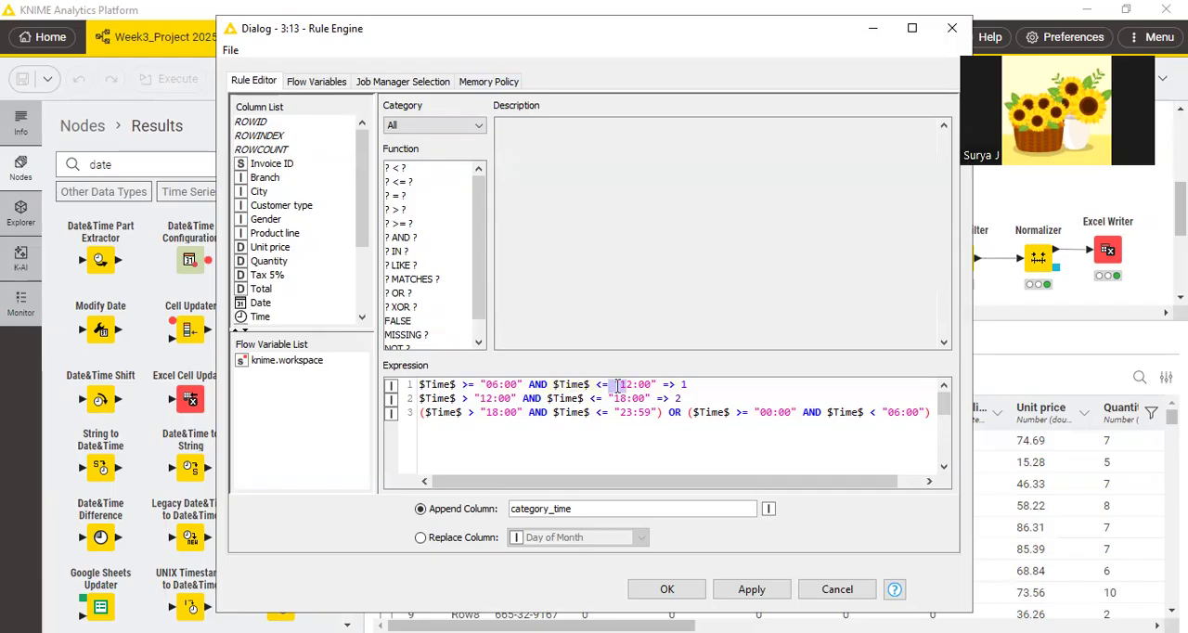
click(636, 398)
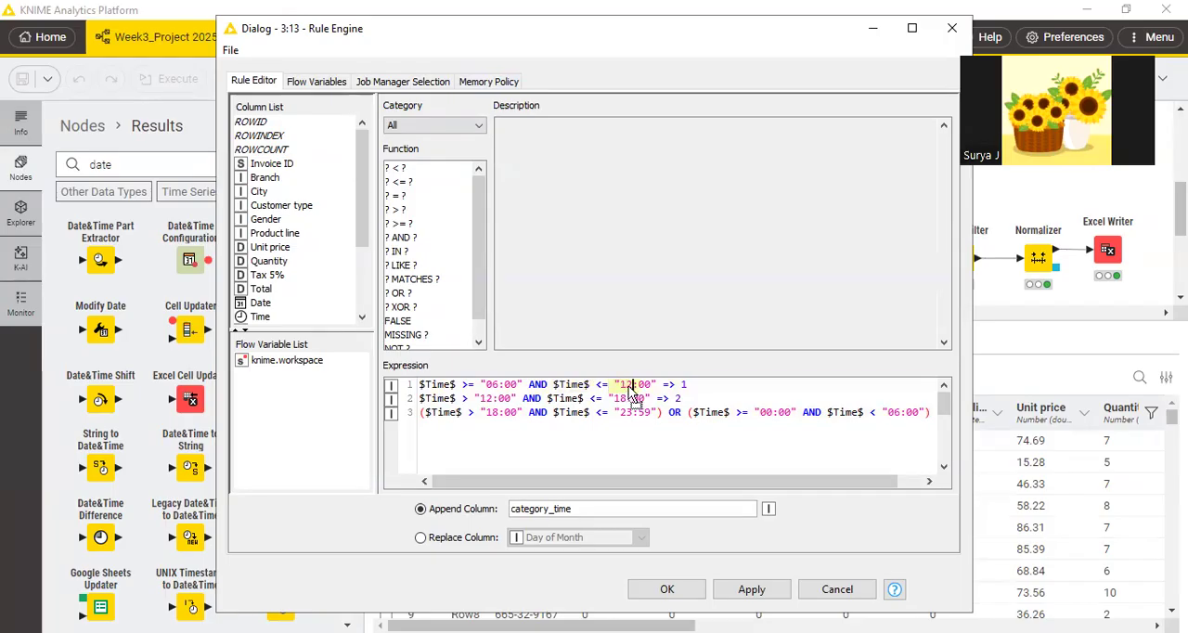
Point out the category codes 1, 2 and 3 at the ends of the three time rules.
click(663, 383)
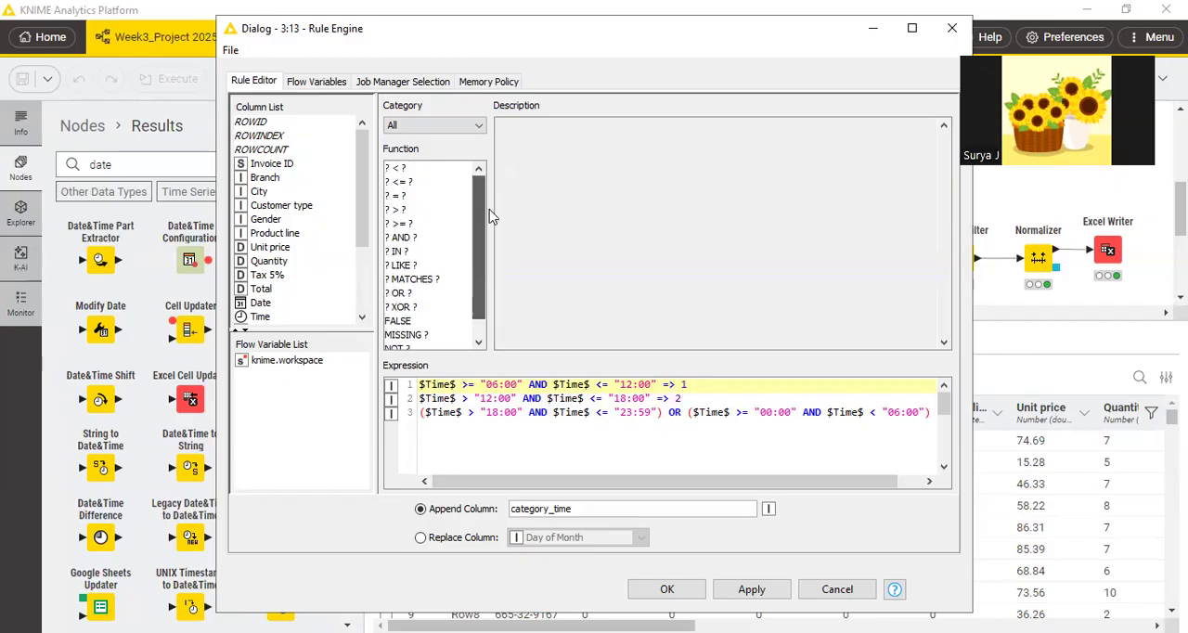
click(679, 398)
text(2)
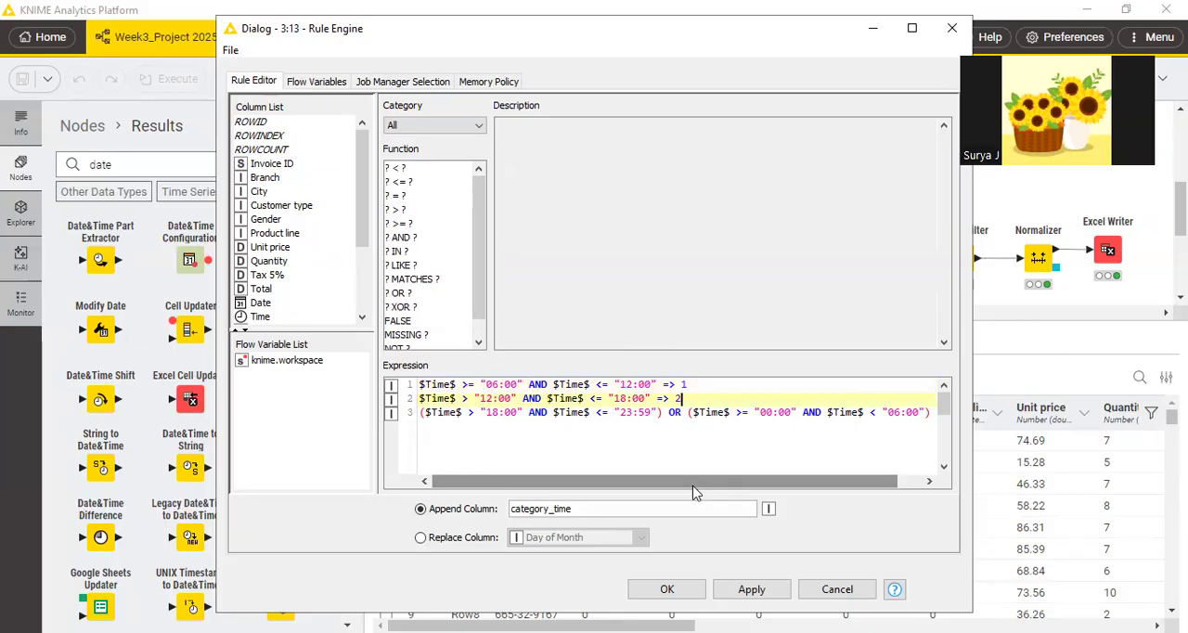
click(931, 412)
text(=> 3)
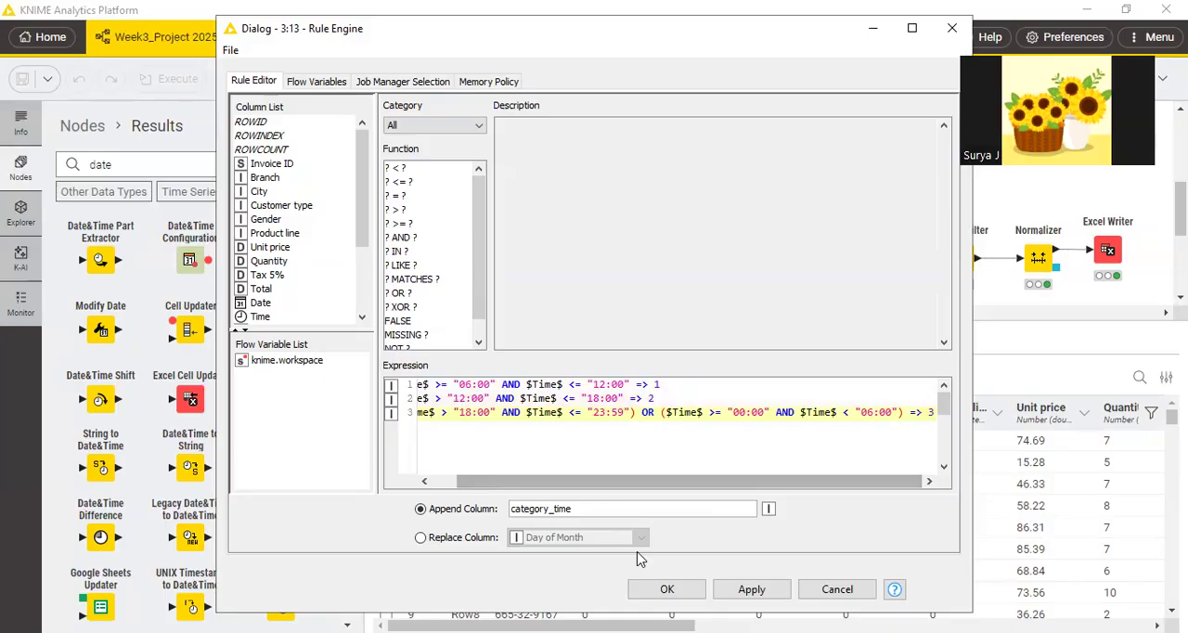
Switch to the PDF, bracket the time rule text on page 16 with the pen, and return to the Rule Engine dialog in KNIME.
key(alt+Tab)
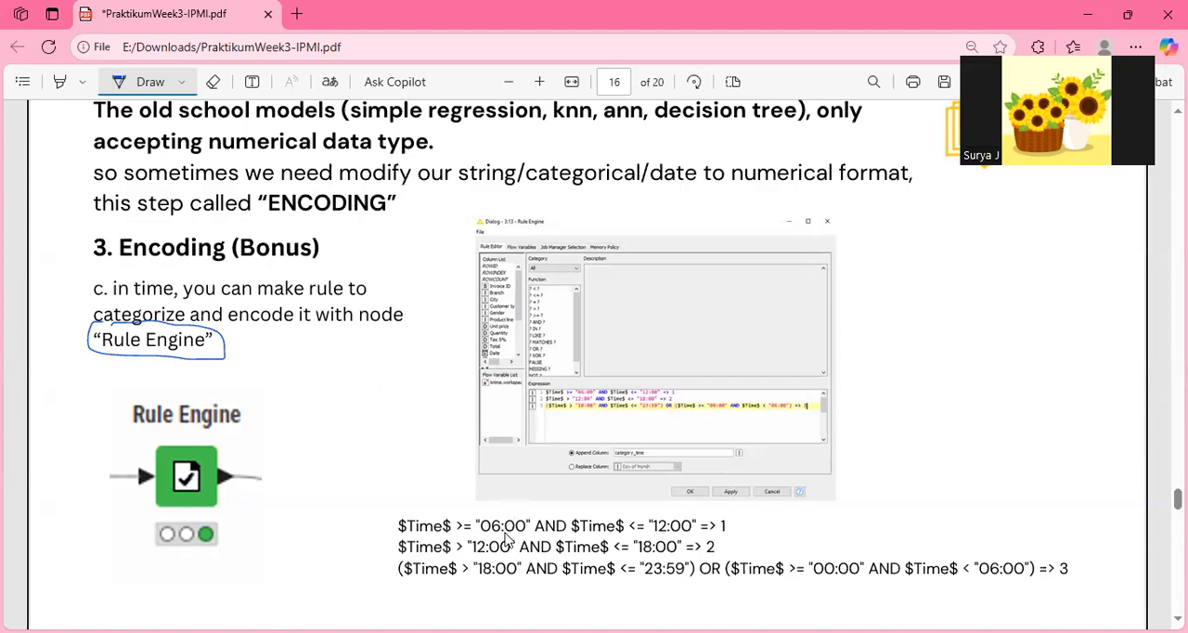
key(alt+Tab)
key(alt+Tab)
drag(386, 515, 379, 552)
drag(1079, 526, 1084, 549)
key(alt+Tab)
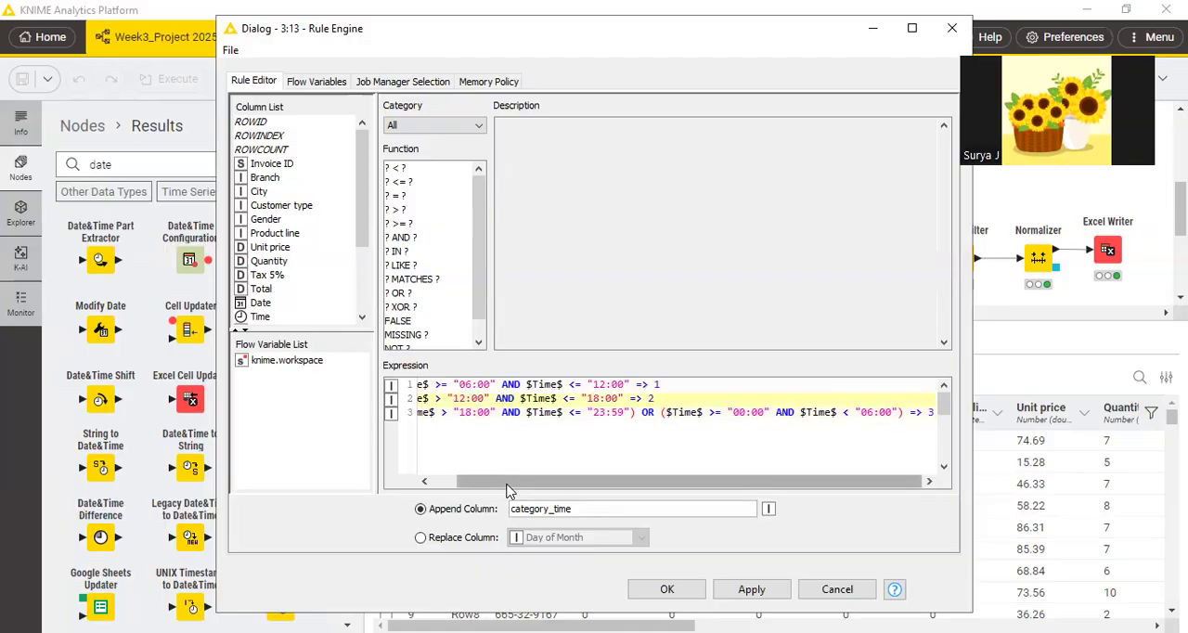
Try out extra lines with a short comment above the first time rule and remove them again.
drag(509, 489, 484, 489)
click(426, 385)
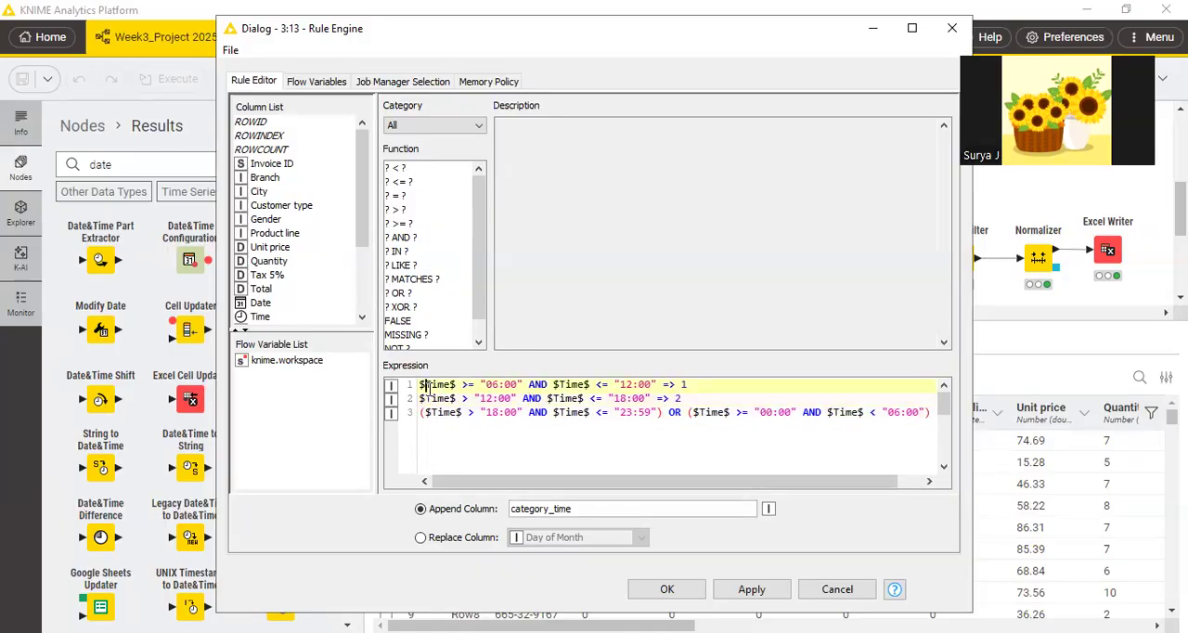
key(Return)
key(Up)
key(Return)
key(Up)
key(Return)
key(Up)
text(/)
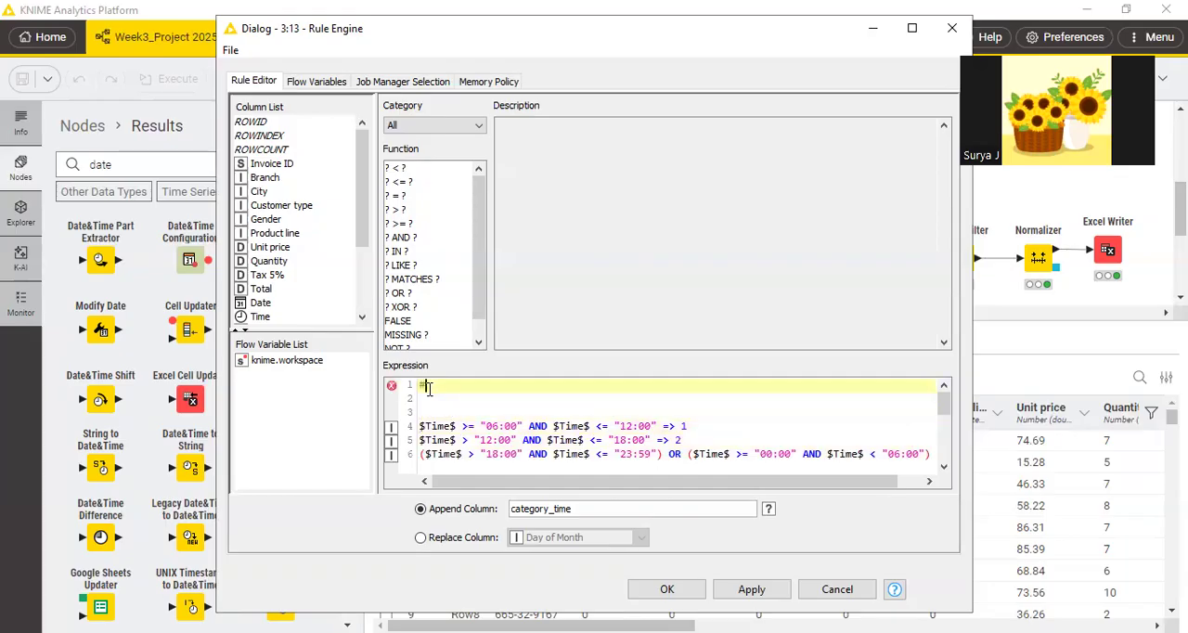
text(ijo ijo)
click(444, 403)
drag(480, 386, 393, 376)
key(Delete)
key(Delete)
key(Delete)
key(Delete)
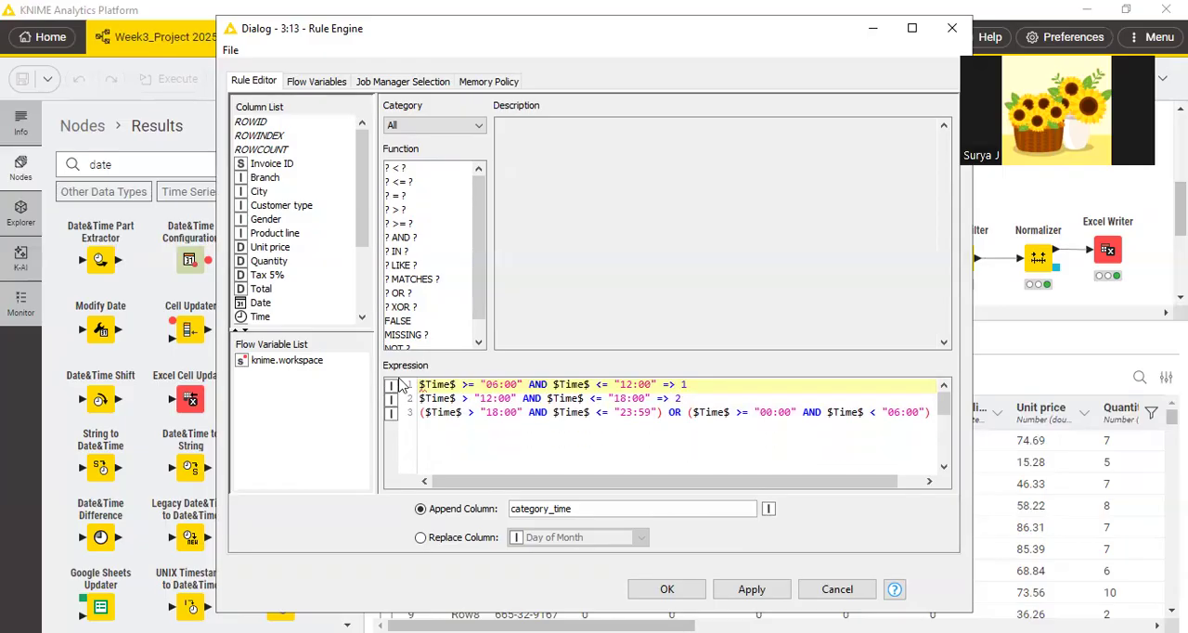
Apply the Rule Engine settings, dismiss the notice and close the configuration dialog.
click(474, 412)
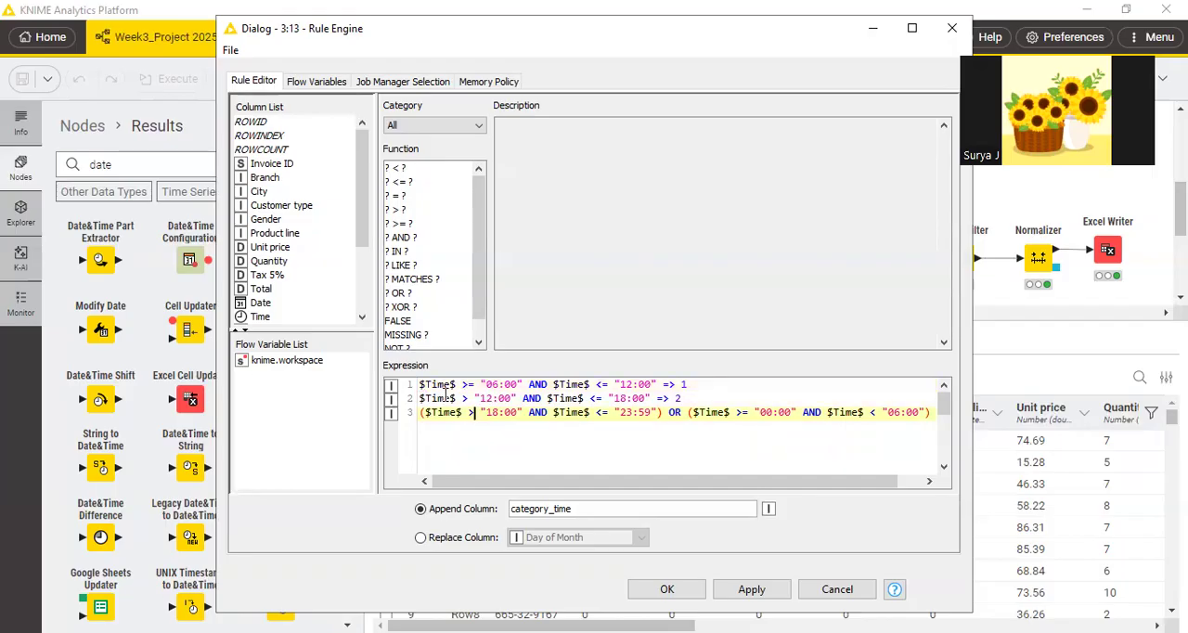
click(751, 591)
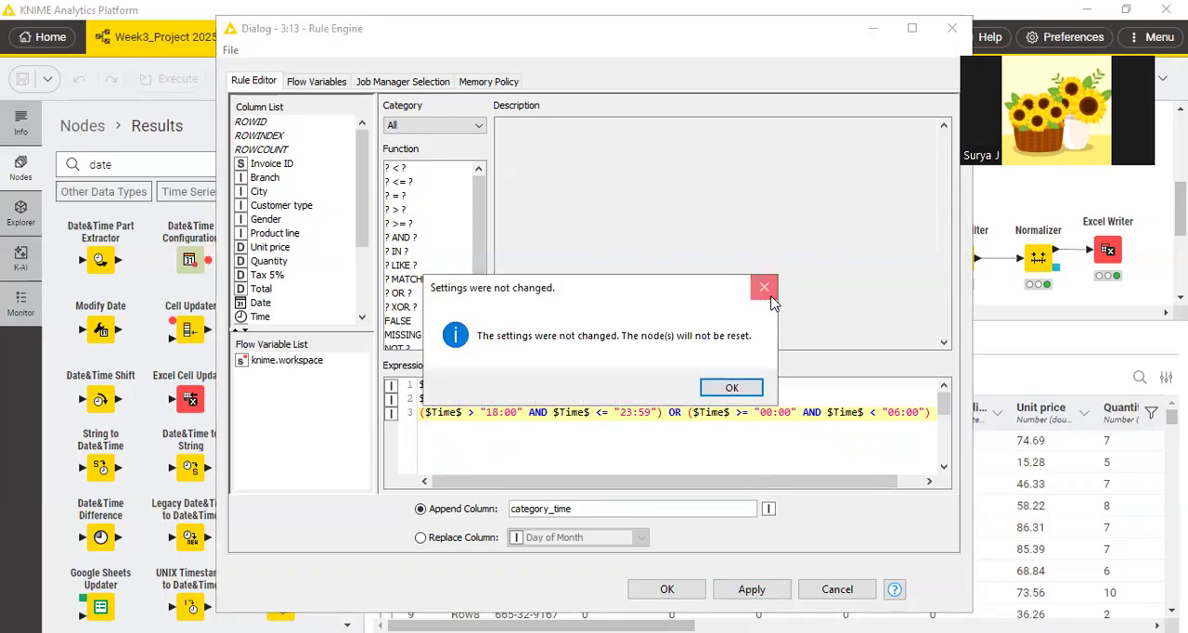
click(766, 293)
click(951, 28)
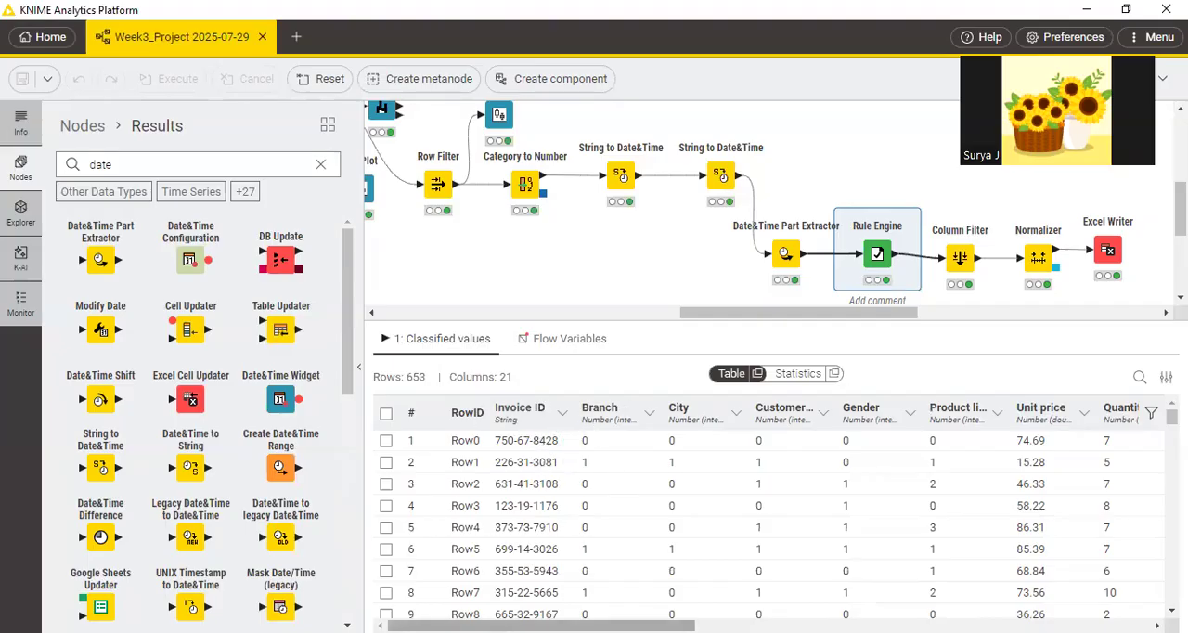
Examine the Rule Engine's classified values table, comparing the Time column with the appended category_time column.
drag(541, 625, 851, 625)
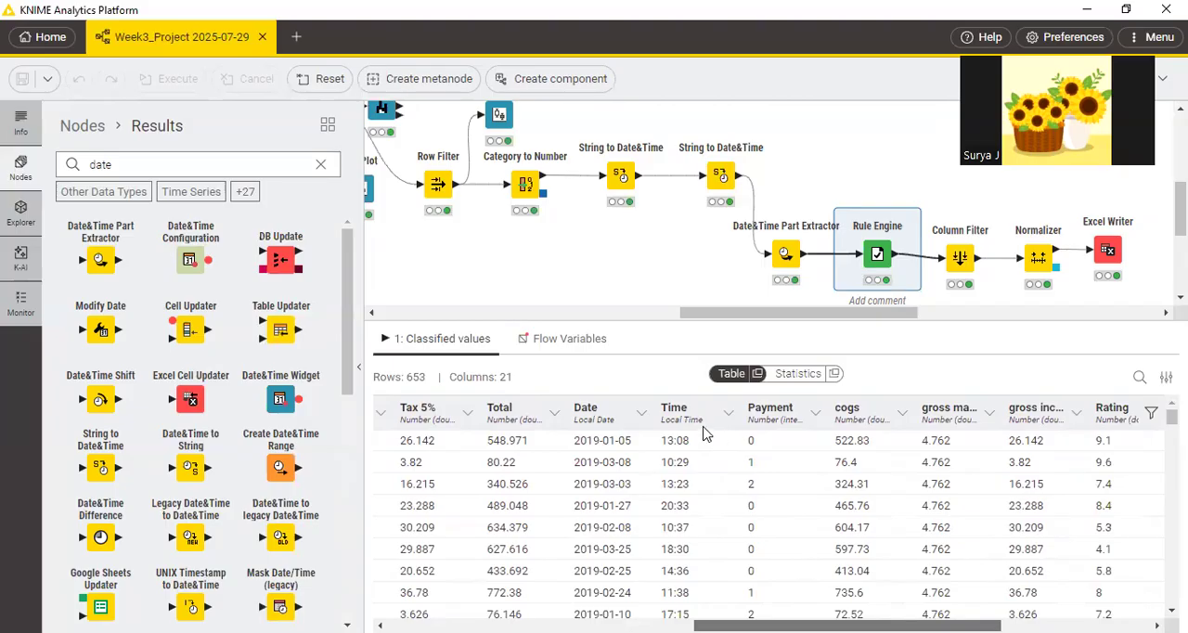
scroll(698, 433, right, 3)
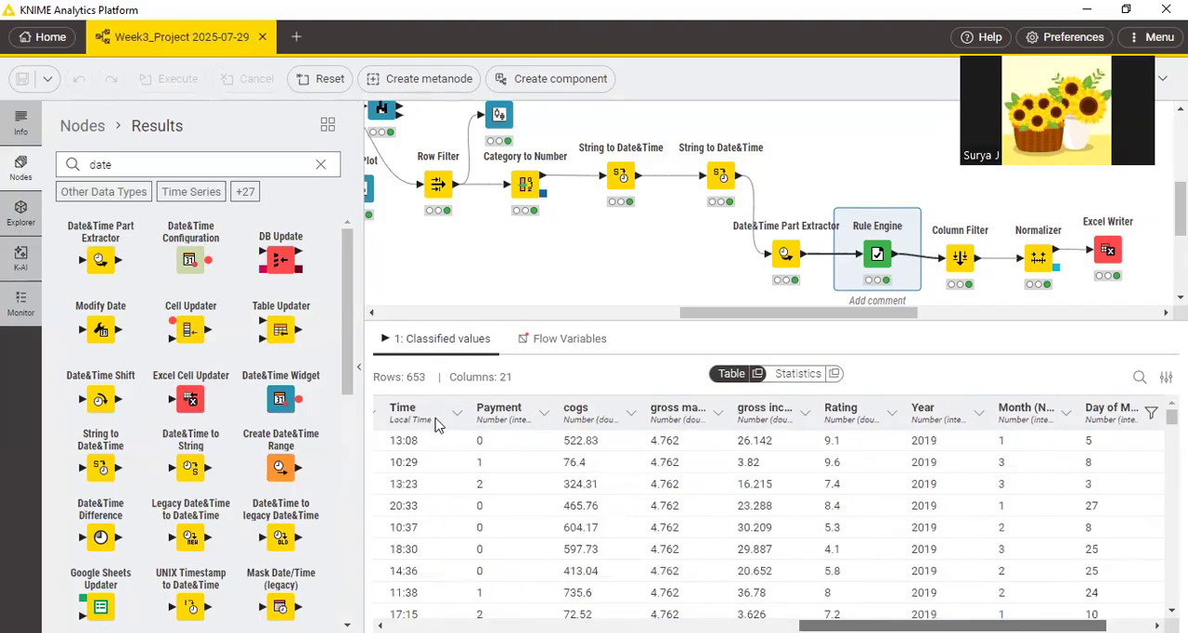
scroll(914, 542, right, 1)
drag(972, 625, 951, 626)
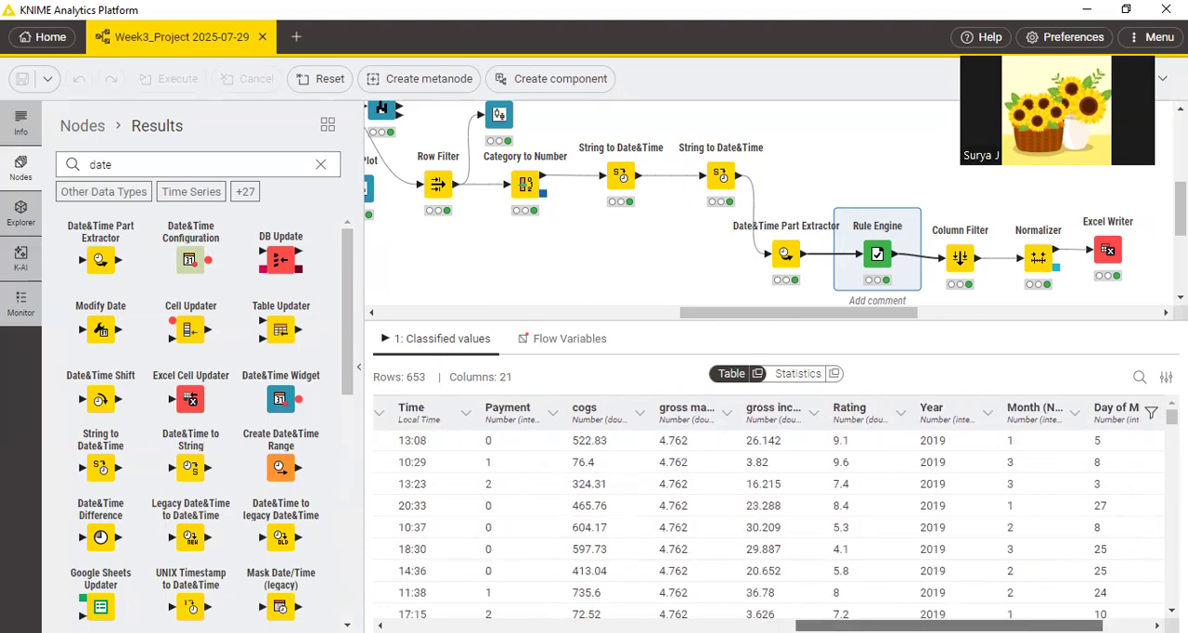
scroll(655, 511, left, 3)
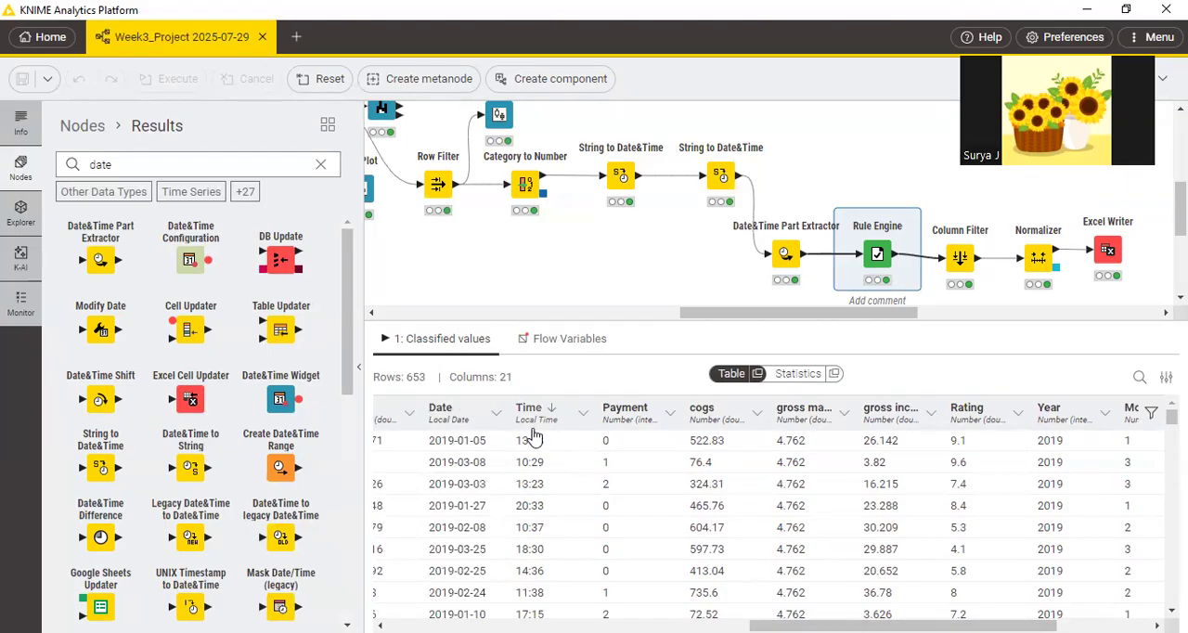
mouse_move(724, 174)
mouse_move(875, 266)
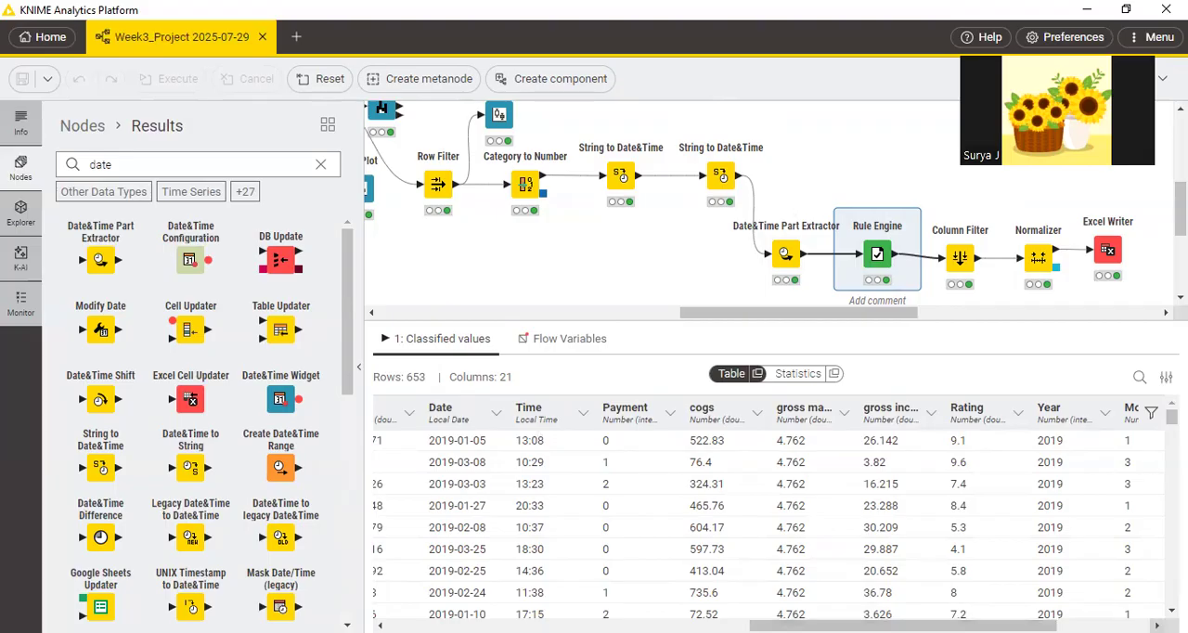
click(1158, 626)
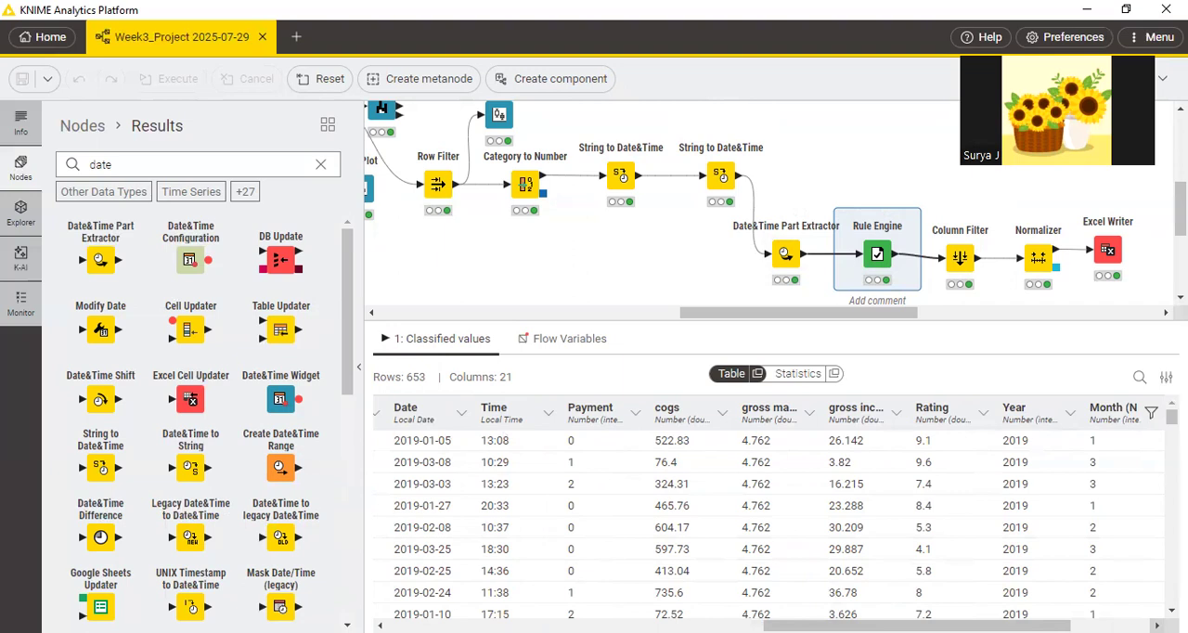
click(1157, 626)
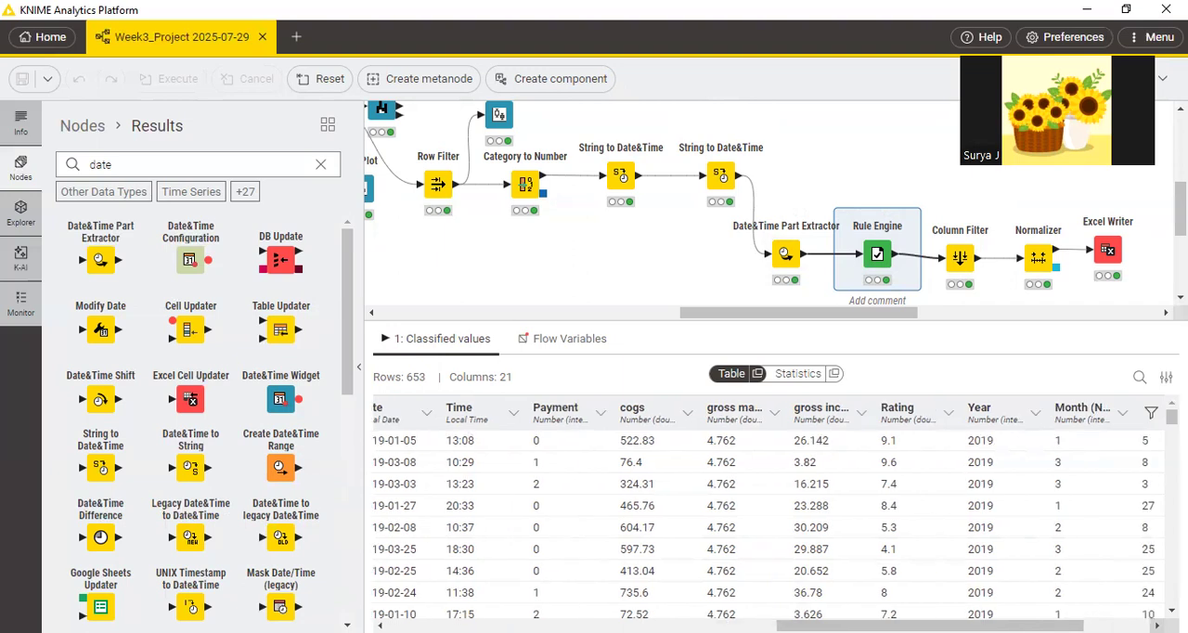
click(1157, 626)
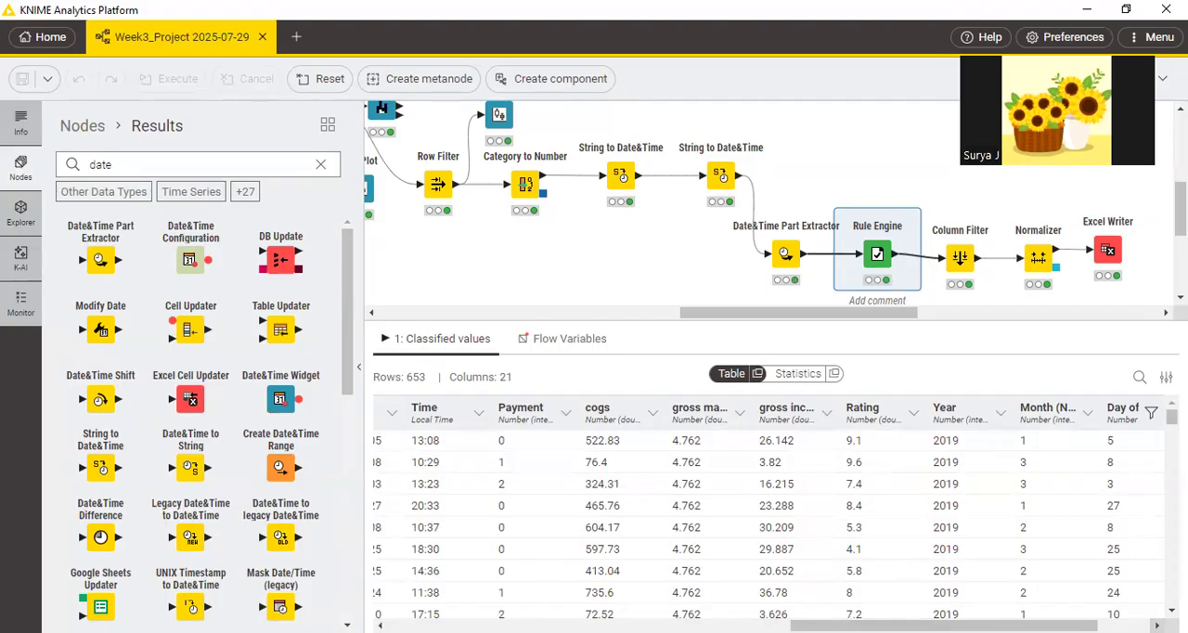
click(1158, 626)
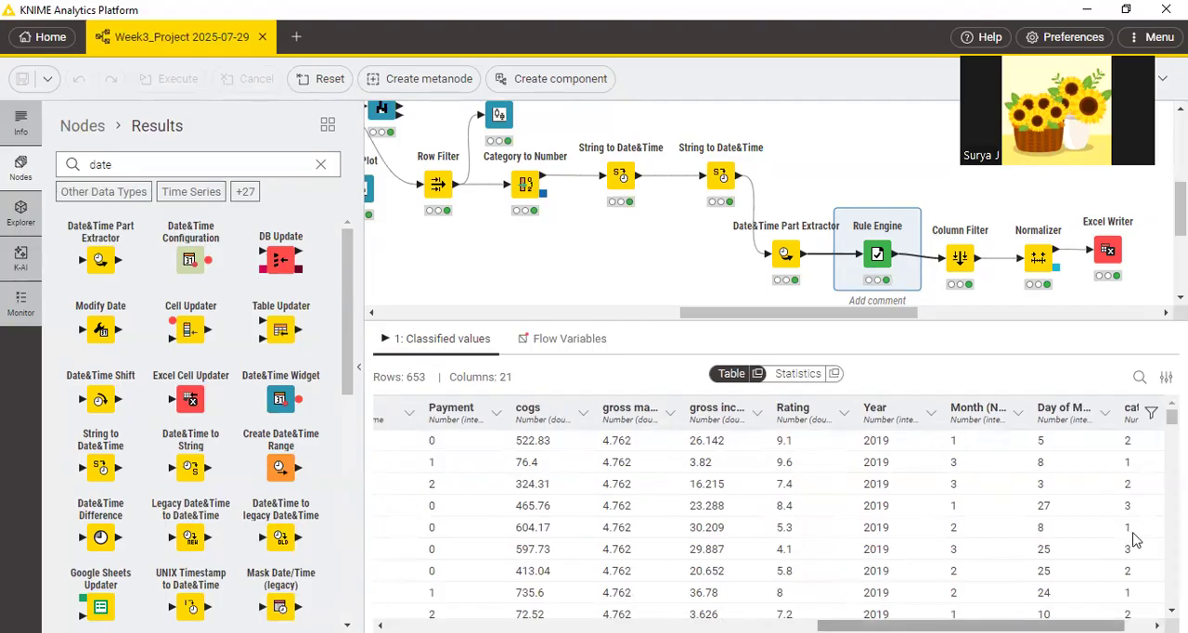
scroll(1133, 446, right, 1)
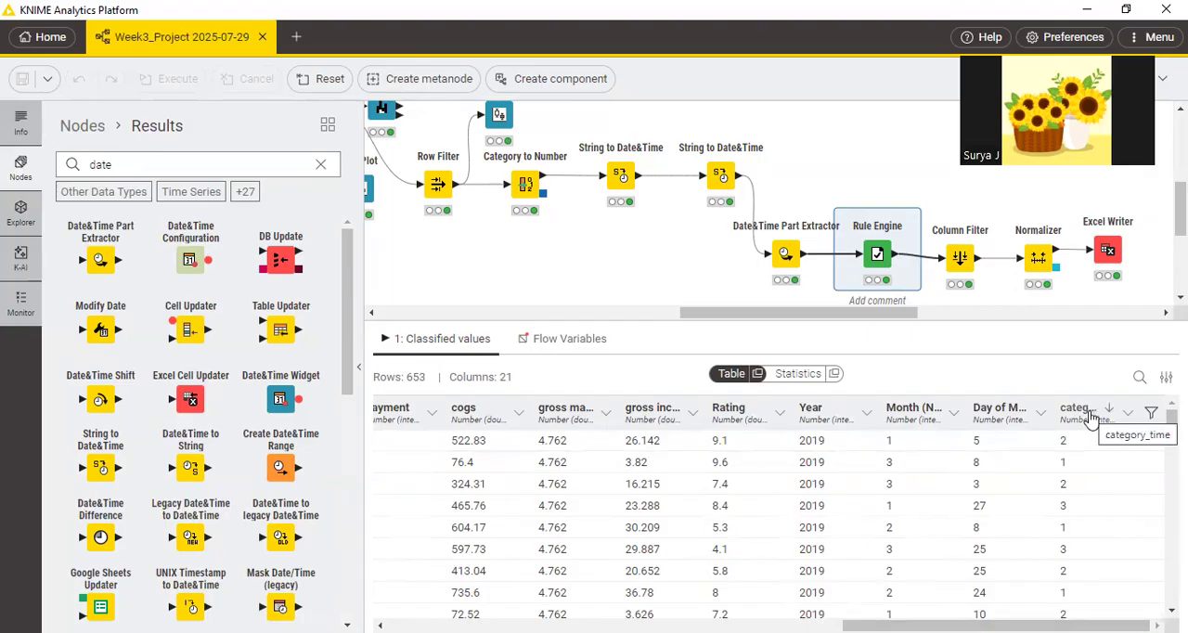
Review the Rule Engine's time rules and the category_time append setting in its configuration, and close it without changes.
mouse_move(845, 209)
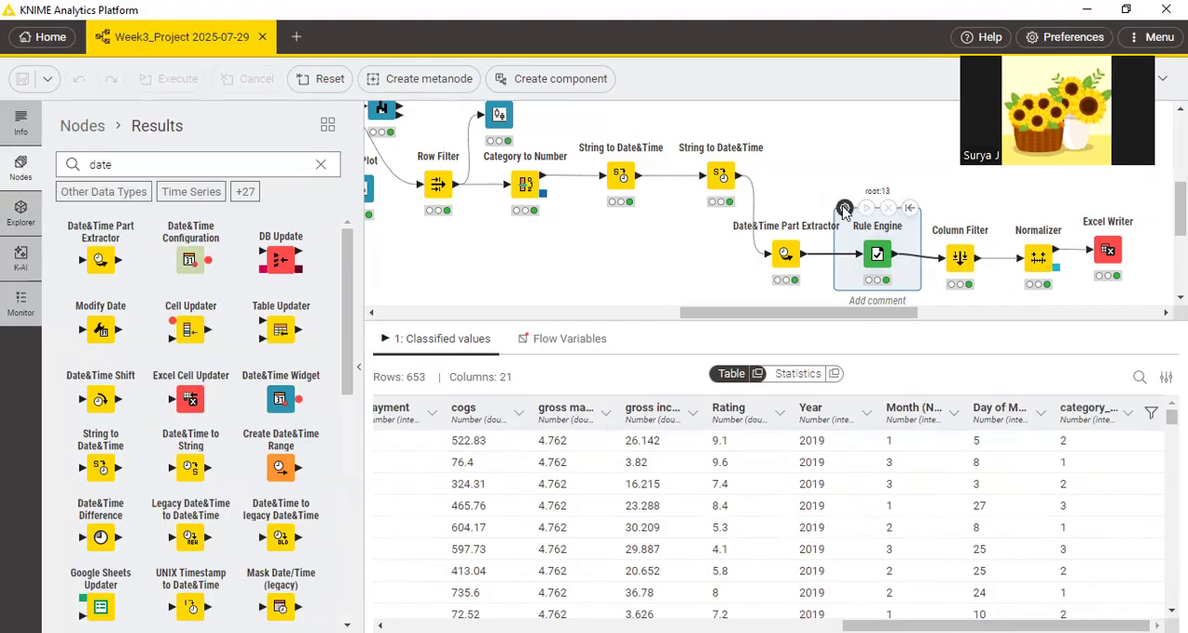
click(845, 210)
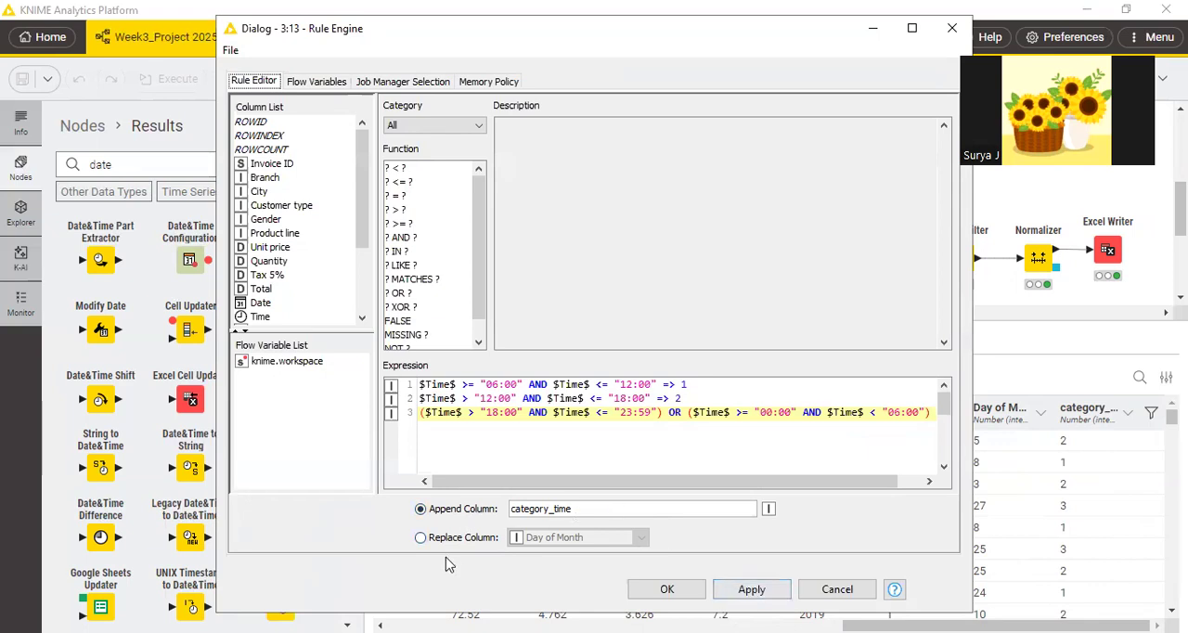
click(692, 593)
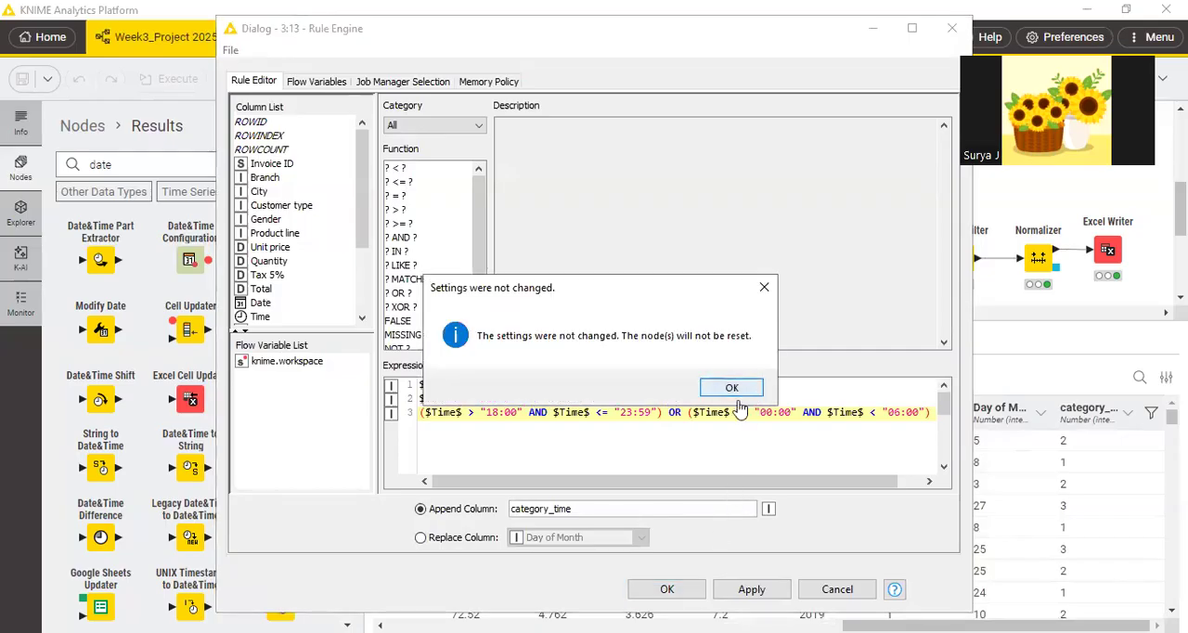
click(733, 389)
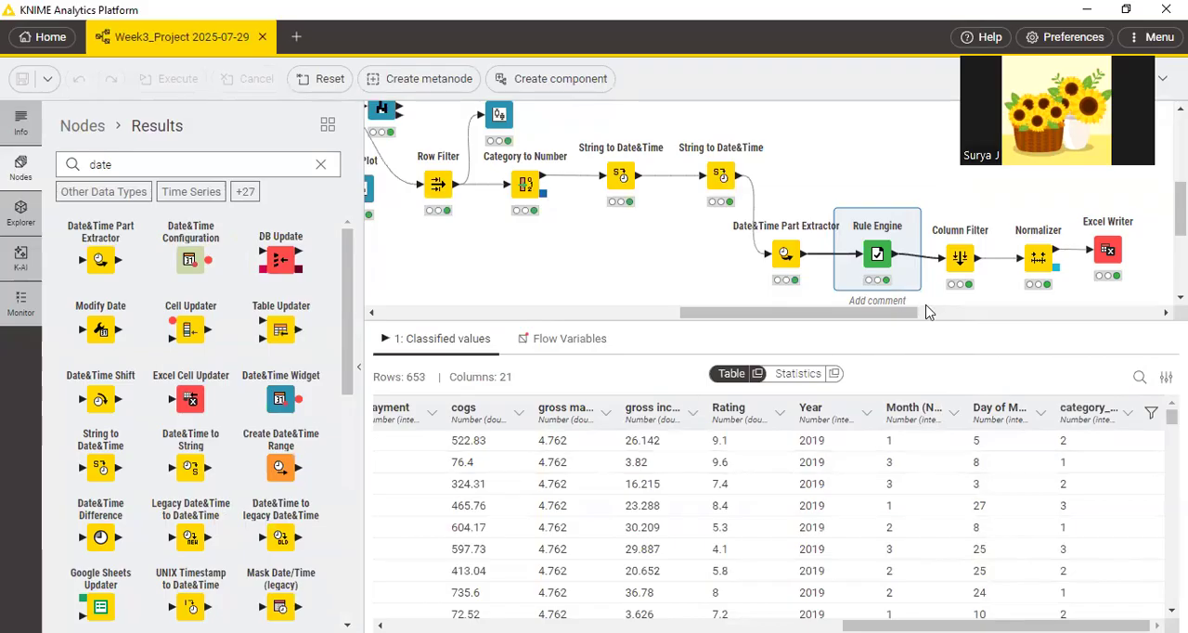
Select the Column Filter node, switch to the PDF guide and circle the Column Filter sentence on page 17 with the pen.
click(956, 255)
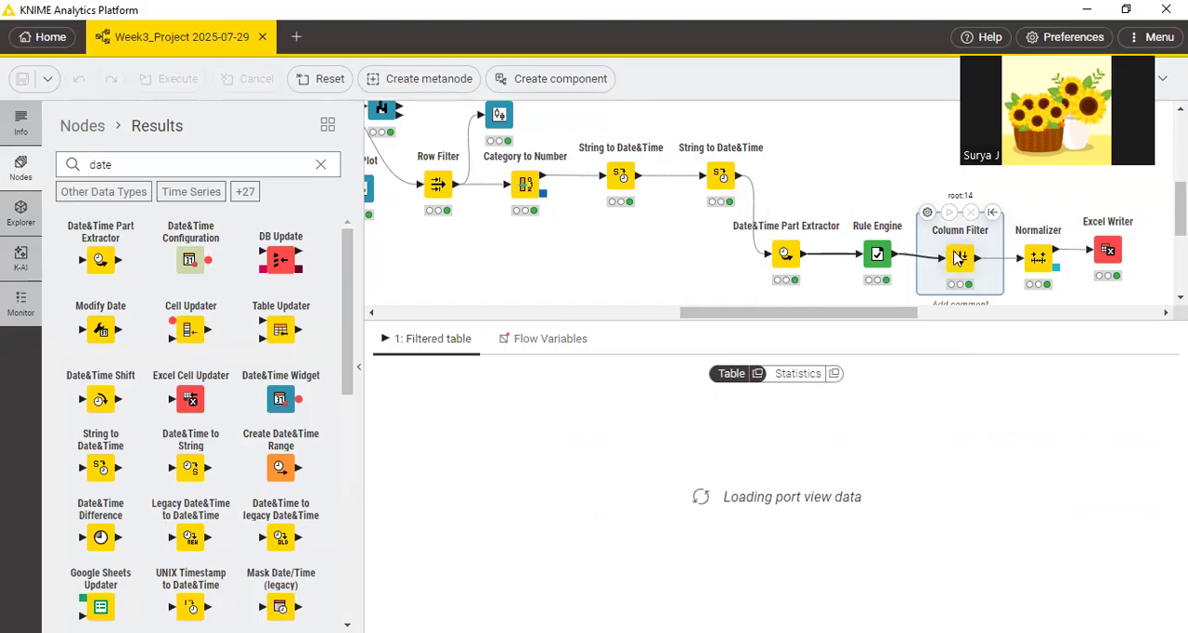
key(alt+Tab)
scroll(594, 364, down, 7)
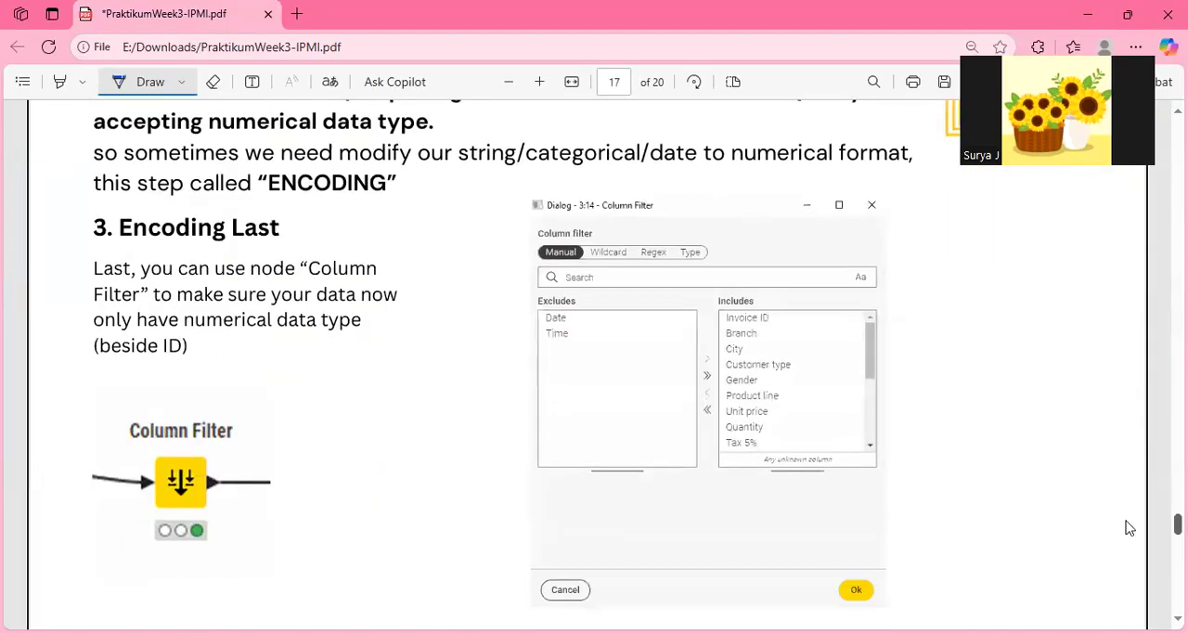
mouse_move(100, 257)
mouse_down()
mouse_move(96, 302)
mouse_move(340, 297)
mouse_move(360, 207)
mouse_move(297, 238)
mouse_move(101, 249)
mouse_up()
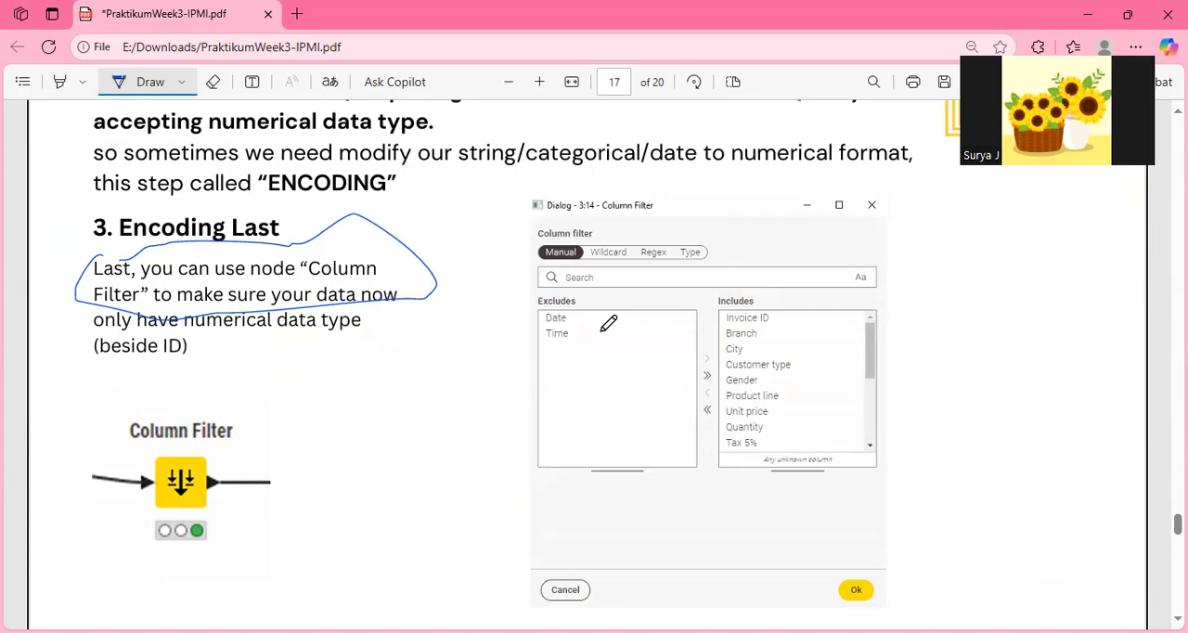
Return to KNIME and review the Column Filter's excluded and included columns, accept the configuration and inspect the last columns of its filtered table.
key(alt+Tab)
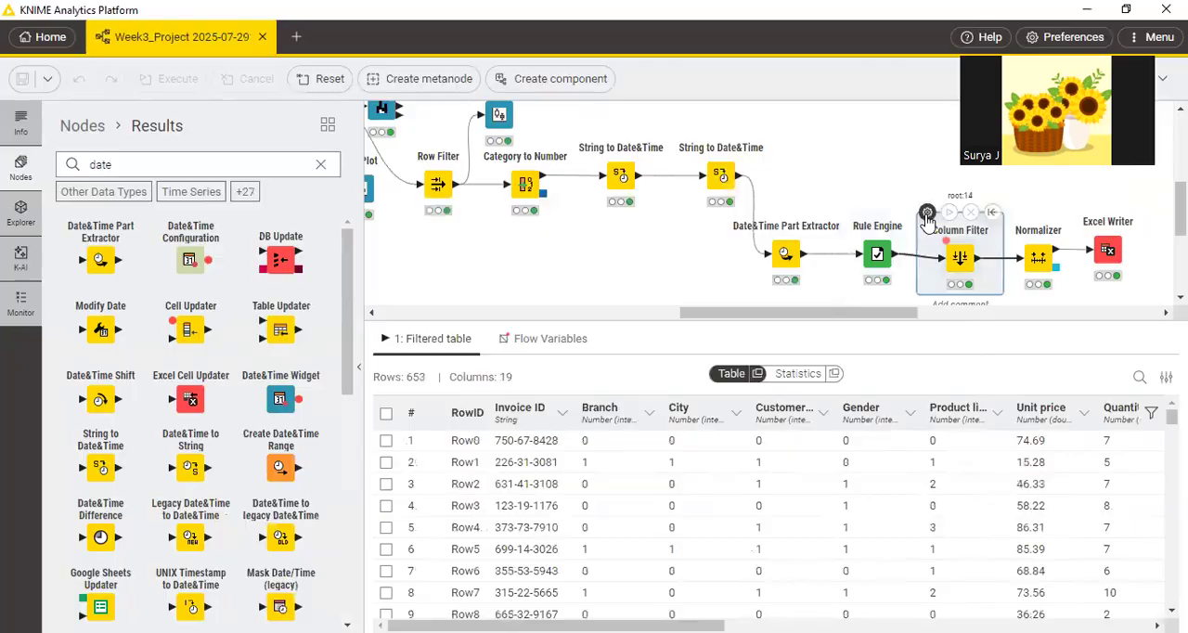
click(928, 213)
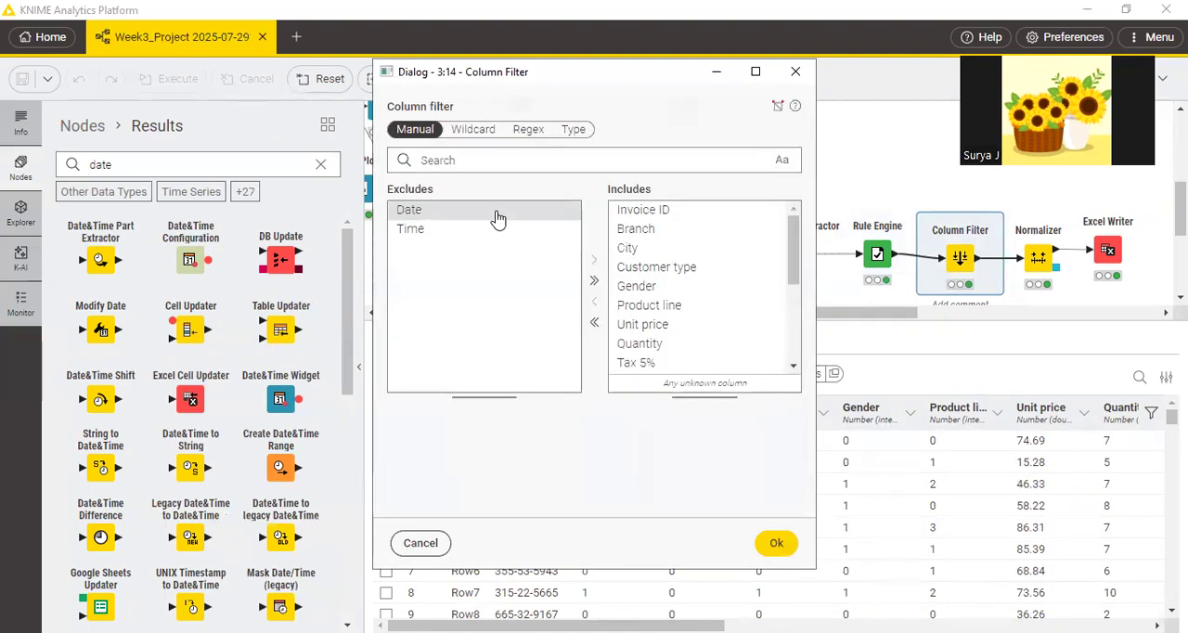
drag(795, 260, 791, 369)
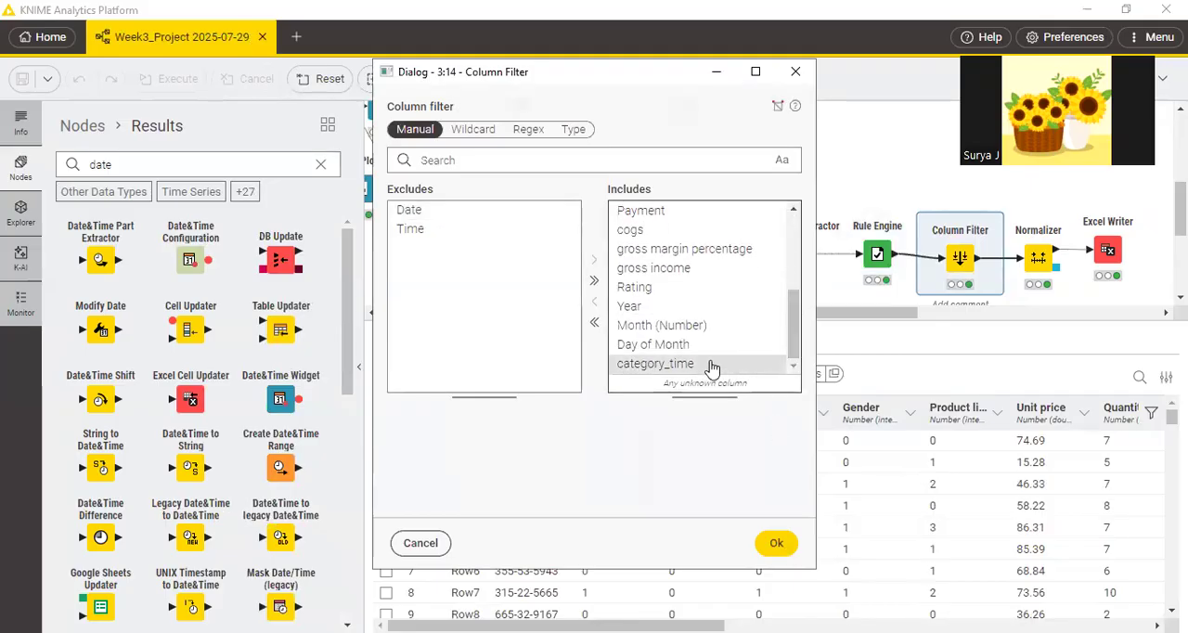
click(777, 545)
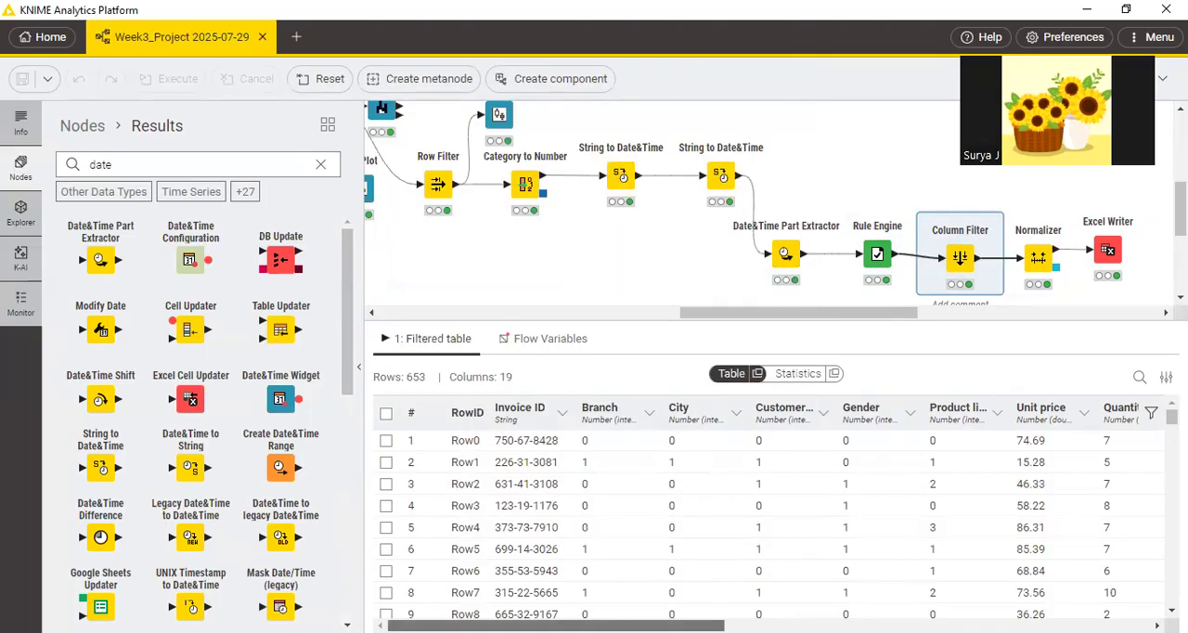
drag(557, 625, 982, 626)
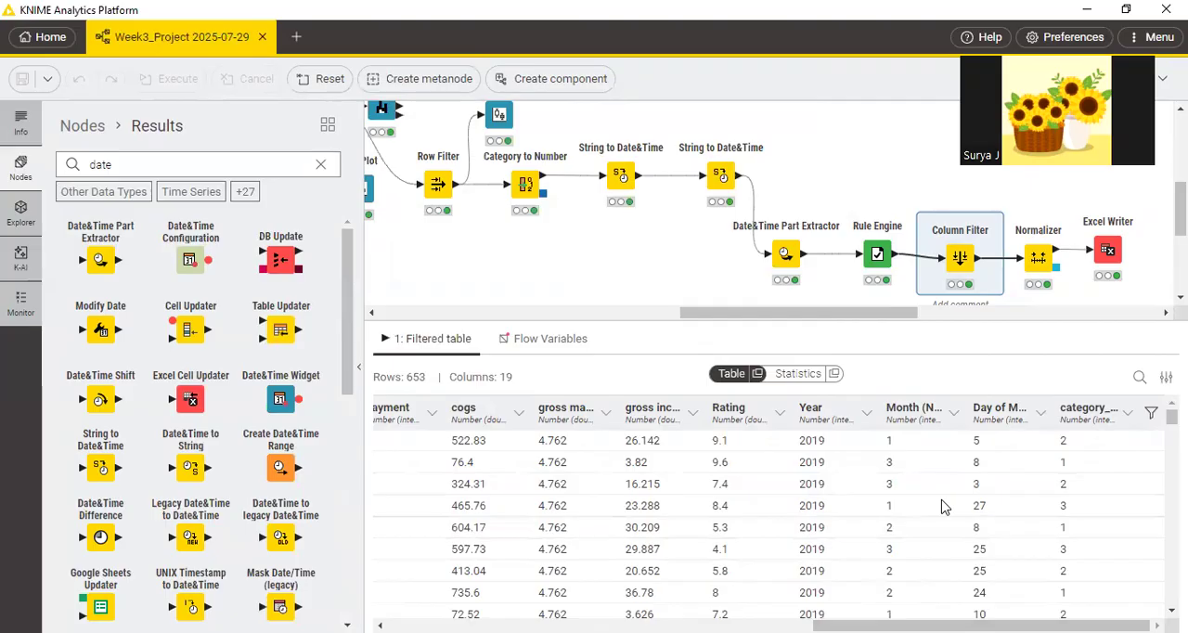
Switch to the PDF, draw a check mark below the Column Filter text and mark regression and knn in page 17's heading.
key(alt+Tab)
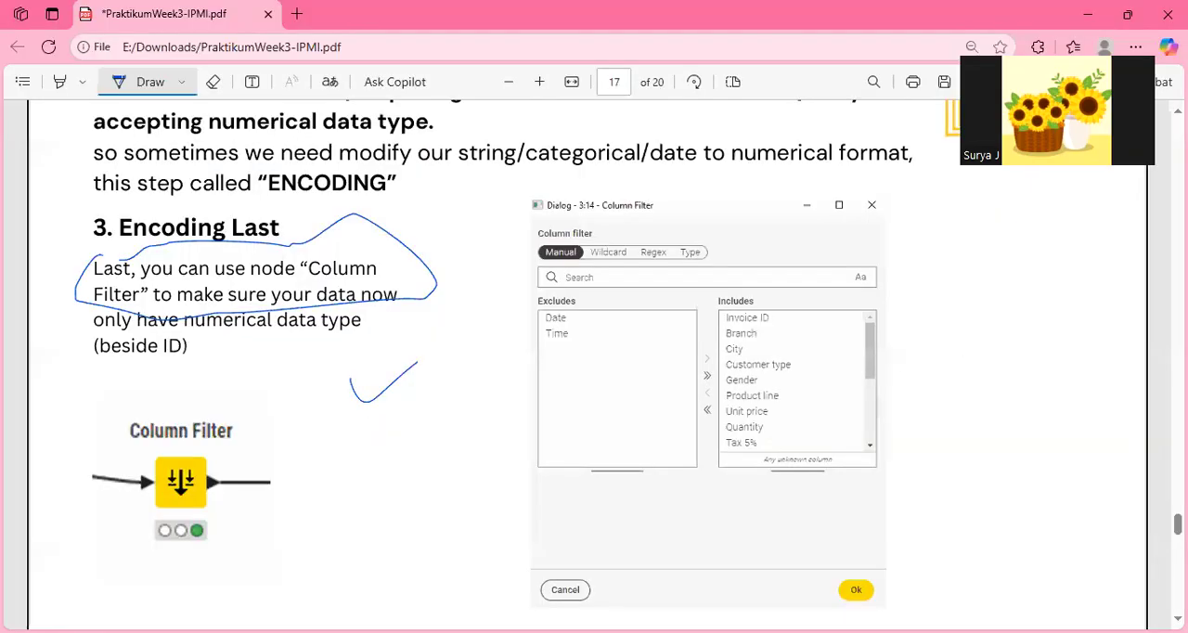
scroll(450, 330, up, 5)
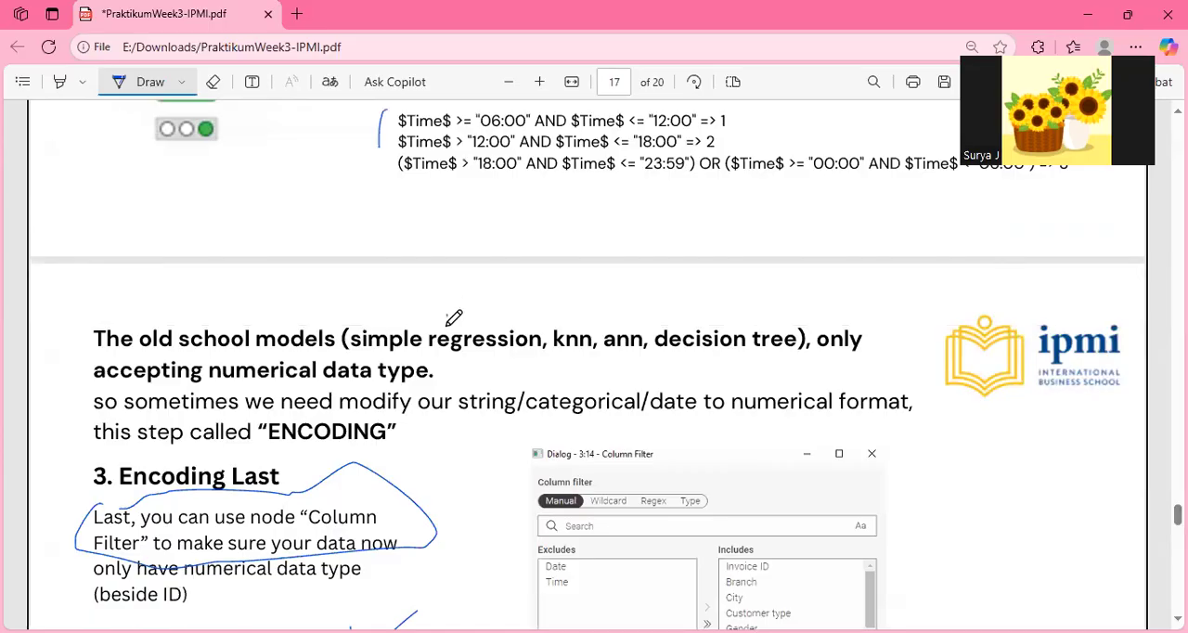
drag(446, 317, 447, 331)
drag(561, 322, 575, 321)
Bring the PDF guide to the "4. NORMALIZATION or STANDARIZATION" section on page 18.
key(alt+Tab)
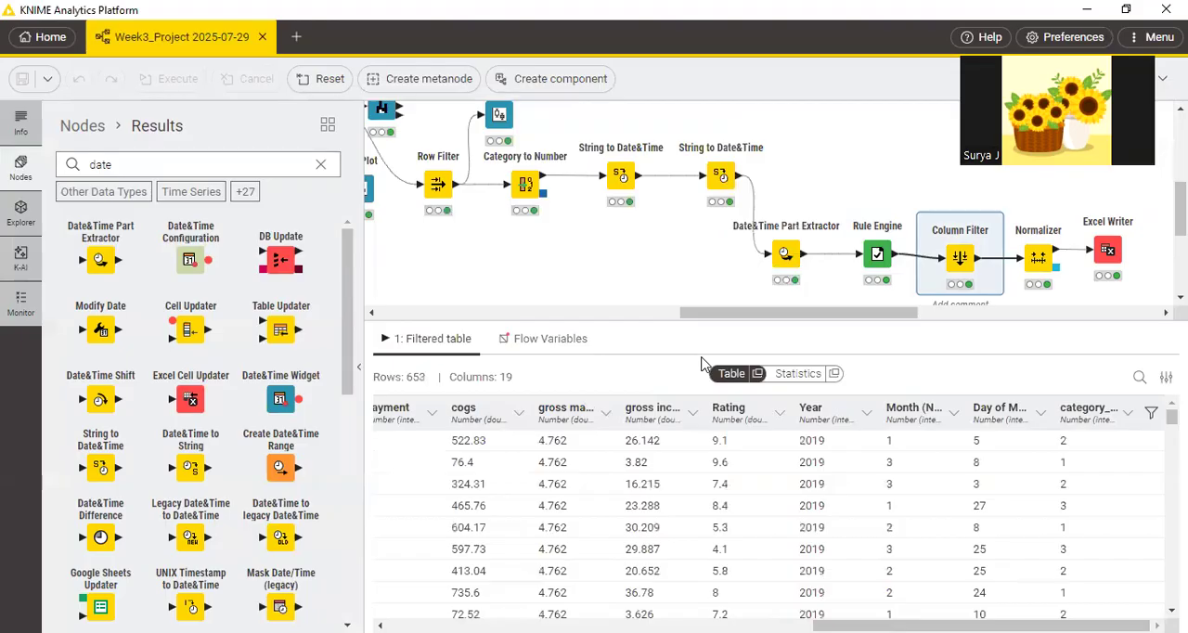
key(alt+Tab)
scroll(595, 372, down, 7)
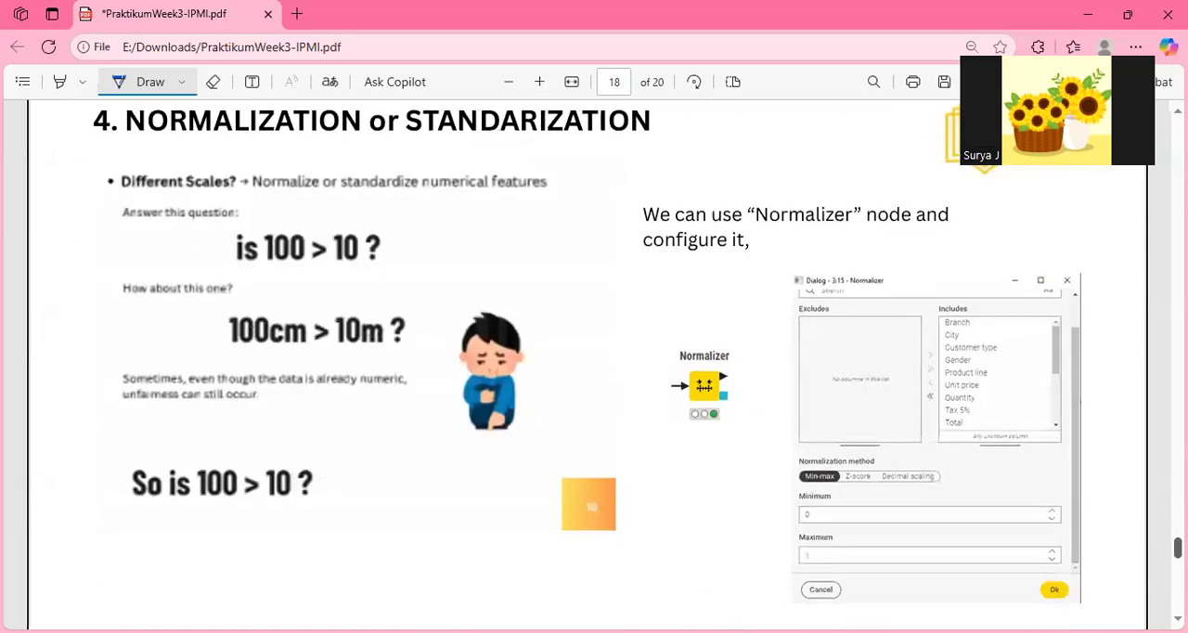
scroll(595, 372, up, 2)
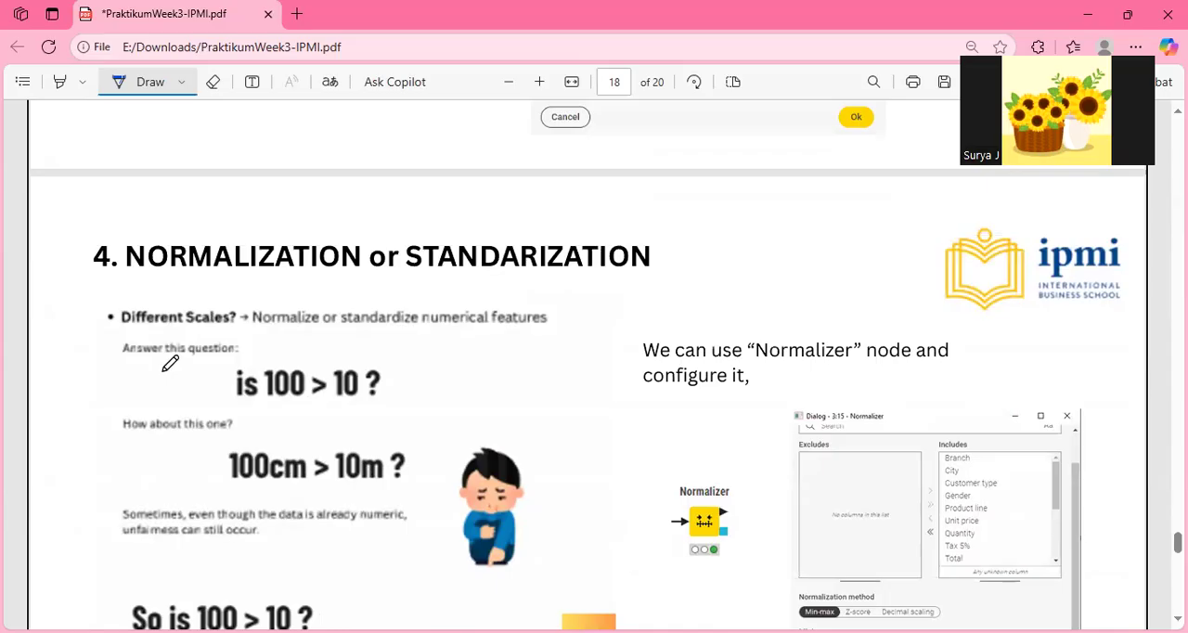